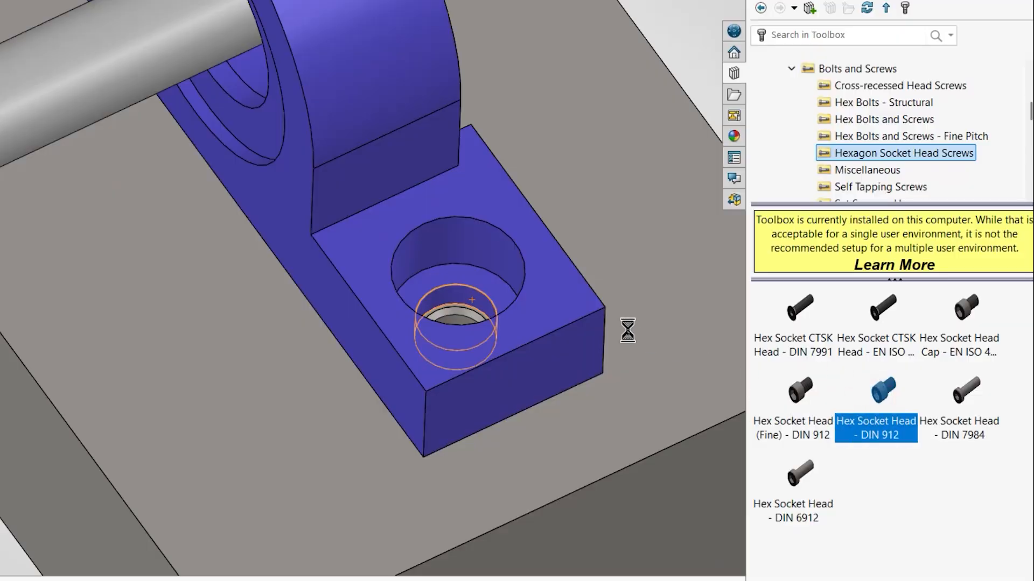
# Place a Hex Socket Head - DIN 912 screw in the pillow block's counterbore and a Radial Contact Ball Bearing in its bore
pyautogui.moveTo(622, 328); pyautogui.dragTo(455, 273)
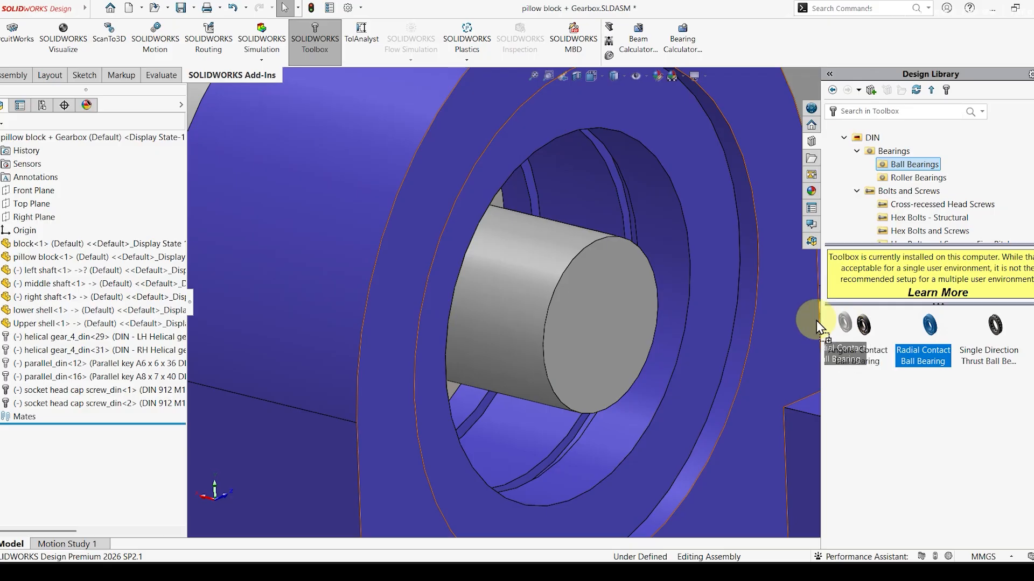
pyautogui.moveTo(816, 321); pyautogui.dragTo(530, 289)
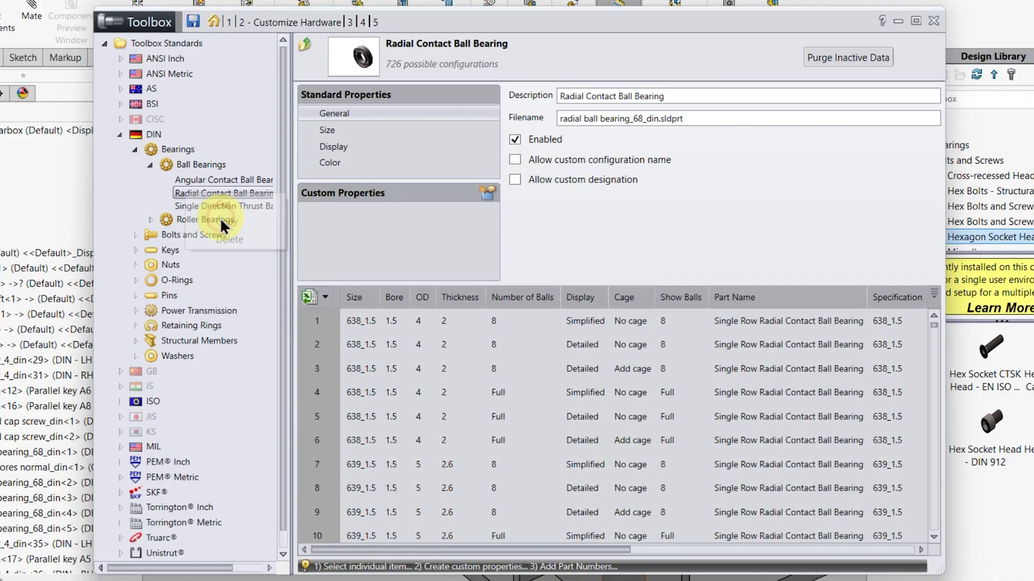
# Copy the DIN Radial Contact Ball Bearing into the "my parts" folder of the Toolbox standards
pyautogui.scroll(-1, 219, 218)
pyautogui.rightClick(149, 551)
pyautogui.click(184, 484)
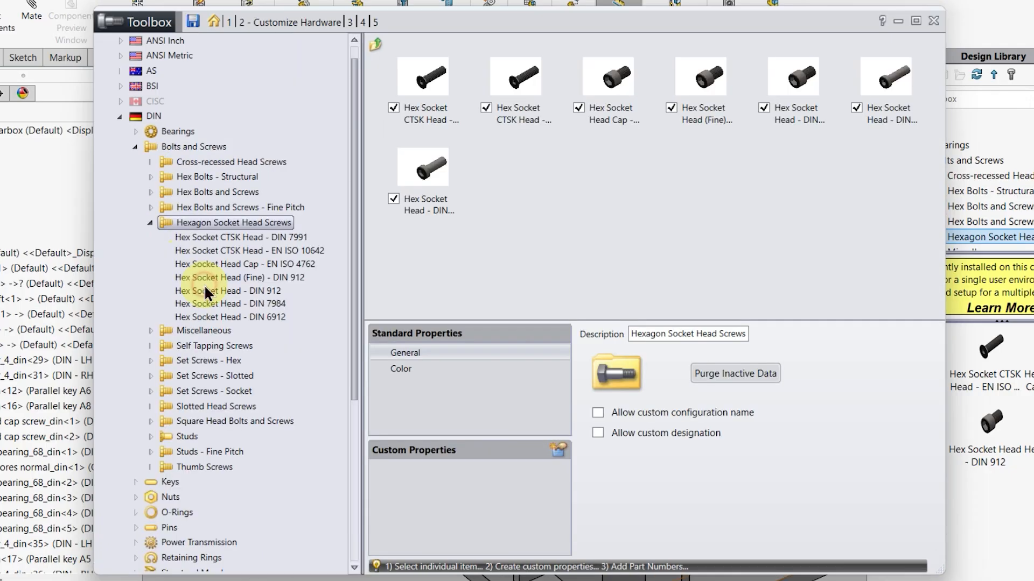
# Copy Hex Socket Head - DIN 912 from the Hexagon Socket Head Screws category into the "my parts" folder
pyautogui.click(205, 291)
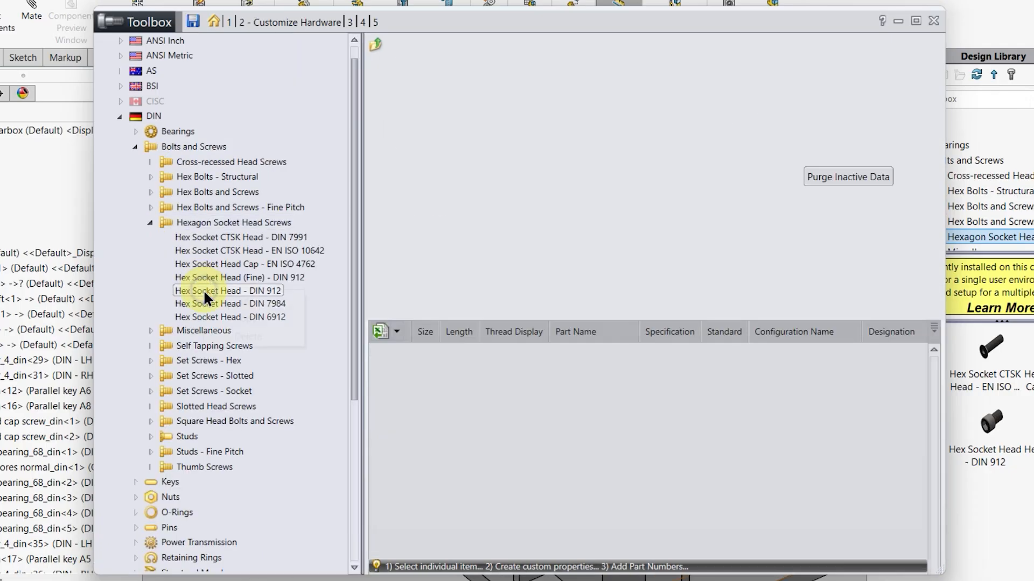
pyautogui.rightClick(218, 292)
pyautogui.click(220, 318)
pyautogui.scroll(-5, 149, 555)
pyautogui.rightClick(149, 554)
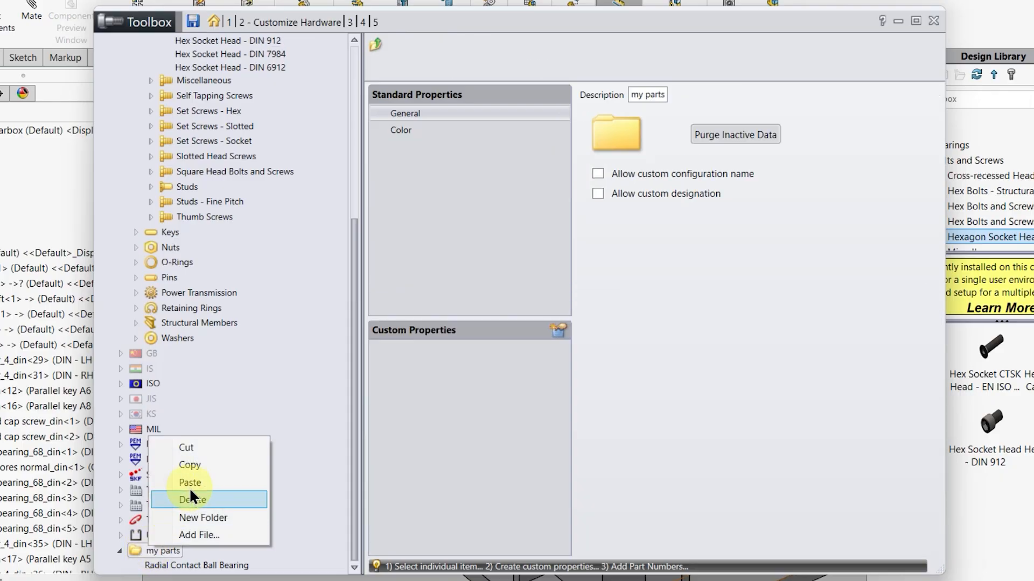
pyautogui.click(190, 484)
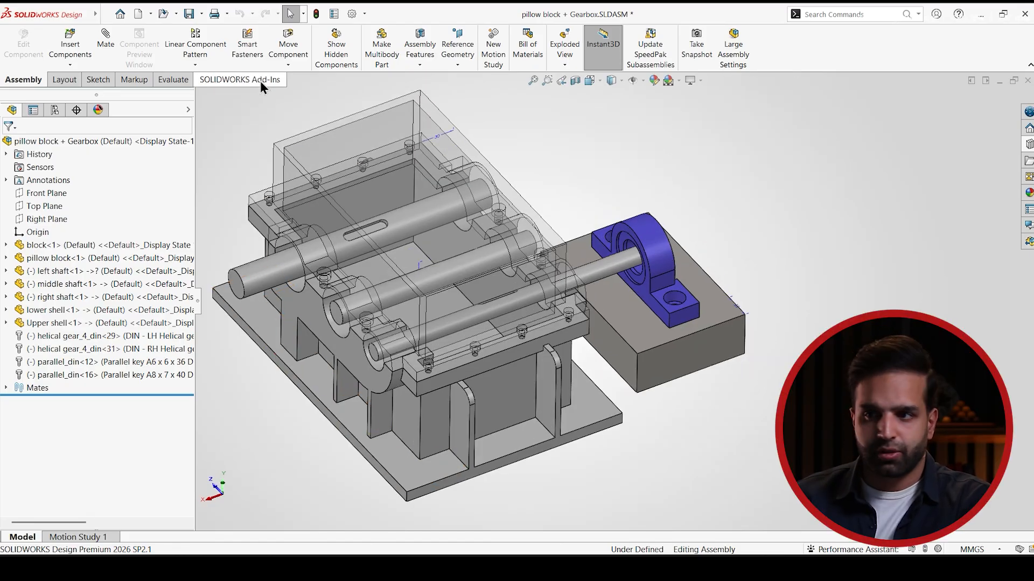
# Load the SOLIDWORKS Toolbox add-in and accept the add-in settings with Toolbox Library and Toolbox Utilities active
pyautogui.click(260, 80)
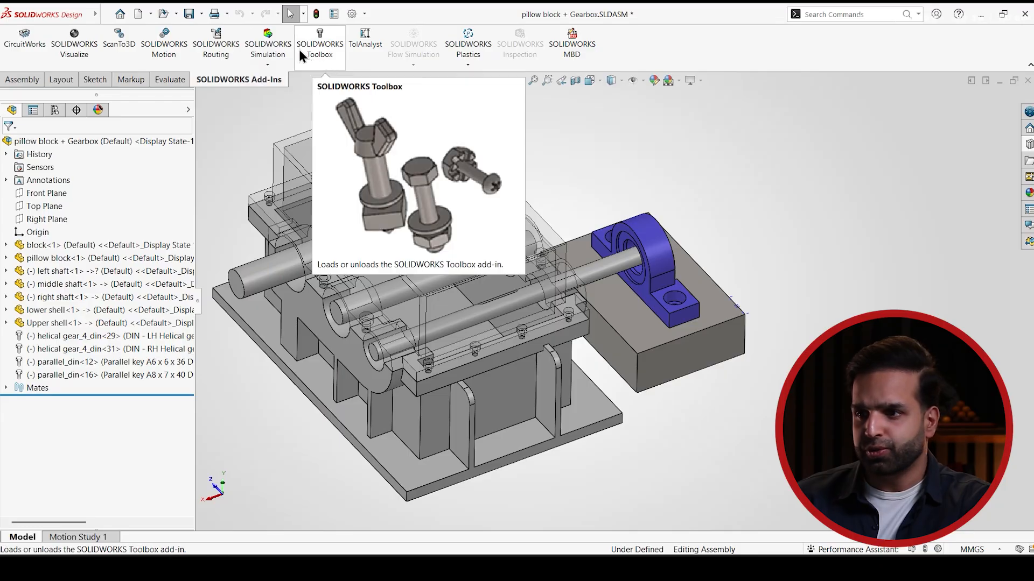
pyautogui.click(316, 56)
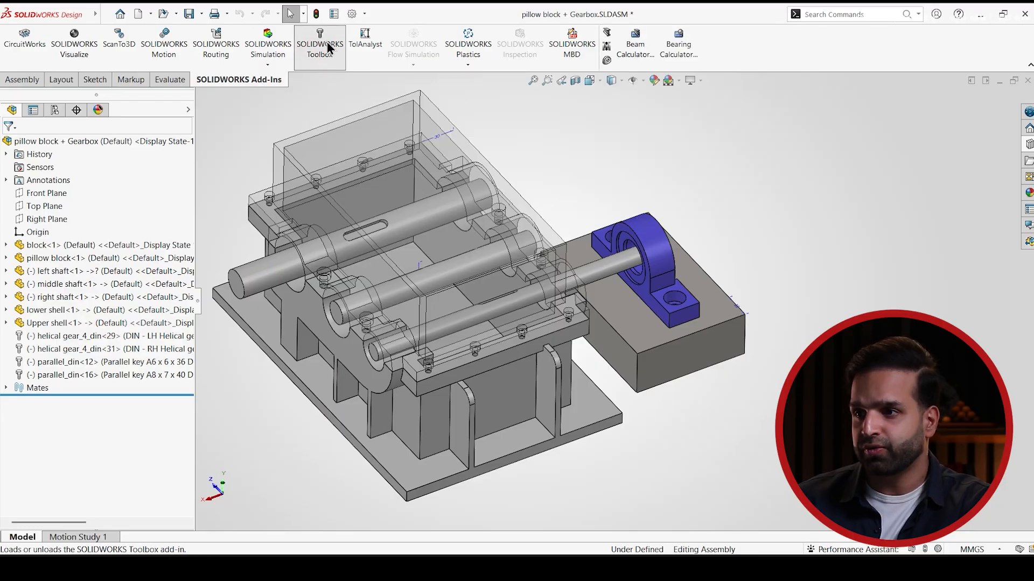
pyautogui.click(365, 13)
pyautogui.click(372, 56)
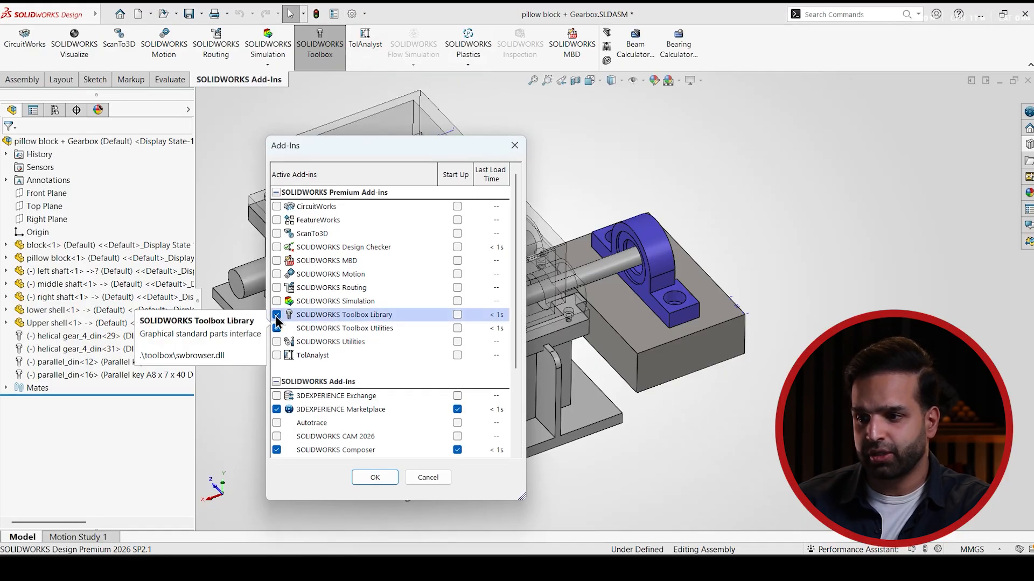
pyautogui.click(375, 478)
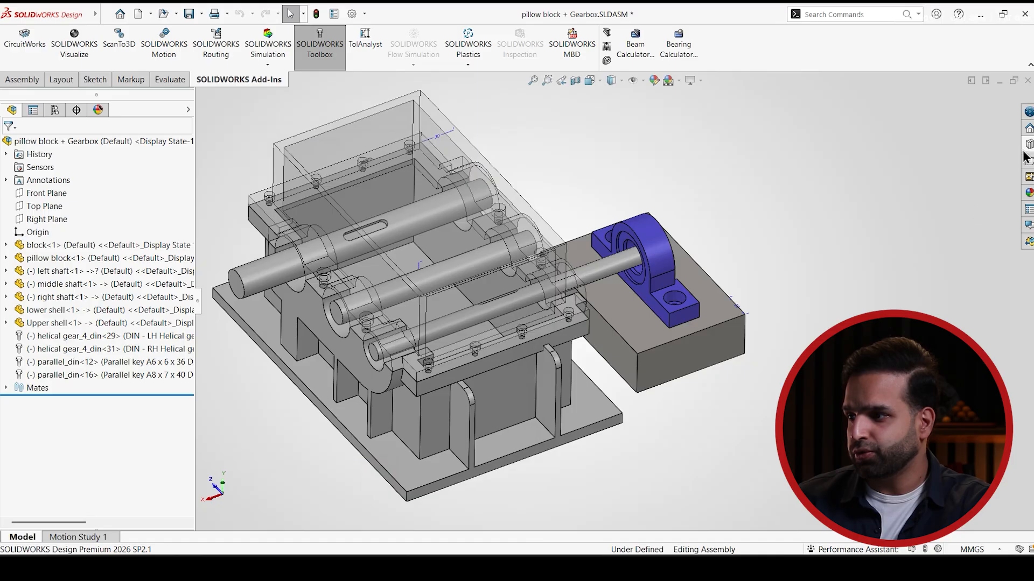
# Open the Toolbox in the Design Library and browse to the DIN Hexagon Socket Head Screws category under Bolts and Screws
pyautogui.click(1029, 144)
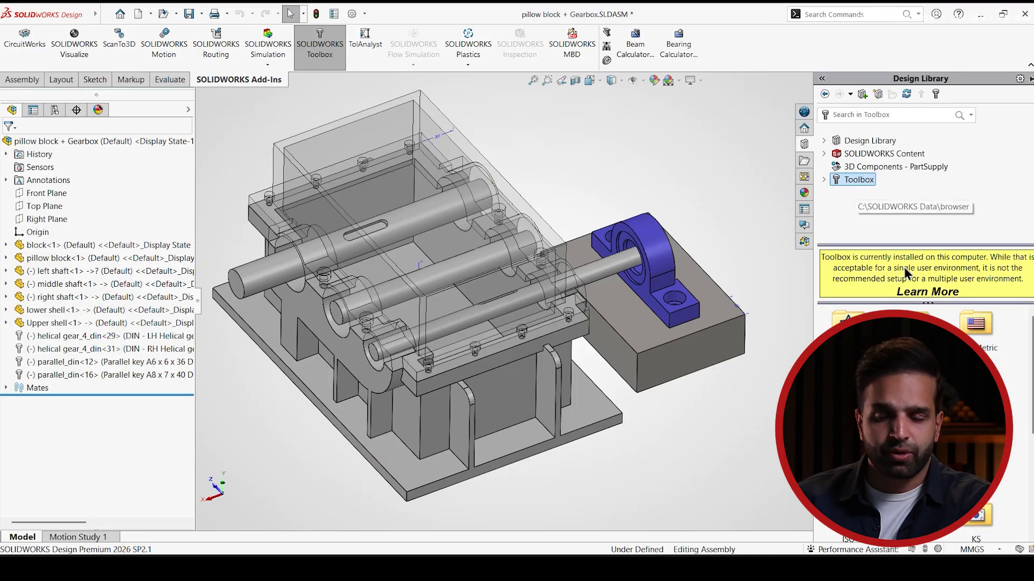
pyautogui.click(859, 182)
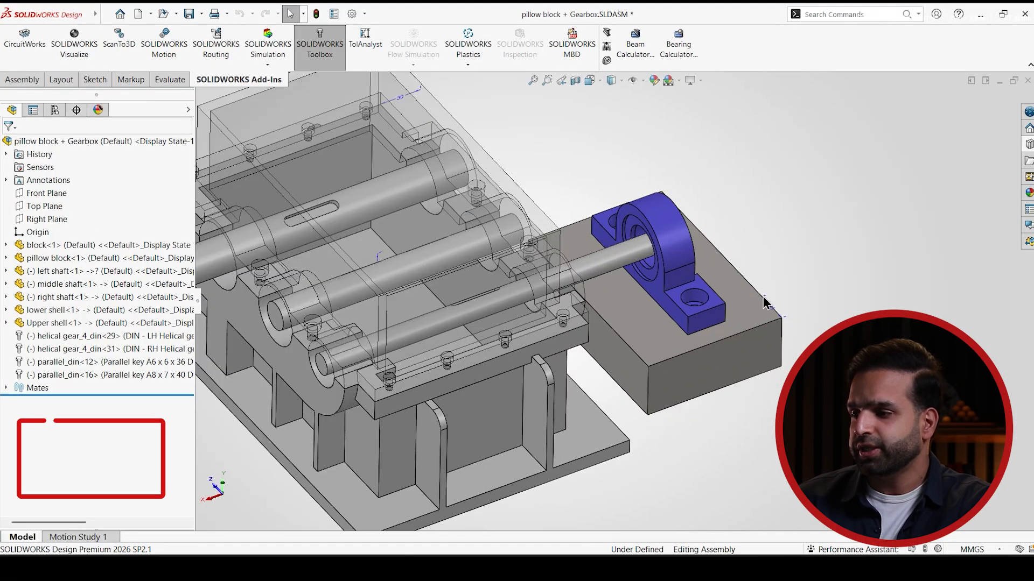
pyautogui.scroll(-5, 787, 322)
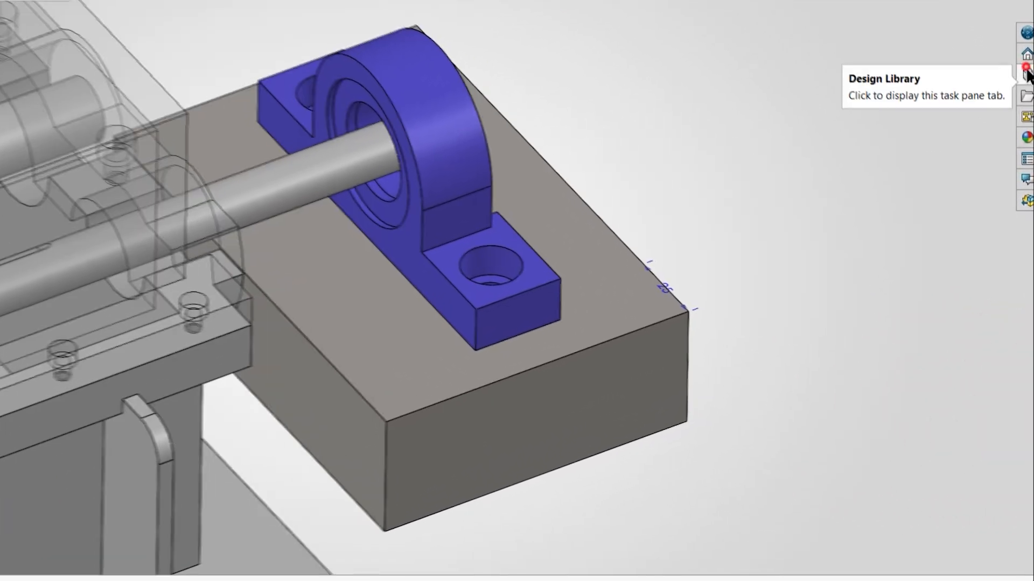
pyautogui.click(1026, 119)
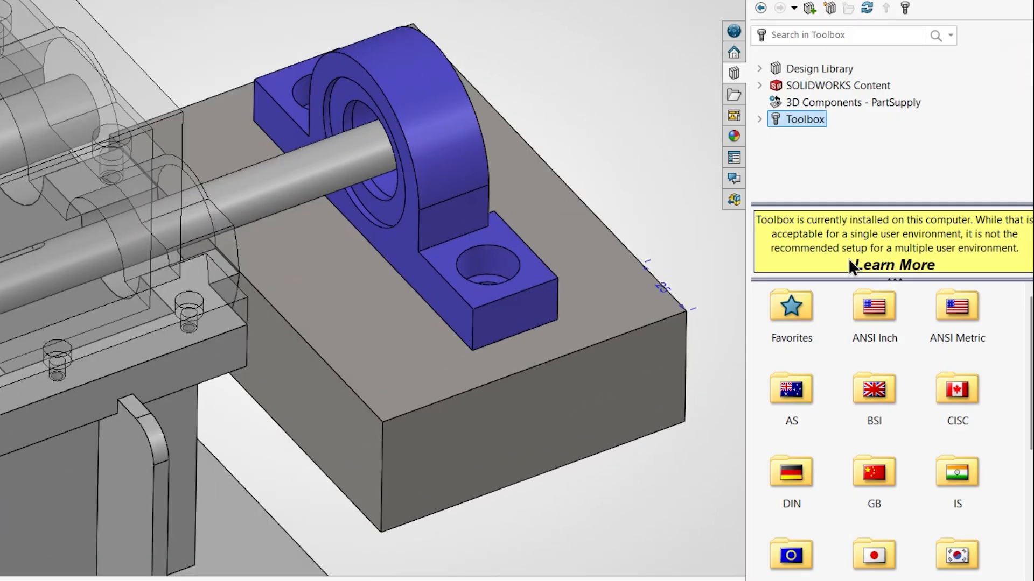
pyautogui.doubleClick(787, 477)
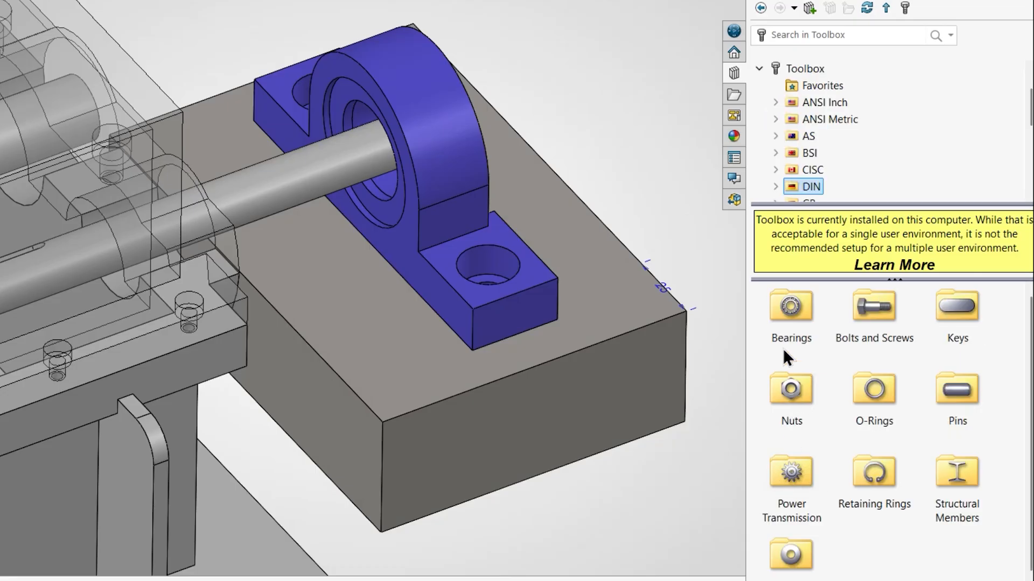
pyautogui.doubleClick(875, 309)
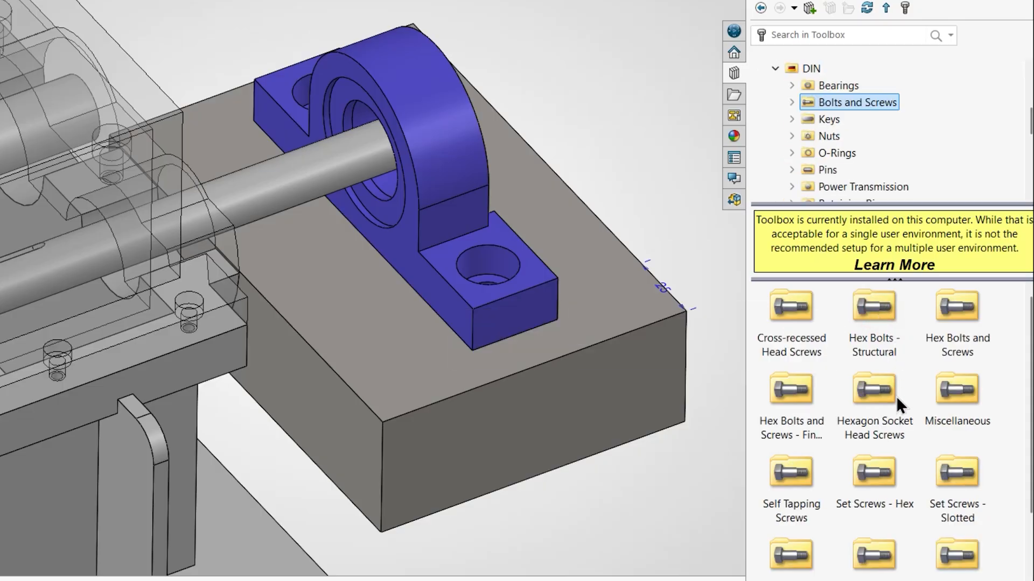
pyautogui.doubleClick(868, 399)
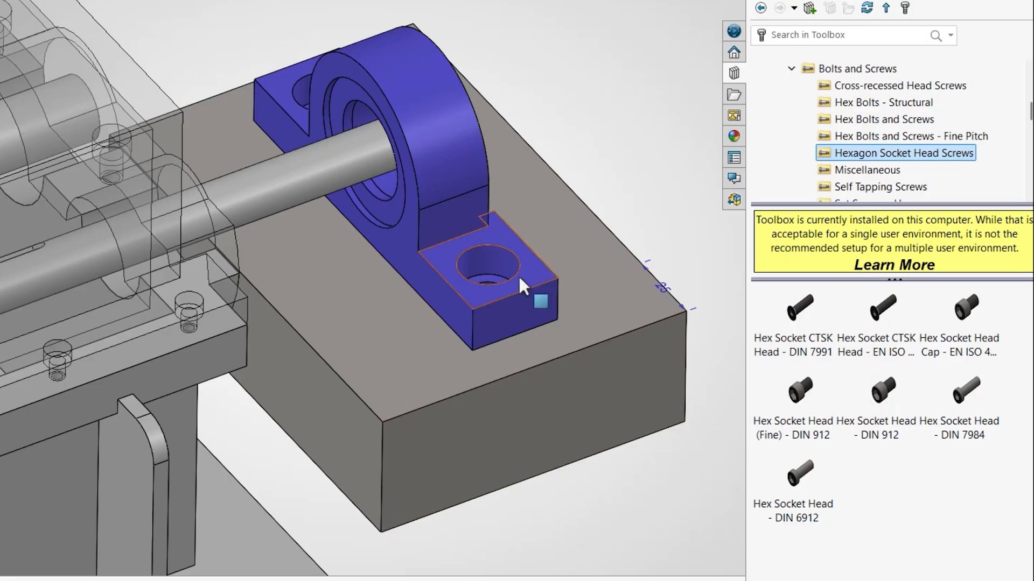
# Insert a Hex Socket Head - DIN 912 screw of size M10 into the pillow block's near counterbored hole
pyautogui.scroll(-3, 521, 278)
pyautogui.moveTo(477, 272); pyautogui.dragTo(473, 322, button='middle')
pyautogui.scroll(-1, 471, 301)
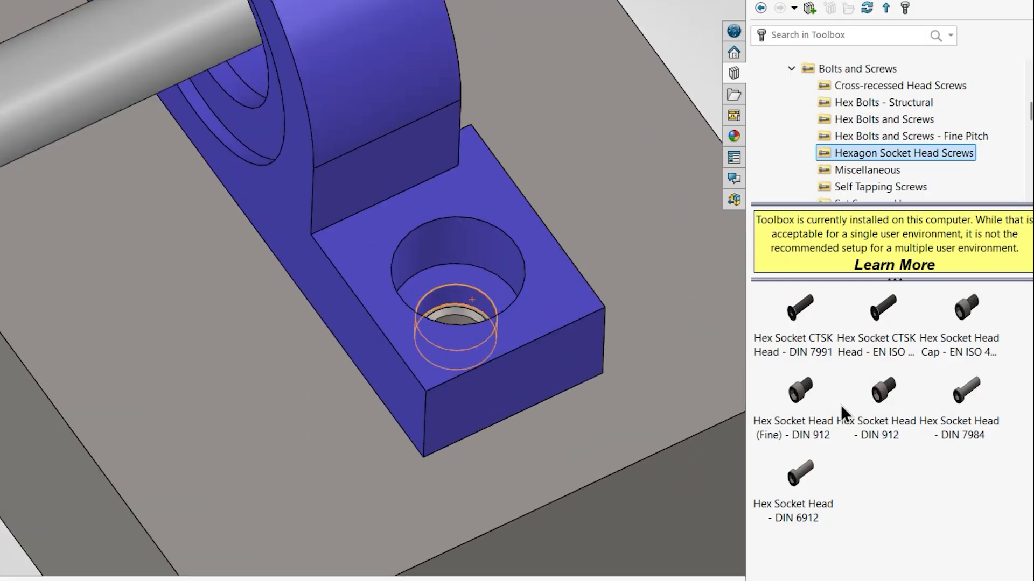
pyautogui.moveTo(880, 399); pyautogui.dragTo(453, 276)
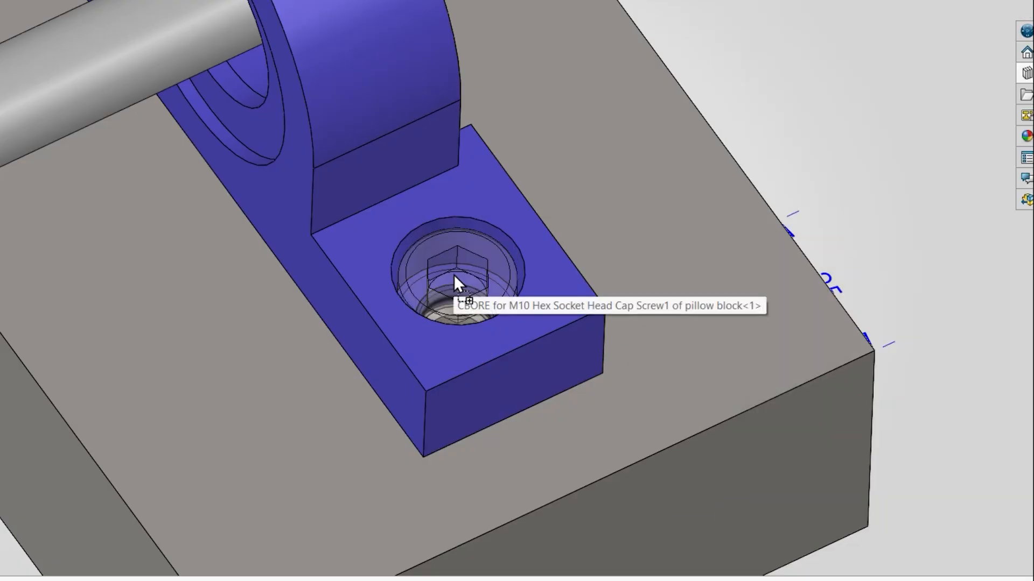
pyautogui.moveTo(453, 275); pyautogui.dragTo(456, 274)
# Lengthen the M10 screw to 20 mm, using the wireframe display to see how deep it reaches into the block
pyautogui.scroll(-5, 53, 285)
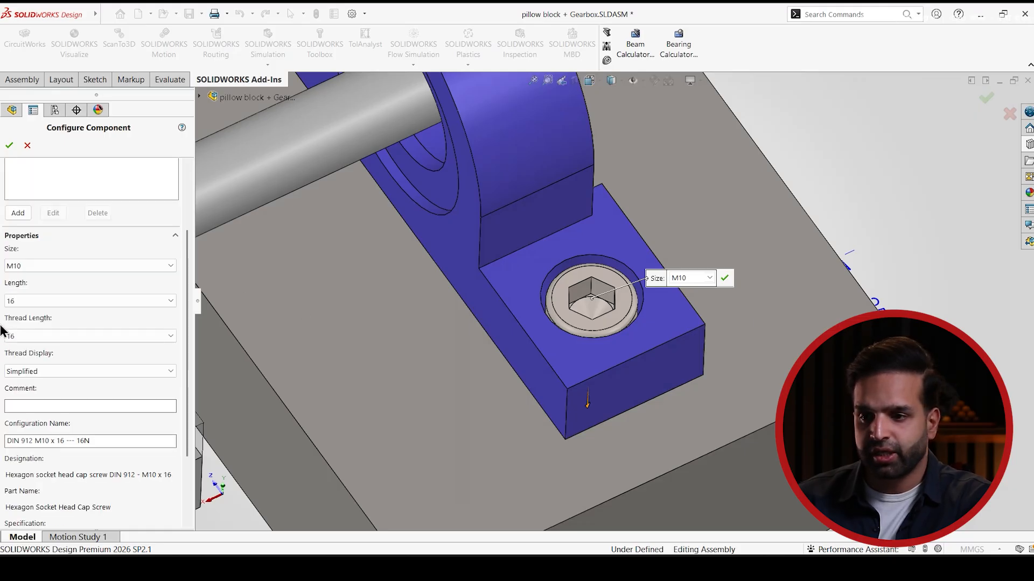
pyautogui.scroll(5, 3, 318)
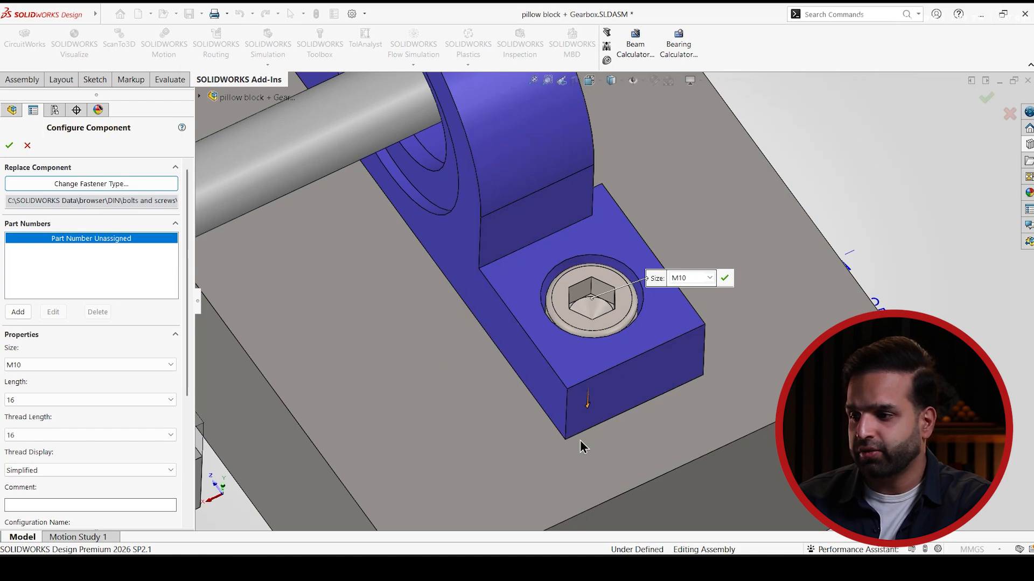
pyautogui.moveTo(579, 401); pyautogui.dragTo(581, 376, button='middle')
pyautogui.scroll(1, 595, 414)
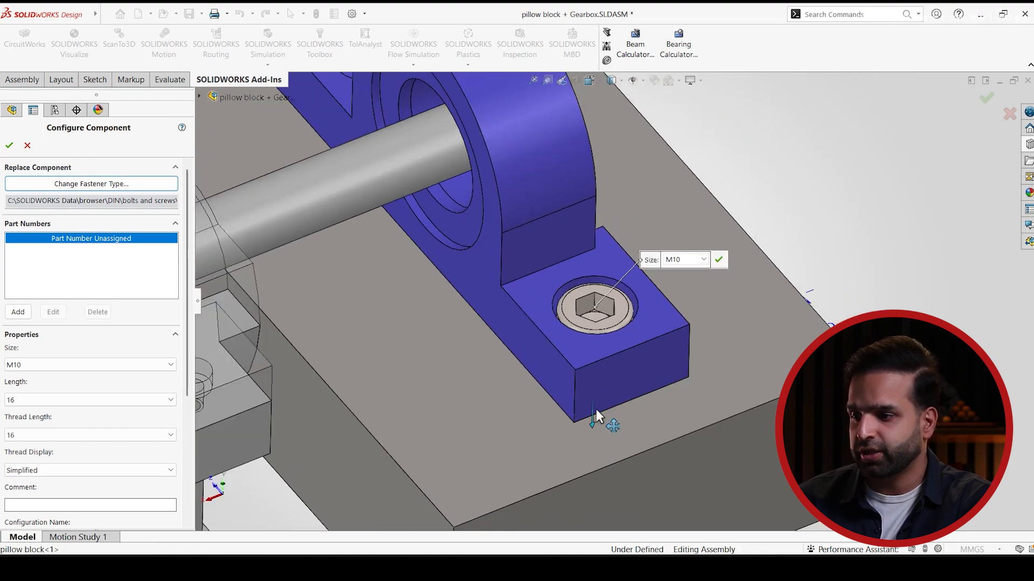
pyautogui.moveTo(593, 420)
pyautogui.mouseDown()
pyautogui.moveTo(592, 454)
pyautogui.moveTo(590, 424)
pyautogui.mouseUp()
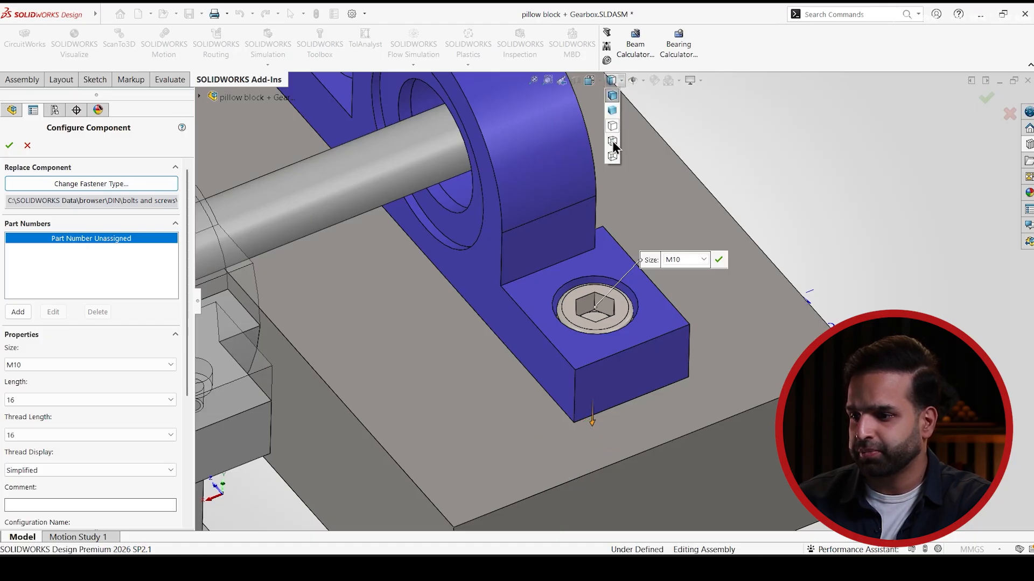
pyautogui.click(610, 156)
pyautogui.moveTo(580, 392)
pyautogui.mouseDown(button='middle')
pyautogui.moveTo(565, 374)
pyautogui.moveTo(560, 312)
pyautogui.moveTo(642, 435)
pyautogui.moveTo(589, 377)
pyautogui.mouseUp(button='middle')
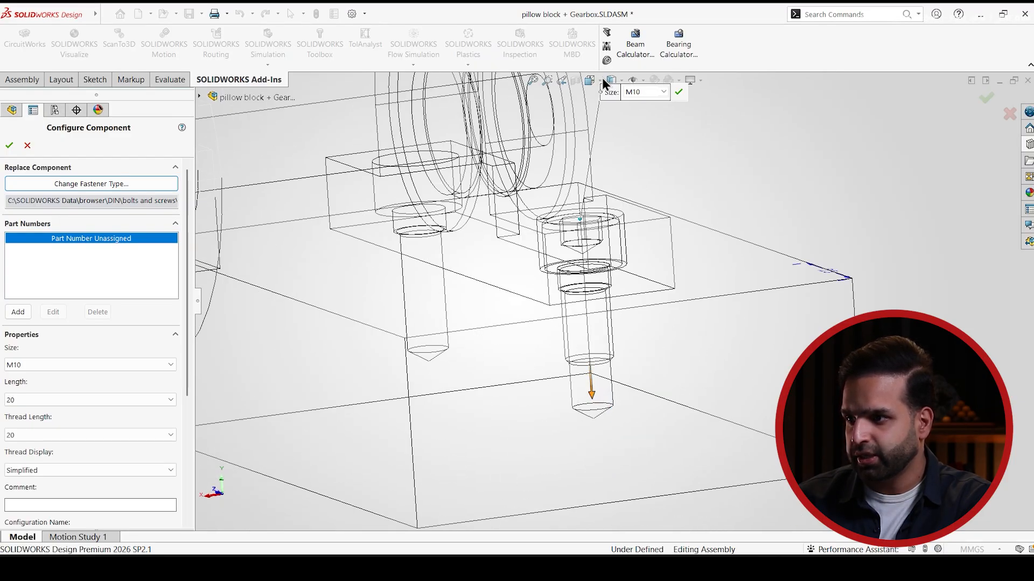
# Restore the shaded-with-edges display and accept the configuration of the first M10 screw
pyautogui.click(620, 81)
pyautogui.click(612, 97)
pyautogui.moveTo(604, 225); pyautogui.dragTo(614, 319, button='middle')
pyautogui.scroll(1, 680, 446)
pyautogui.scroll(-1, 680, 446)
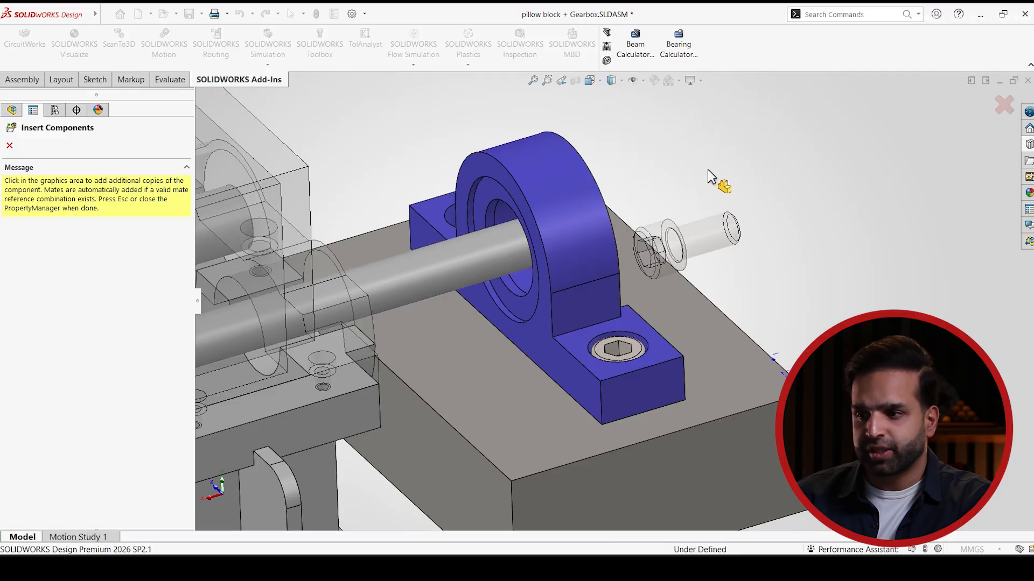
# Place a second copy of the screw in the pillow block's far counterbore, decline the suggested pattern and finish inserting
pyautogui.moveTo(507, 174); pyautogui.dragTo(518, 239, button='middle')
pyautogui.scroll(2, 499, 175)
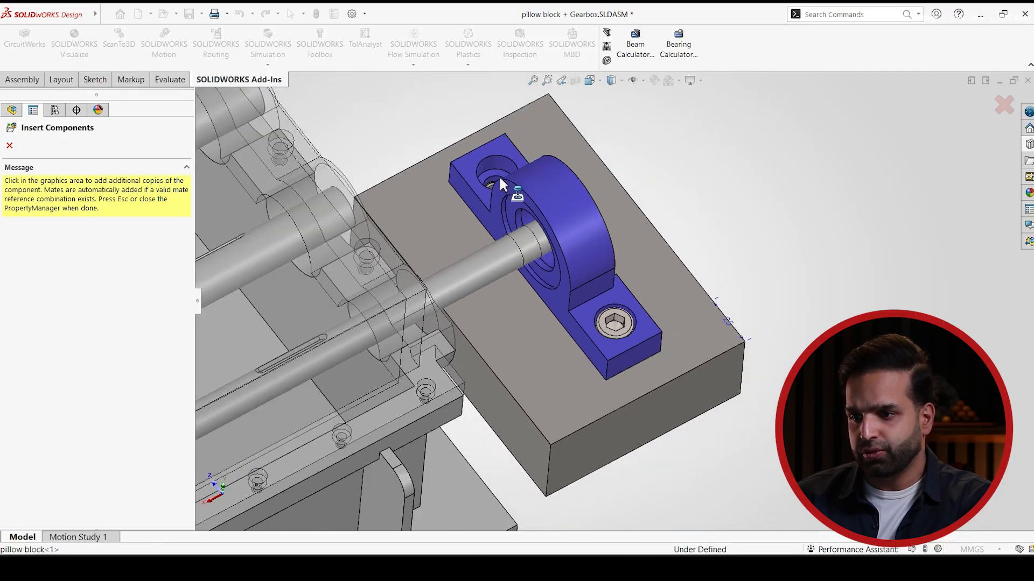
pyautogui.scroll(-4, 498, 175)
pyautogui.click(510, 208)
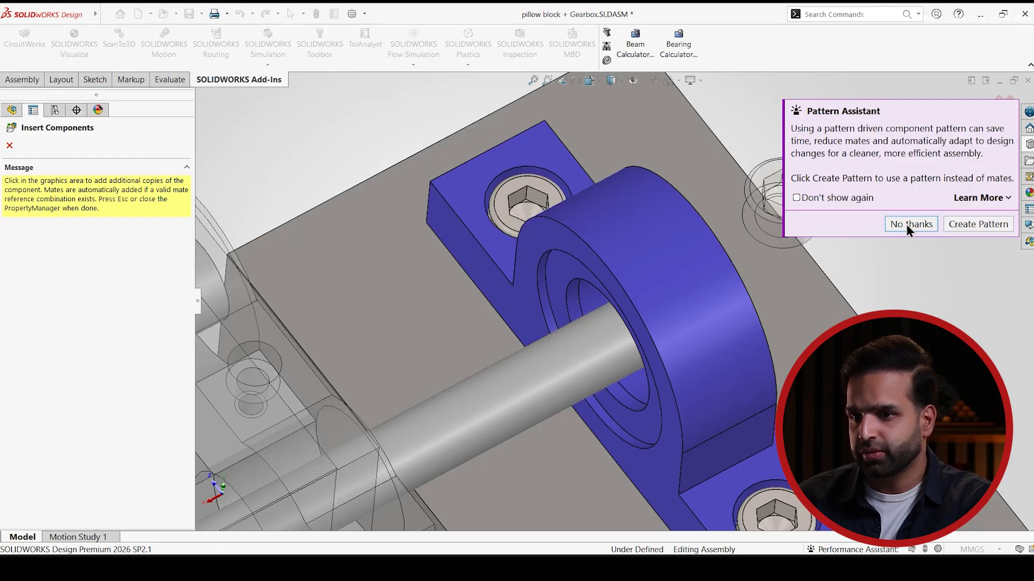
pyautogui.click(910, 224)
pyautogui.click(10, 146)
# Create a planar section view of the assembly along the Front Plane with a 0 mm offset
pyautogui.moveTo(589, 202); pyautogui.dragTo(450, 285, button='middle')
pyautogui.moveTo(561, 351); pyautogui.dragTo(622, 414, button='middle')
pyautogui.click(603, 350)
pyautogui.click(576, 82)
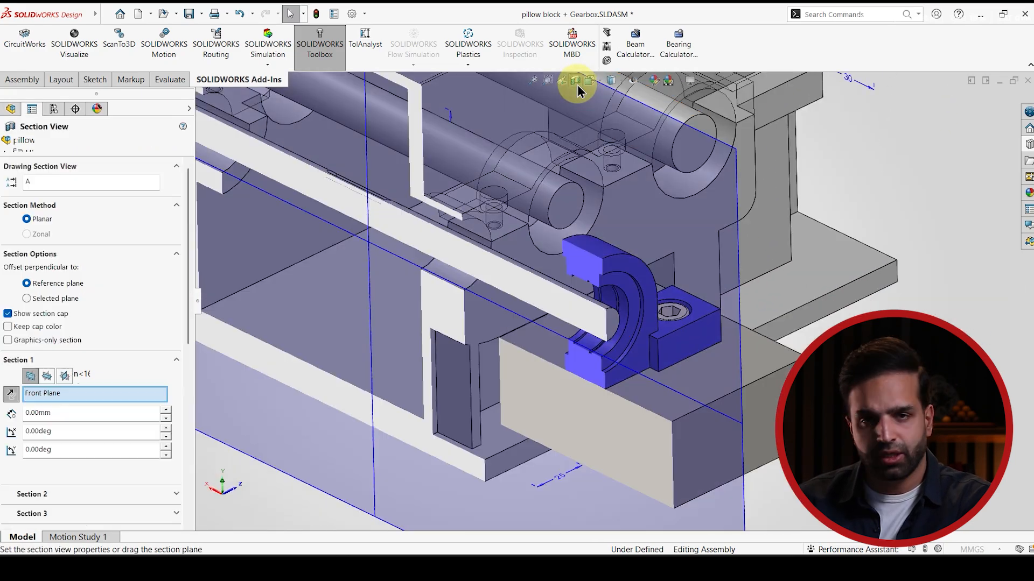
pyautogui.click(10, 145)
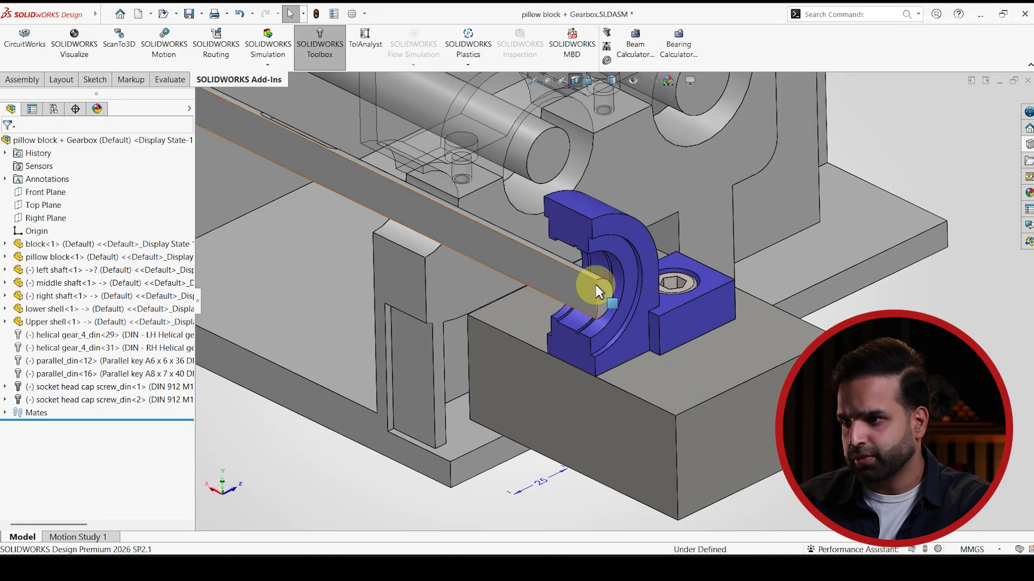
# Examine the groove inside the sectioned pillow block bore around the shaft end, and turn off the section view
pyautogui.scroll(-8, 593, 270)
pyautogui.scroll(-2, 619, 243)
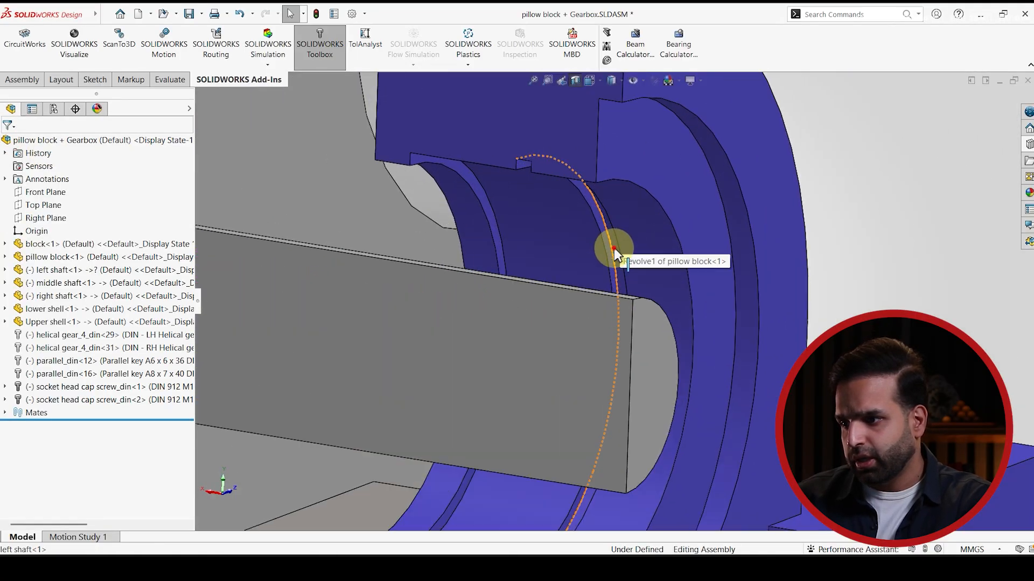
pyautogui.click(613, 249)
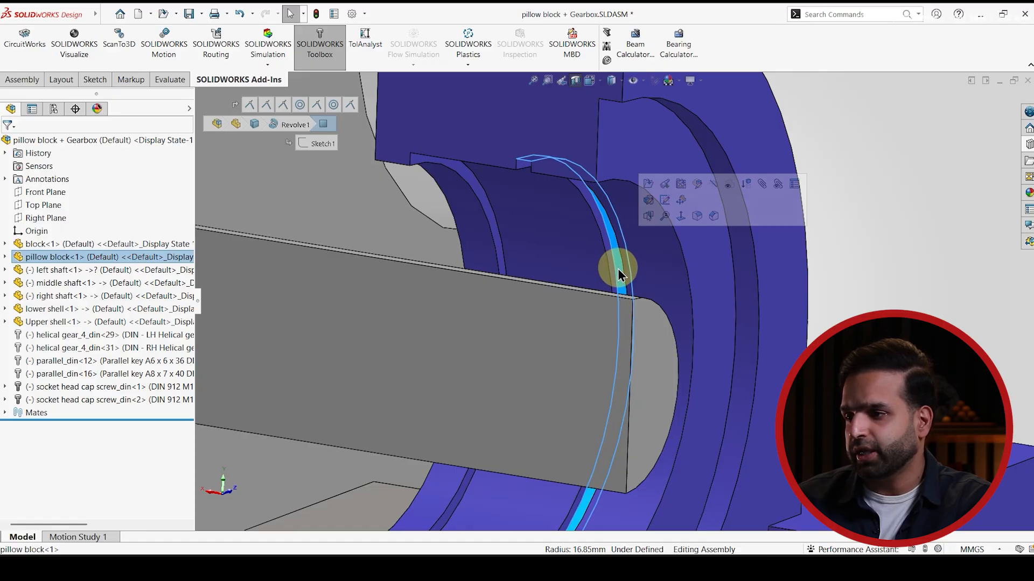
pyautogui.moveTo(615, 271)
pyautogui.mouseDown(button='middle')
pyautogui.moveTo(617, 248)
pyautogui.moveTo(605, 257)
pyautogui.mouseUp(button='middle')
pyautogui.scroll(5, 644, 328)
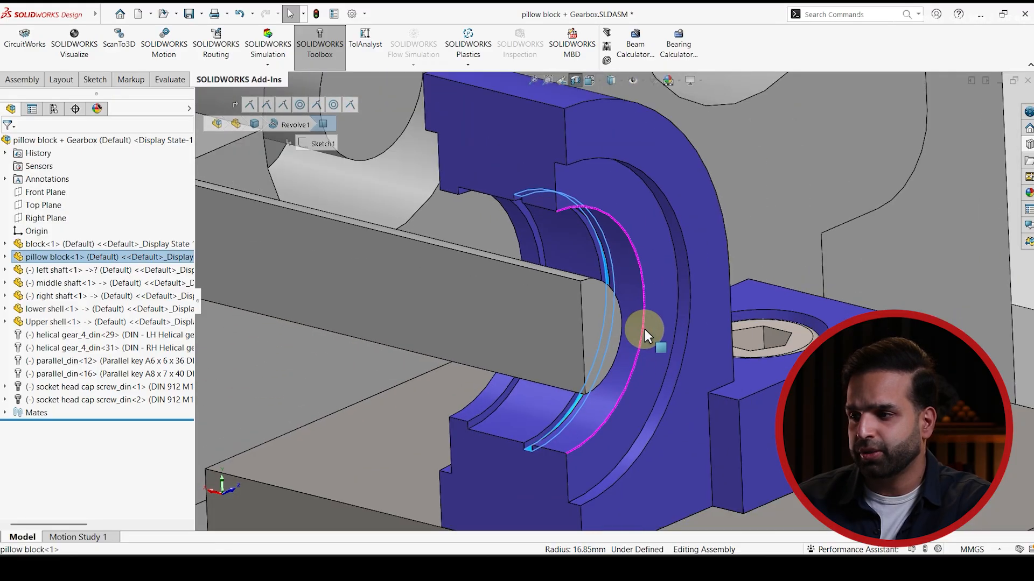
pyautogui.click(931, 232)
pyautogui.click(572, 80)
pyautogui.scroll(-2, 609, 354)
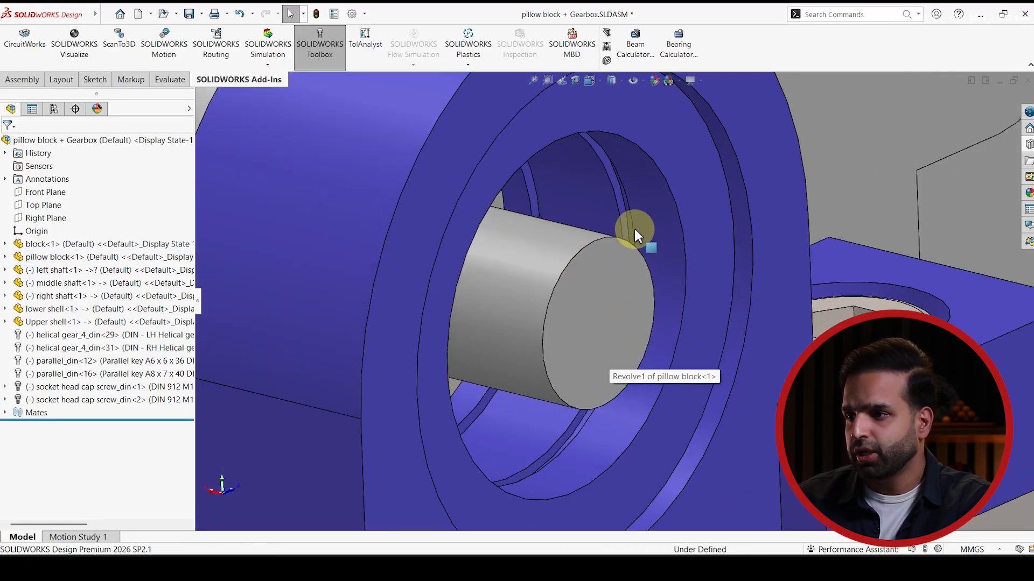
# Insert a DIN radial contact ball bearing, size 6002 with 12 balls, at the pillow block bore and finish inserting after one copy
pyautogui.click(1028, 146)
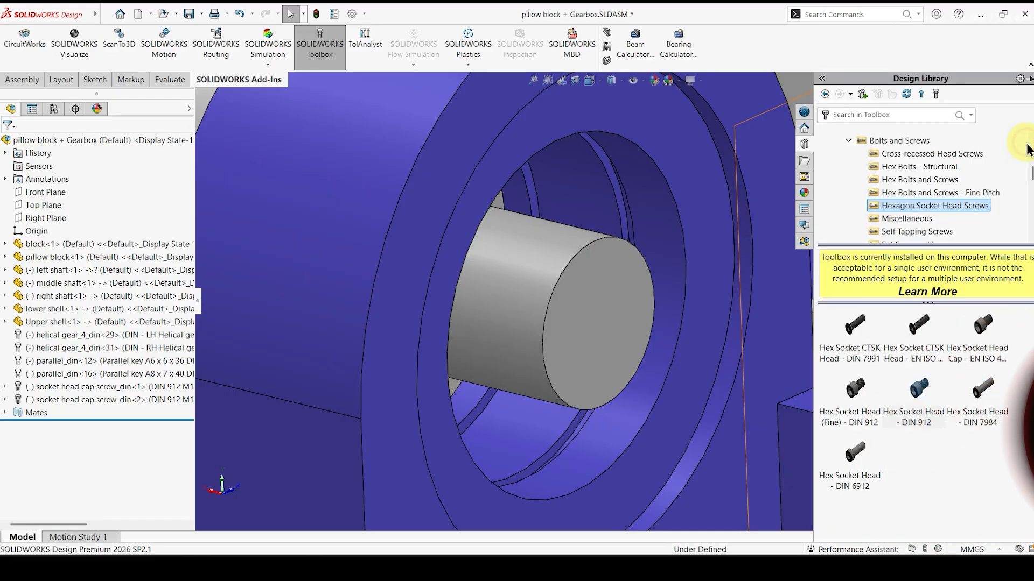
pyautogui.click(824, 94)
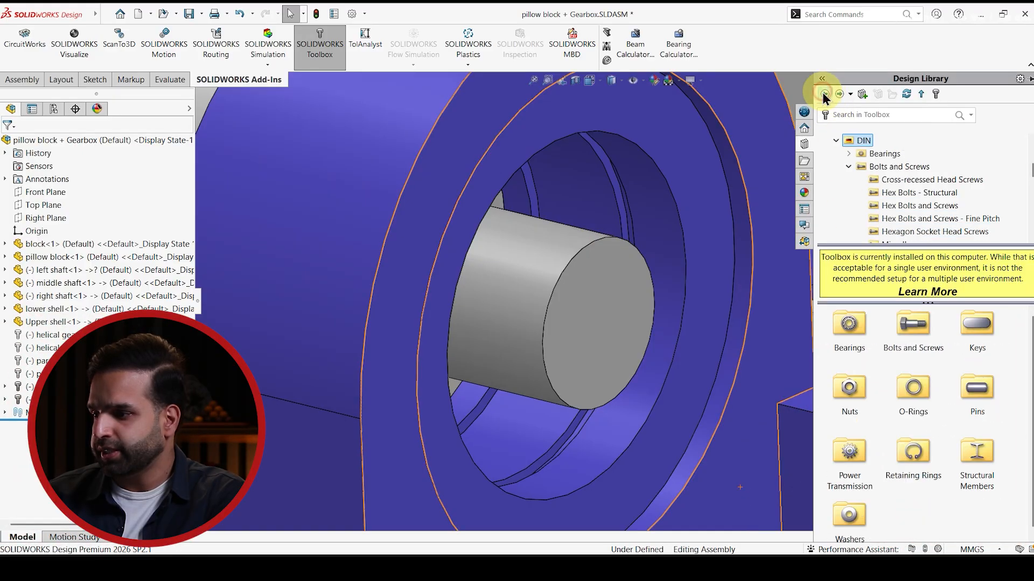
pyautogui.doubleClick(856, 331)
pyautogui.doubleClick(856, 332)
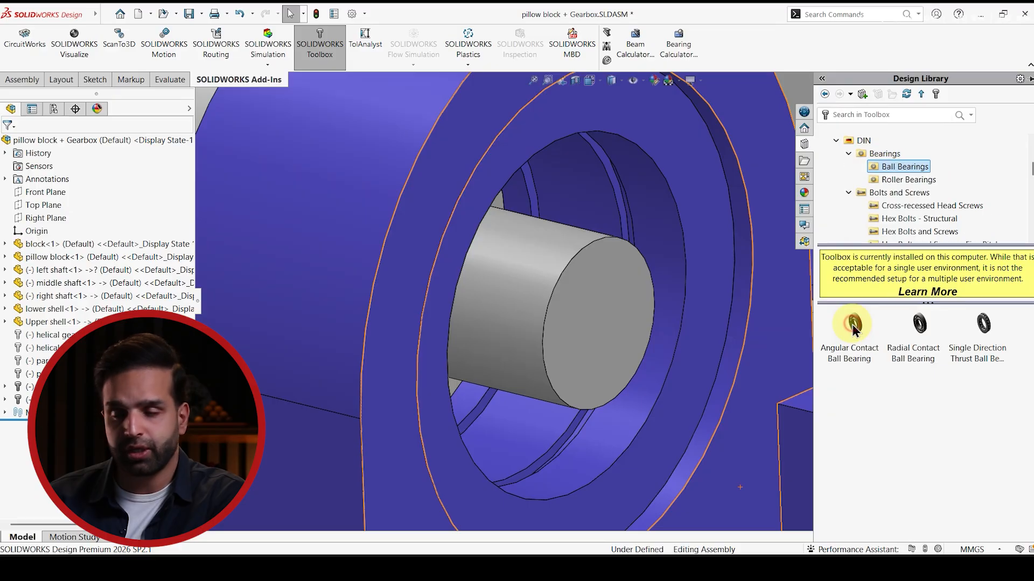
pyautogui.moveTo(915, 325); pyautogui.dragTo(528, 286)
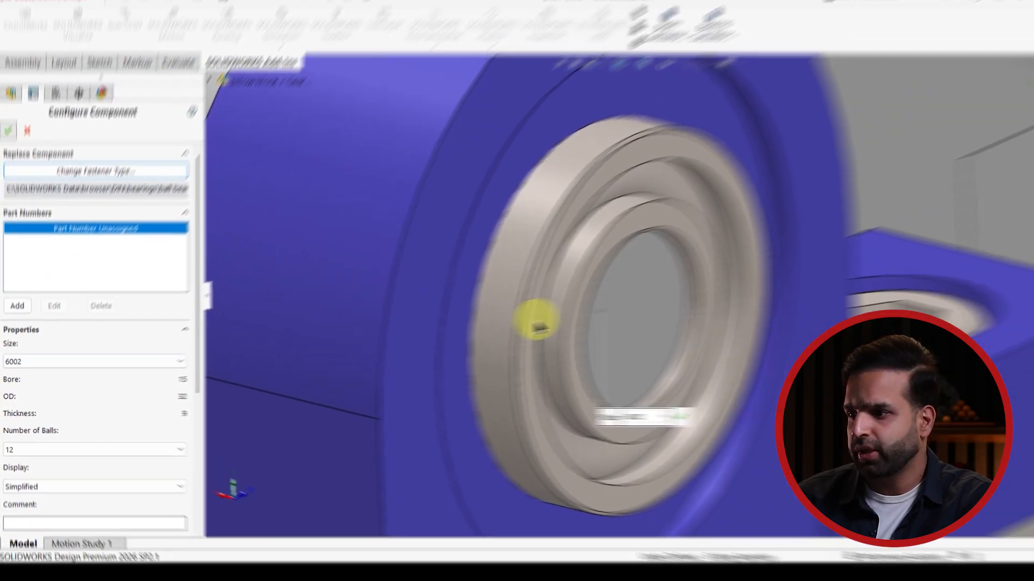
pyautogui.scroll(5, 510, 322)
pyautogui.scroll(3, 560, 274)
pyautogui.scroll(-3, 661, 293)
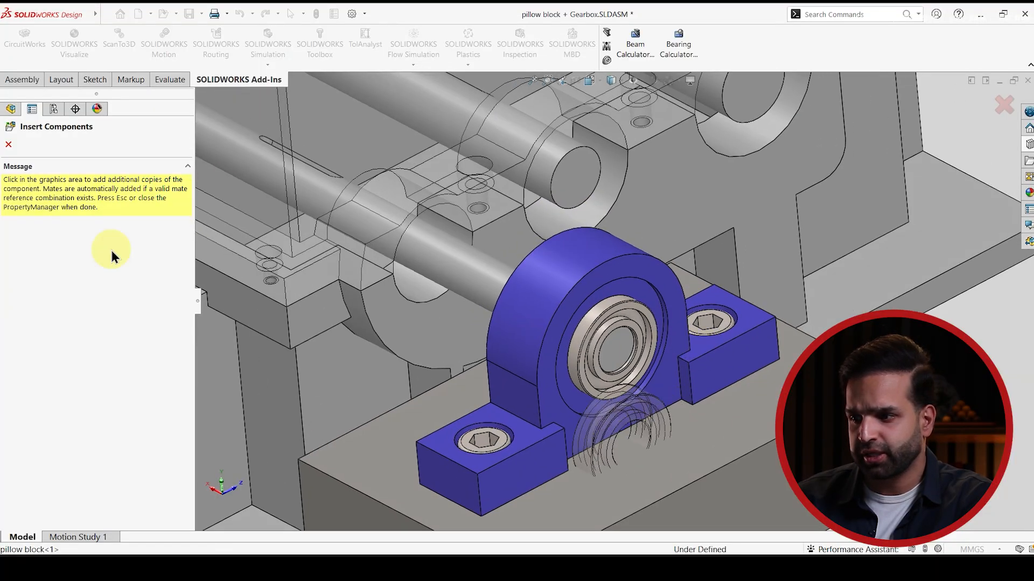
pyautogui.click(8, 145)
# Slide the bearing outward past the shaft end so the inside of the pillow block bore can be reached, and clear the selection
pyautogui.scroll(-5, 576, 272)
pyautogui.moveTo(575, 267); pyautogui.dragTo(695, 348)
pyautogui.scroll(-3, 608, 253)
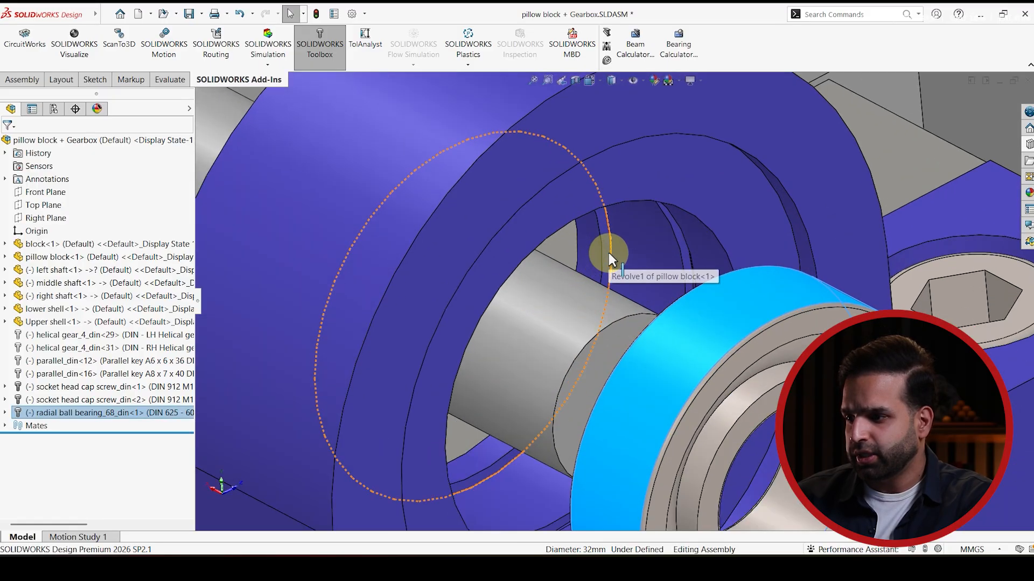
pyautogui.press('Escape')
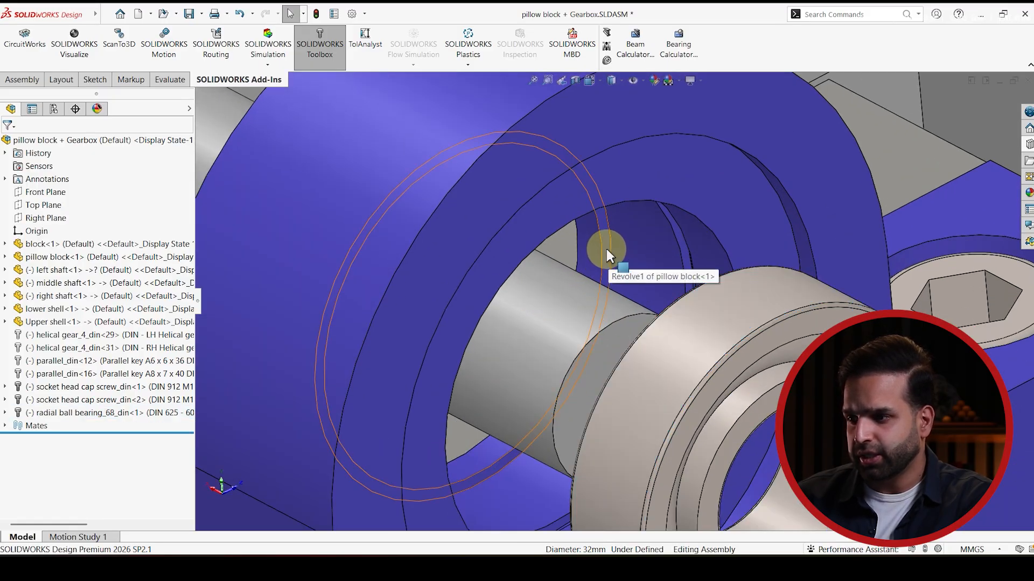
# Mate the bearing's outer race face coincident with the shoulder face inside the pillow block bore
pyautogui.click(607, 250)
pyautogui.scroll(4, 654, 322)
pyautogui.moveTo(657, 321); pyautogui.dragTo(725, 381, button='middle')
pyautogui.scroll(-5, 635, 285)
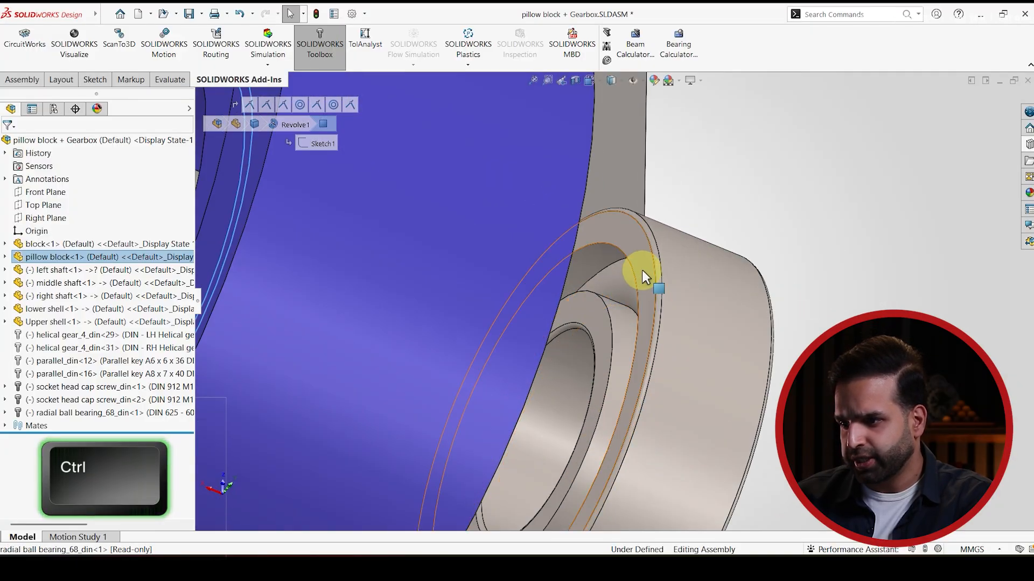
pyautogui.keyDown('ctrl'); pyautogui.click(641, 270); pyautogui.keyUp('ctrl')
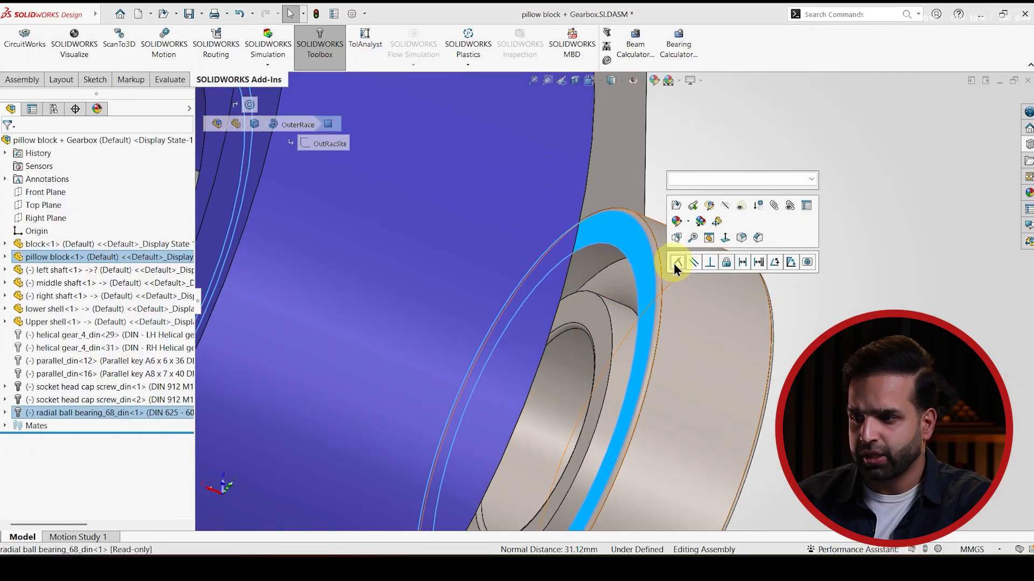
pyautogui.click(671, 267)
pyautogui.scroll(5, 593, 331)
pyautogui.moveTo(555, 330); pyautogui.dragTo(615, 367, button='middle')
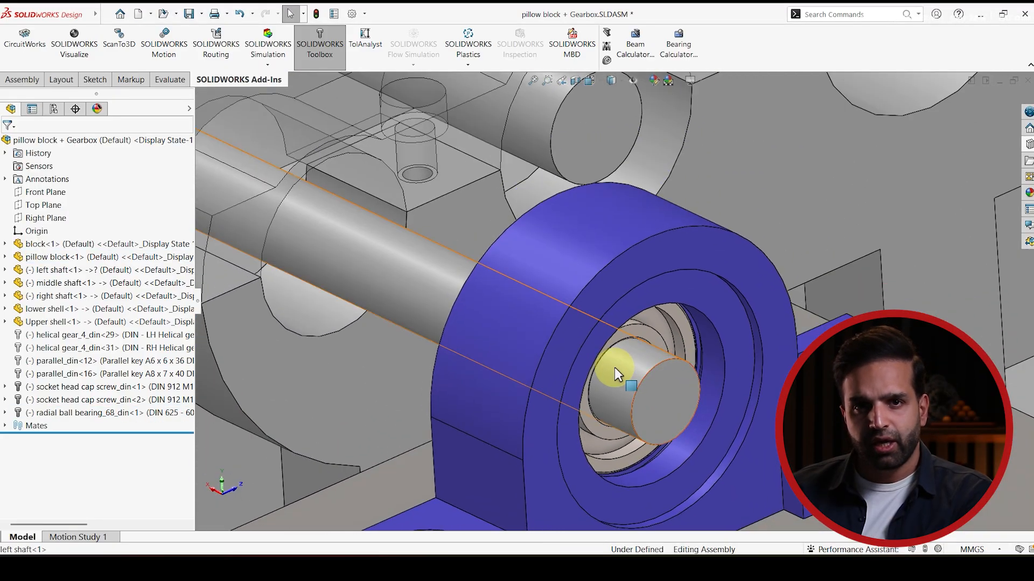
# Browse the DIN Toolbox library to the internal retaining rings
pyautogui.scroll(-3, 709, 396)
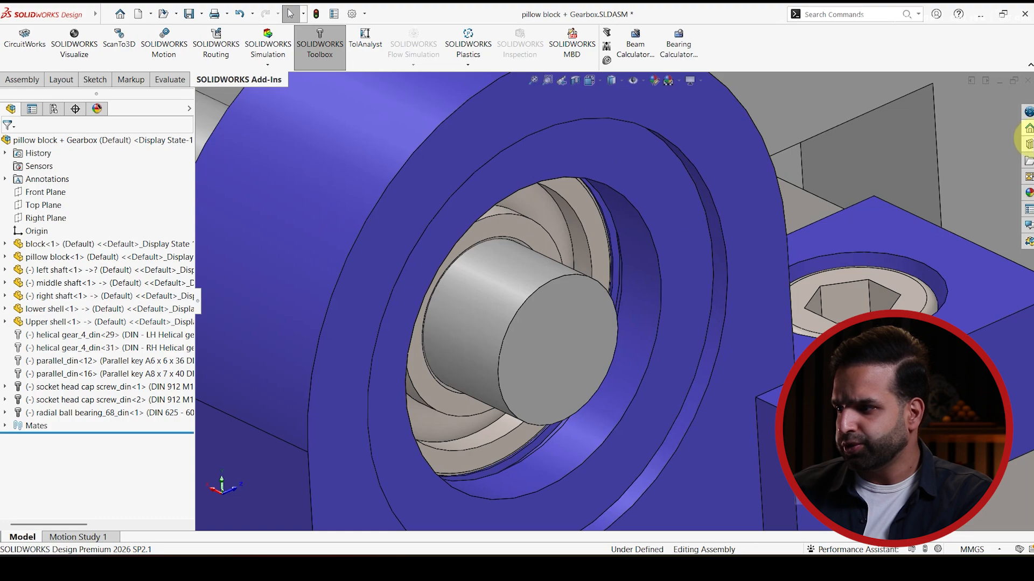
pyautogui.click(1029, 144)
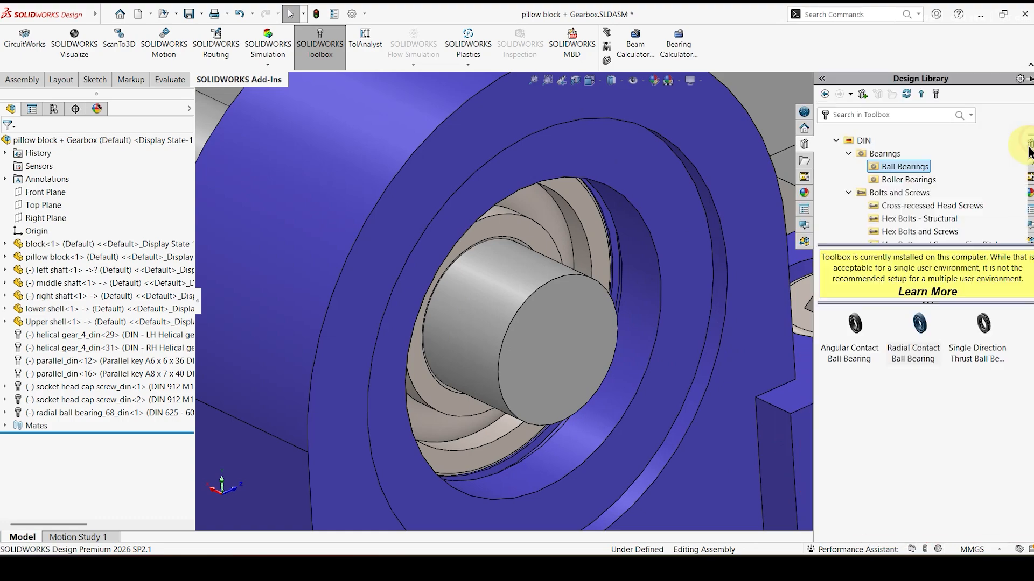
pyautogui.click(825, 95)
pyautogui.click(825, 95)
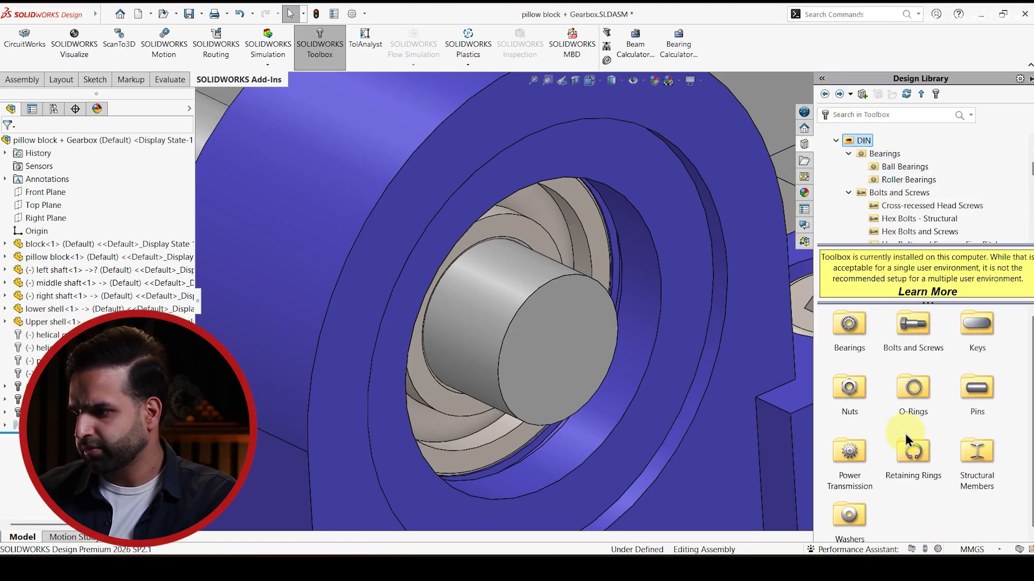
pyautogui.doubleClick(902, 457)
pyautogui.doubleClick(910, 325)
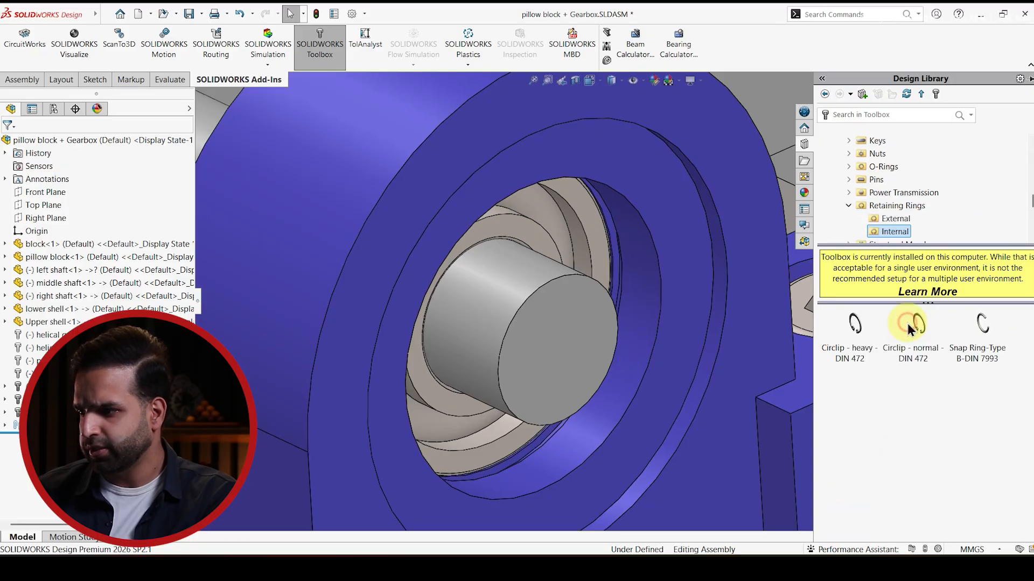
# Insert a normal DIN 472 circlip into the pillow block's bore groove, accepting the 32 mm bore diameter
pyautogui.scroll(-4, 643, 264)
pyautogui.scroll(-1, 653, 279)
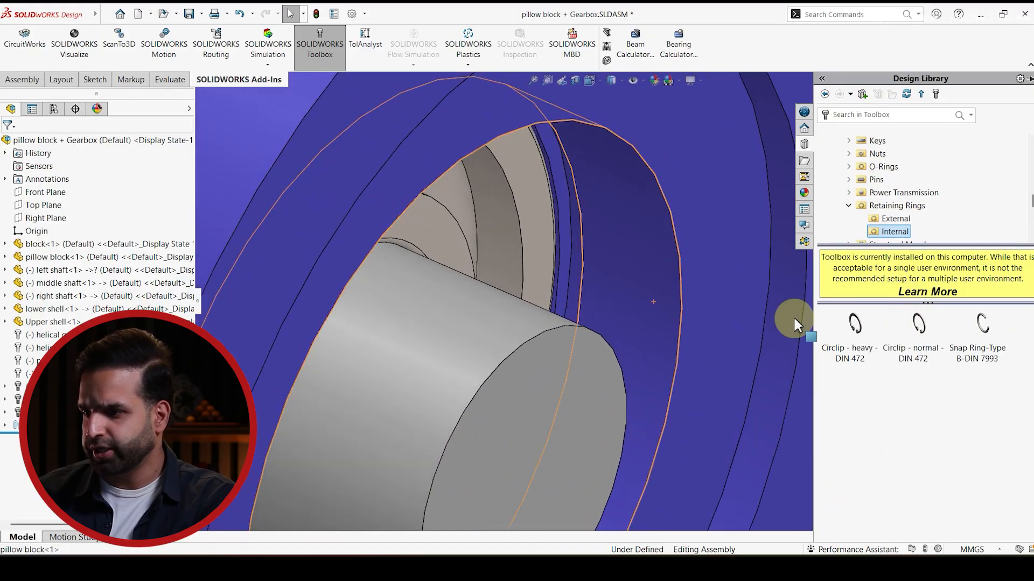
pyautogui.moveTo(913, 334); pyautogui.dragTo(572, 273)
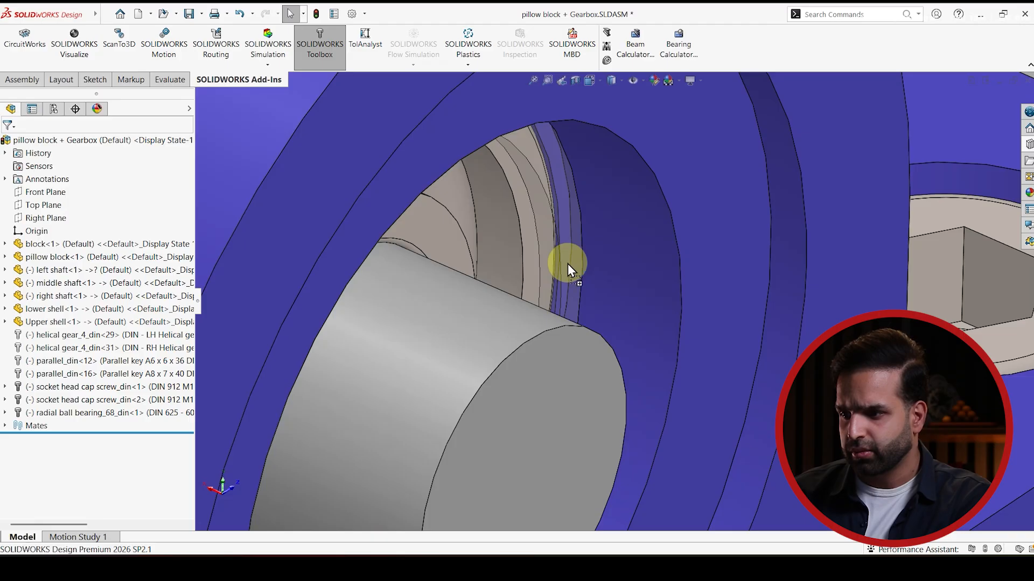
pyautogui.scroll(2, 642, 312)
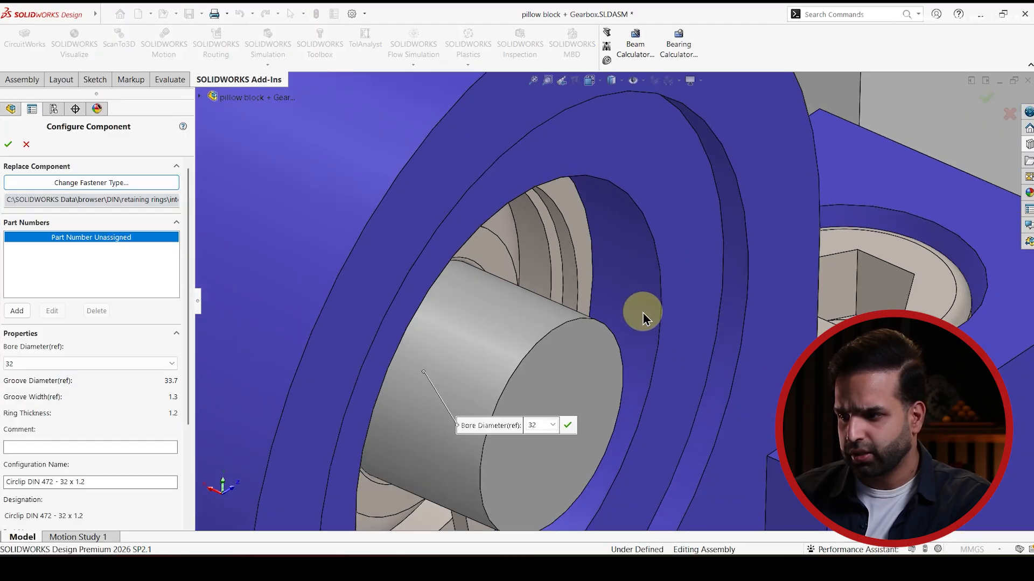
pyautogui.scroll(3, 642, 312)
pyautogui.moveTo(637, 293); pyautogui.dragTo(604, 275, button='middle')
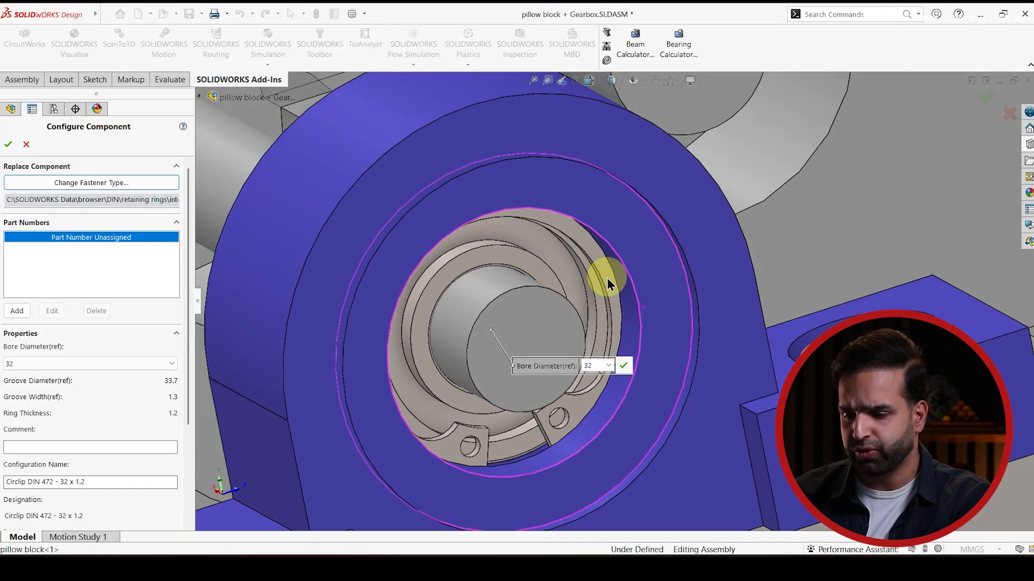
pyautogui.click(10, 150)
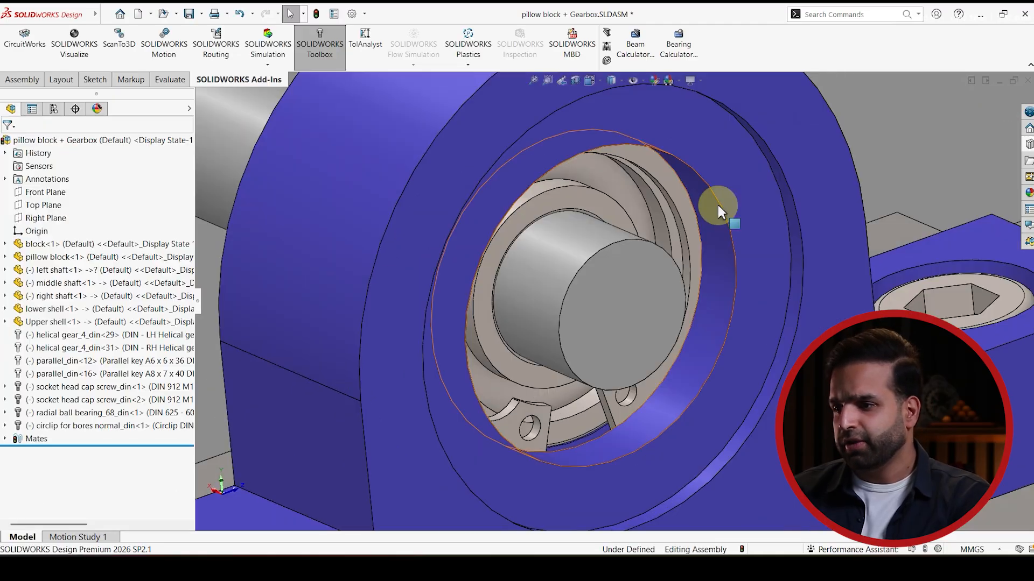
# Copy the pillow block bearing to the gearbox seat nearest the pillow block and mate it concentric with the left shaft
pyautogui.scroll(4, 707, 213)
pyautogui.scroll(5, 690, 220)
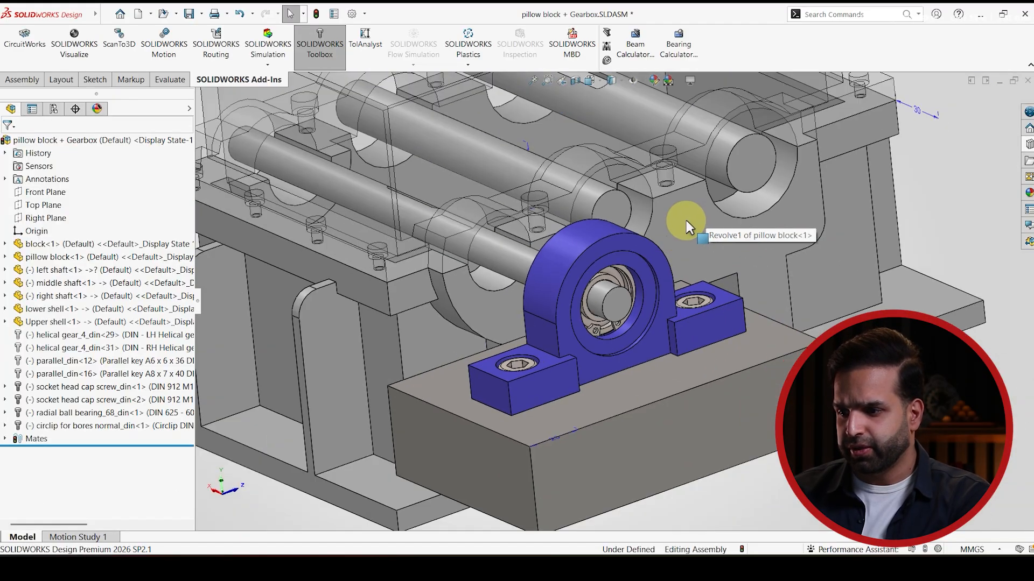
pyautogui.moveTo(533, 215); pyautogui.dragTo(637, 261, button='middle')
pyautogui.scroll(3, 761, 173)
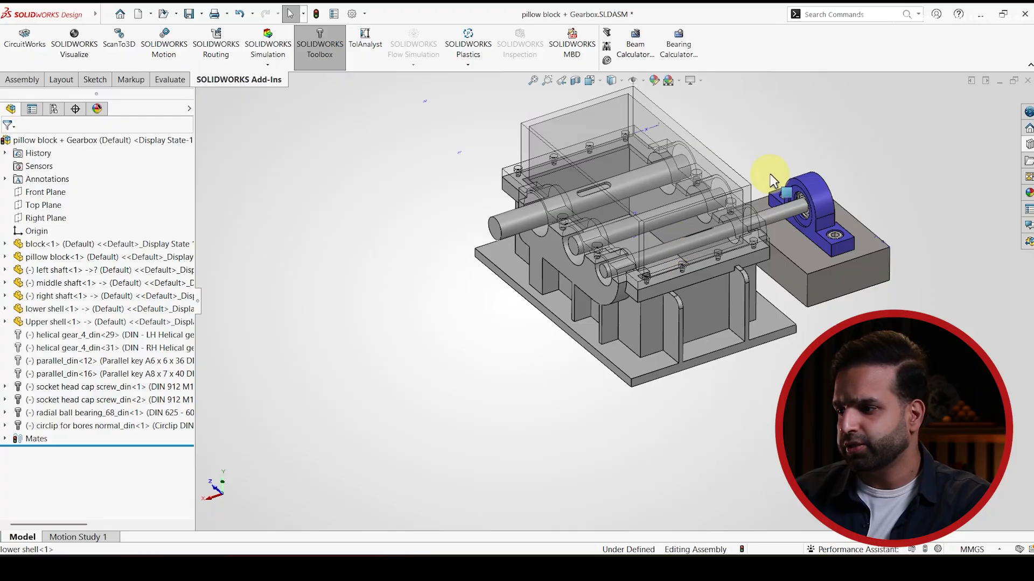
pyautogui.scroll(-1, 734, 196)
pyautogui.scroll(-4, 770, 226)
pyautogui.scroll(-2, 772, 251)
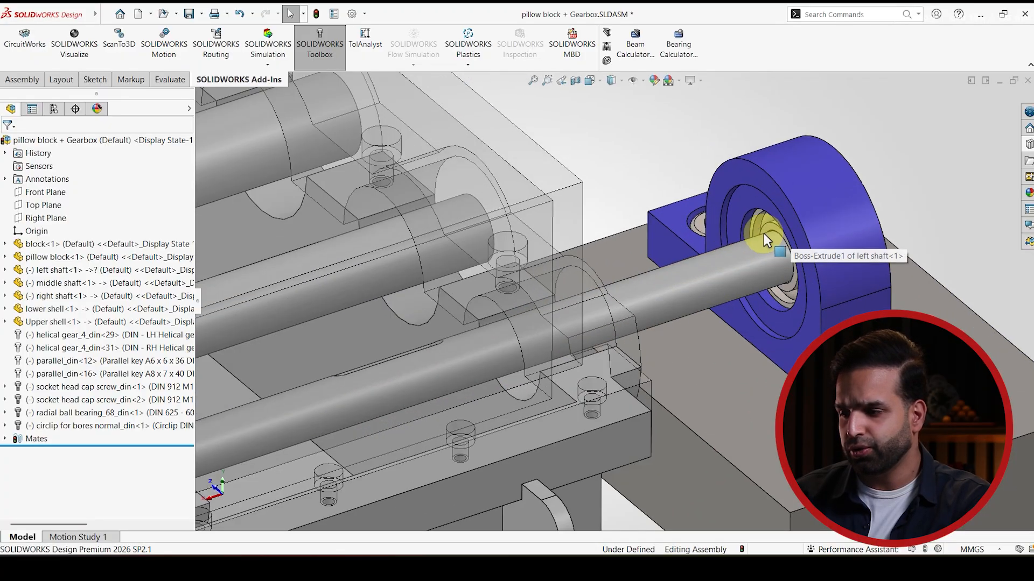
pyautogui.keyDown('ctrl'); pyautogui.moveTo(757, 222); pyautogui.dragTo(582, 321); pyautogui.keyUp('ctrl')
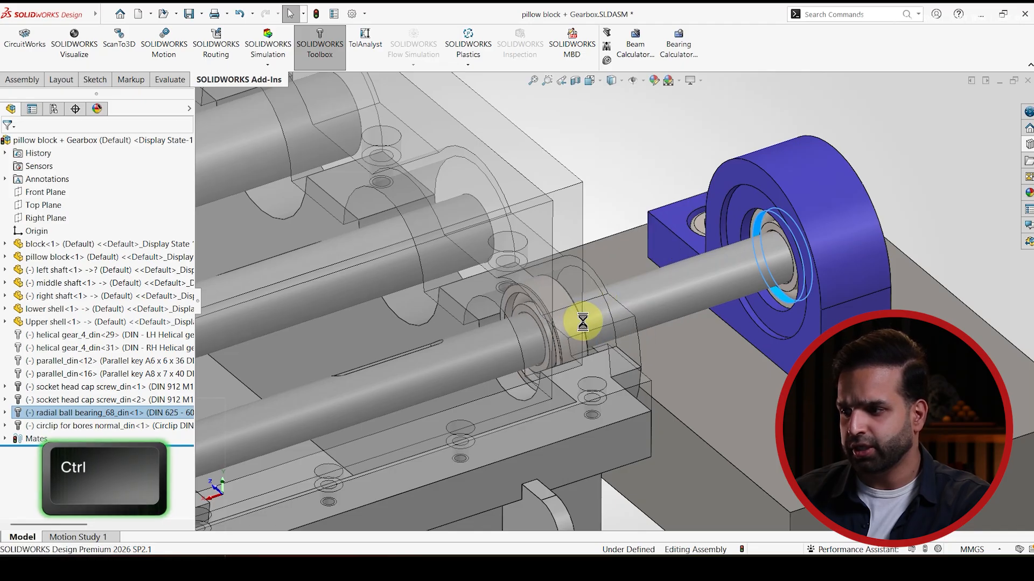
pyautogui.keyDown('ctrl'); pyautogui.click(489, 350); pyautogui.keyUp('ctrl')
pyautogui.click(748, 340)
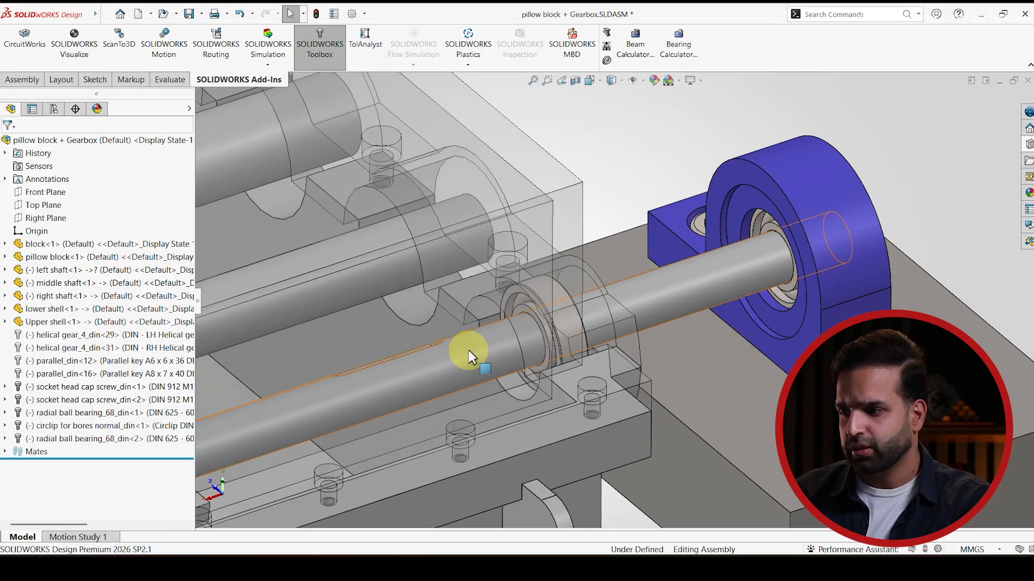
# Place another copy of the bearing at the far gearbox end of the left shaft with a concentric mate
pyautogui.scroll(3, 369, 353)
pyautogui.scroll(-3, 773, 281)
pyautogui.keyDown('ctrl'); pyautogui.moveTo(805, 265); pyautogui.dragTo(492, 367); pyautogui.keyUp('ctrl')
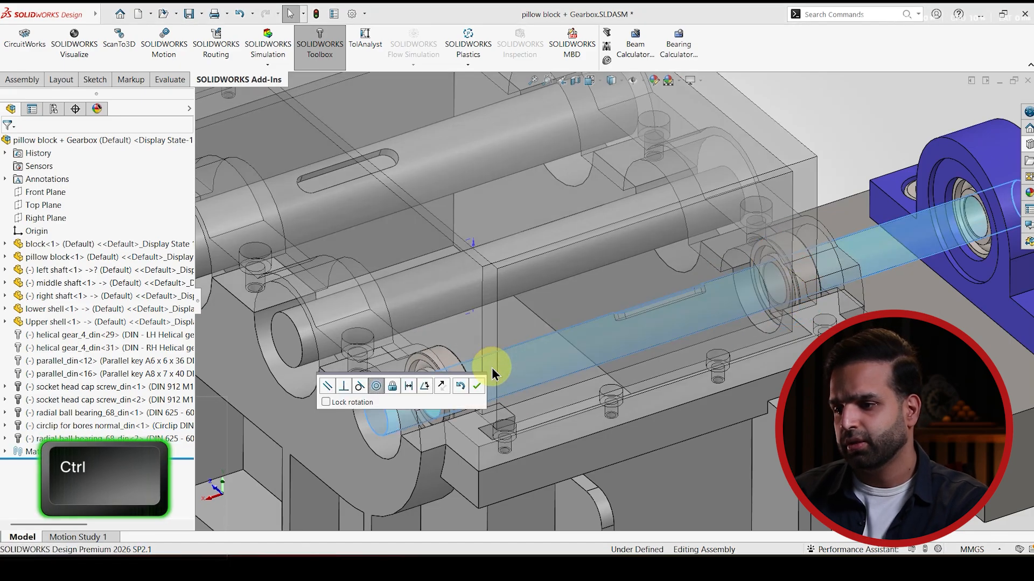
pyautogui.click(473, 389)
# Add a 9 mm distance mate between the outer race face of the bearing nearest the pillow block and the lower shell's side face
pyautogui.moveTo(802, 262); pyautogui.dragTo(777, 286, button='middle')
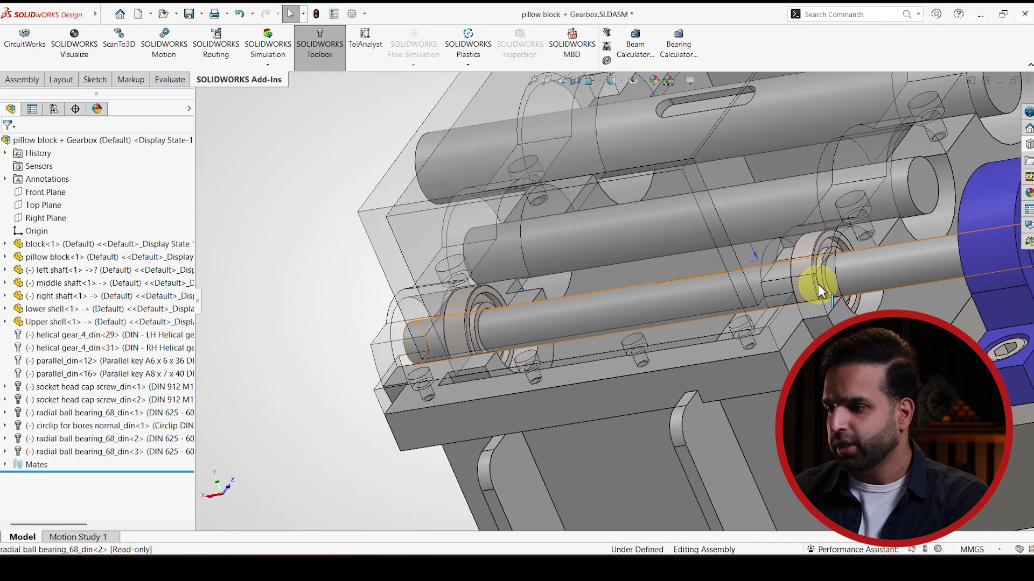
pyautogui.scroll(-5, 862, 253)
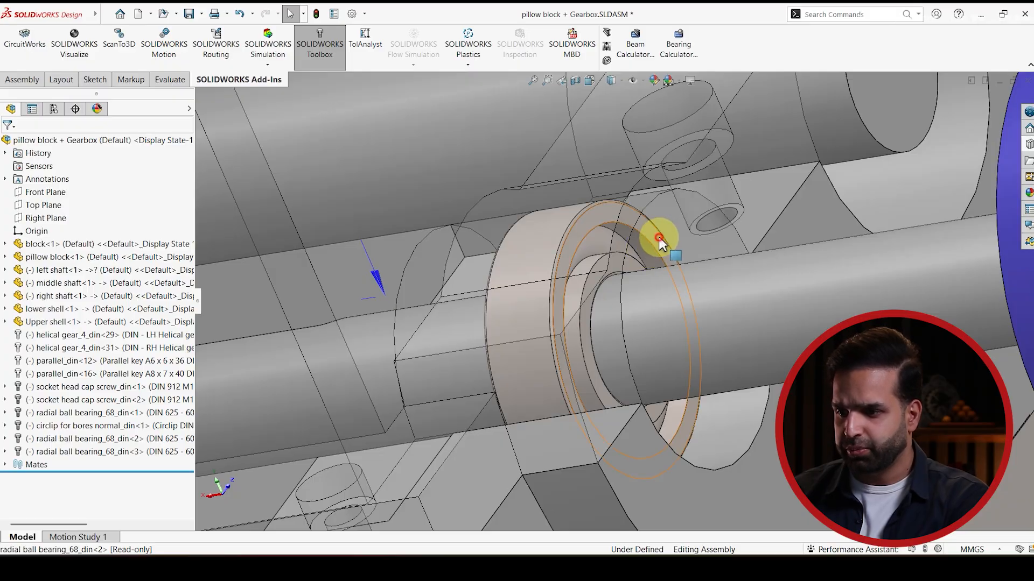
pyautogui.keyDown('ctrl'); pyautogui.click(660, 239); pyautogui.keyUp('ctrl')
pyautogui.keyDown('ctrl'); pyautogui.click(786, 236); pyautogui.keyUp('ctrl')
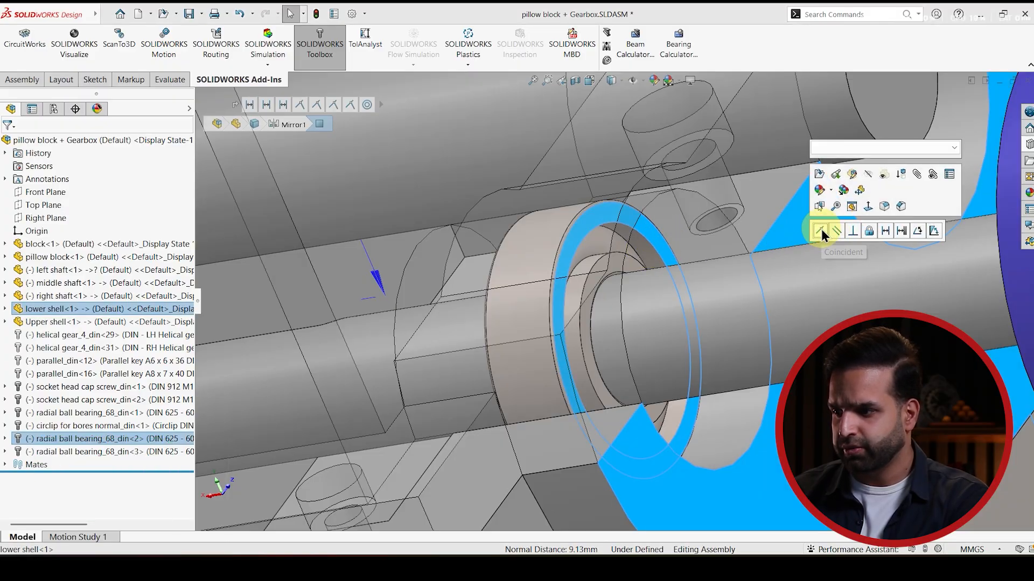
pyautogui.click(886, 230)
pyautogui.write('9')
pyautogui.press('Return')
pyautogui.click(969, 232)
pyautogui.scroll(5, 570, 339)
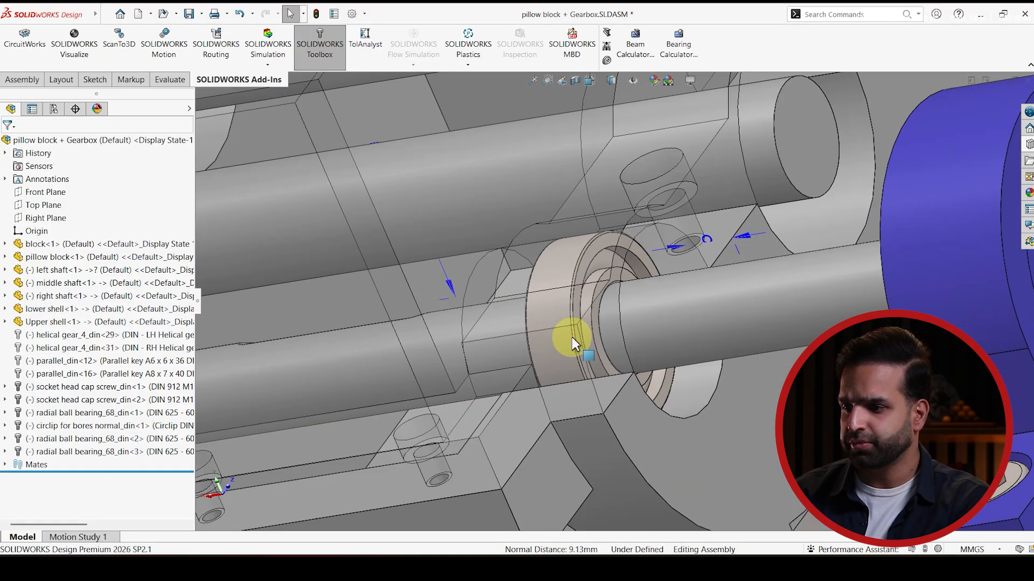
# Add a 9 mm distance mate between the far bearing's outer race face and the adjacent lower shell face
pyautogui.scroll(-6, 469, 328)
pyautogui.keyDown('ctrl'); pyautogui.click(499, 294); pyautogui.keyUp('ctrl')
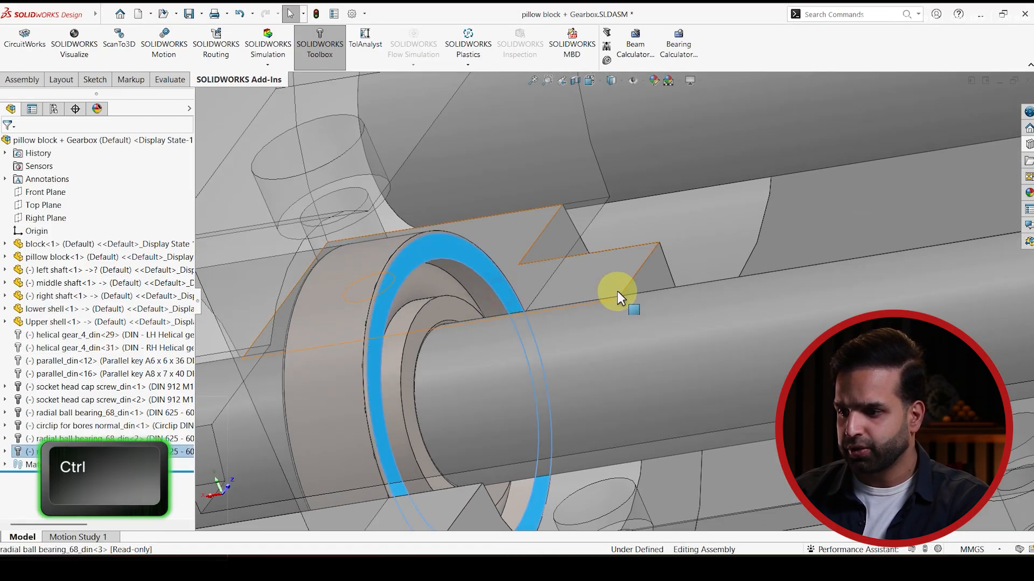
pyautogui.keyDown('ctrl'); pyautogui.click(655, 282); pyautogui.keyUp('ctrl')
pyautogui.click(755, 273)
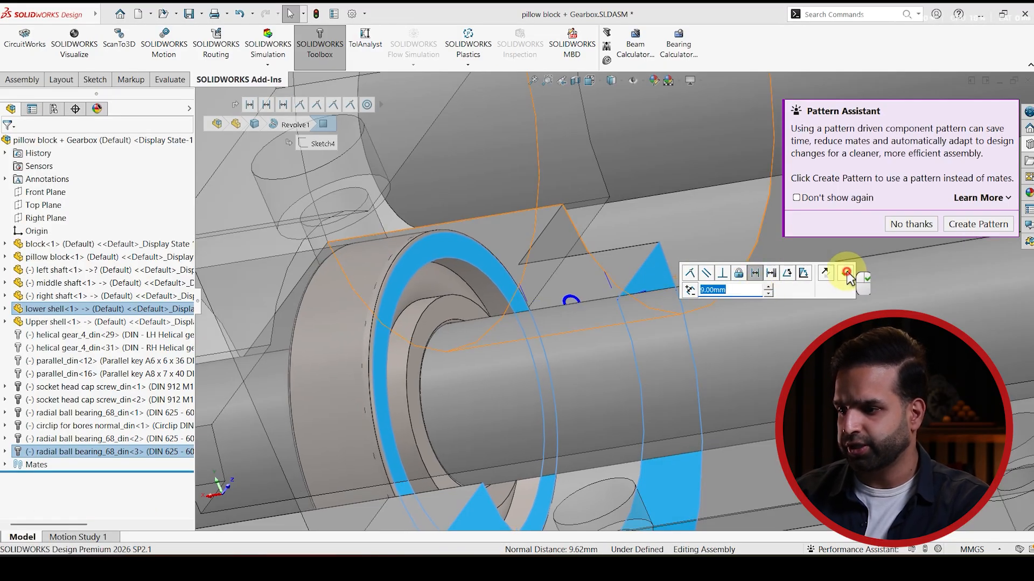
pyautogui.click(845, 273)
pyautogui.scroll(8, 766, 286)
pyautogui.moveTo(737, 317); pyautogui.dragTo(538, 312, button='middle')
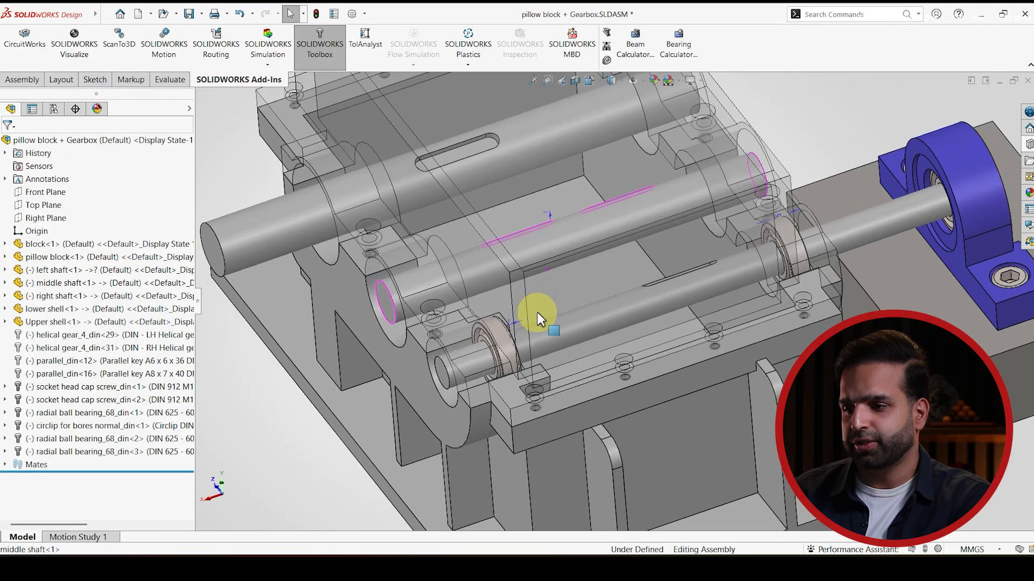
# Insert a DIN radial contact ball bearing, size 6004, on the end of the middle shaft farthest from the pillow block
pyautogui.scroll(-3, 420, 291)
pyautogui.scroll(-3, 377, 289)
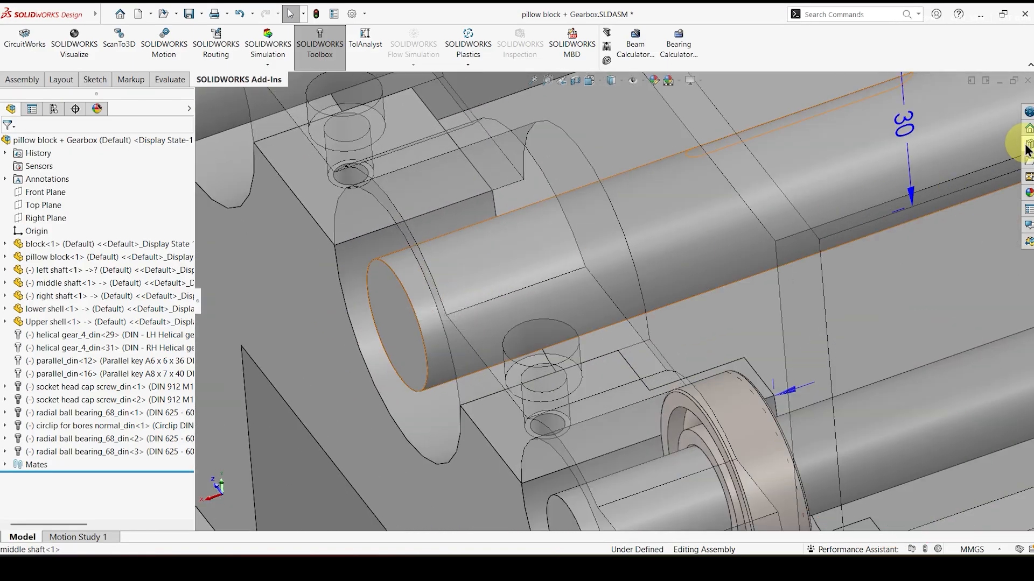
pyautogui.click(1029, 145)
pyautogui.click(825, 95)
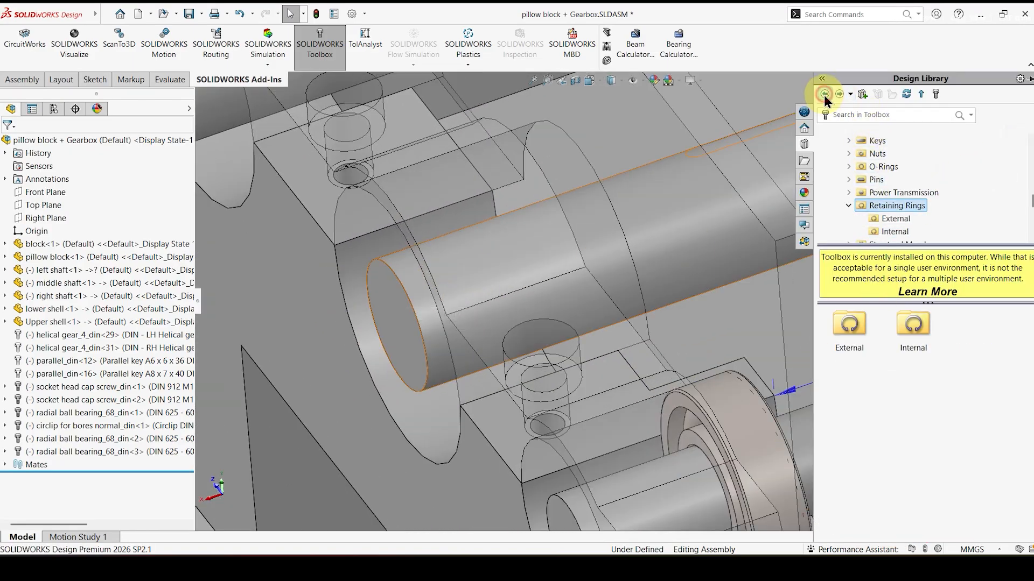
pyautogui.click(824, 95)
pyautogui.doubleClick(848, 328)
pyautogui.doubleClick(848, 325)
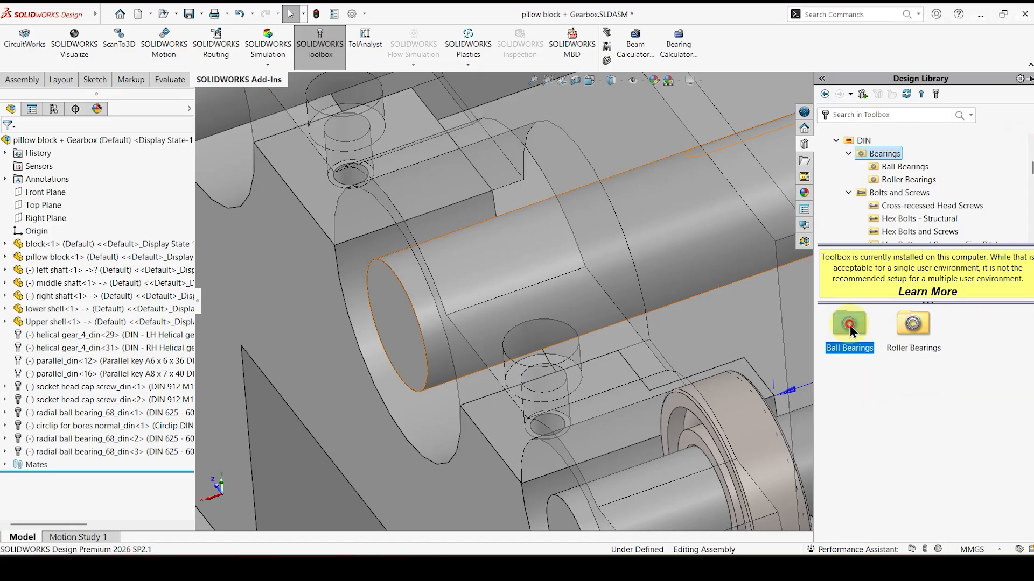
pyautogui.moveTo(919, 332); pyautogui.dragTo(488, 362)
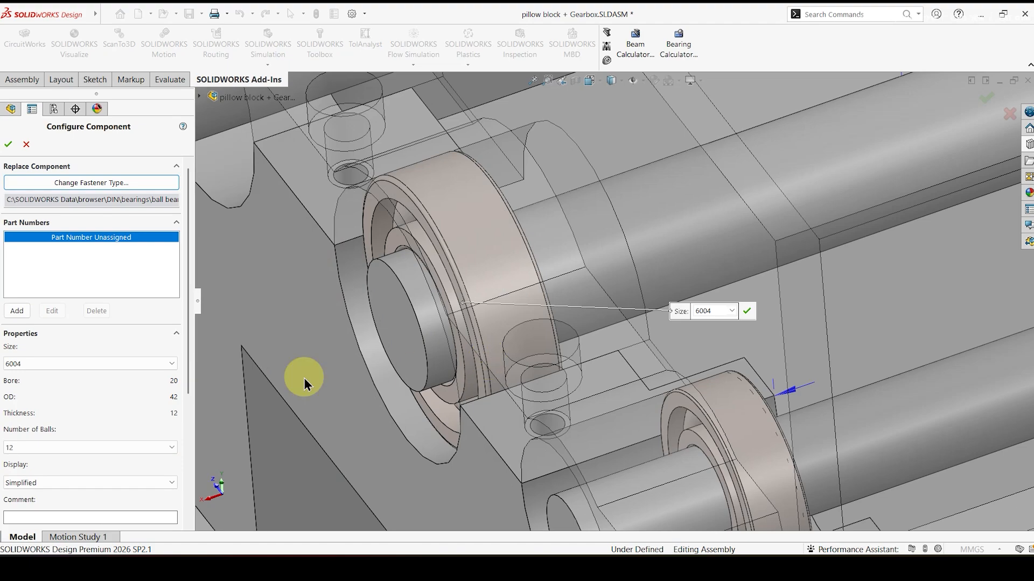
pyautogui.scroll(-1, 186, 379)
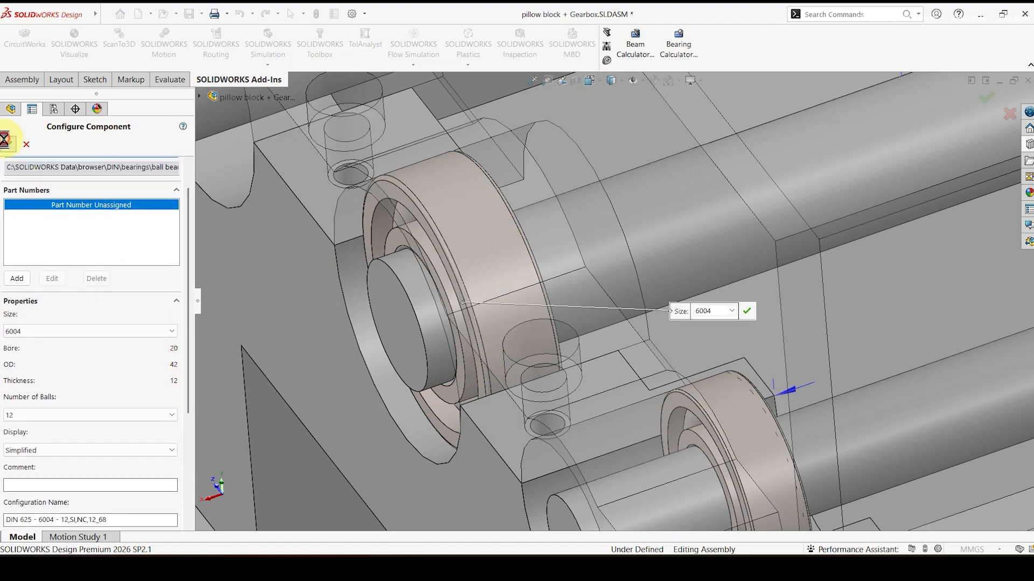
pyautogui.scroll(7, 545, 300)
pyautogui.scroll(-1, 631, 146)
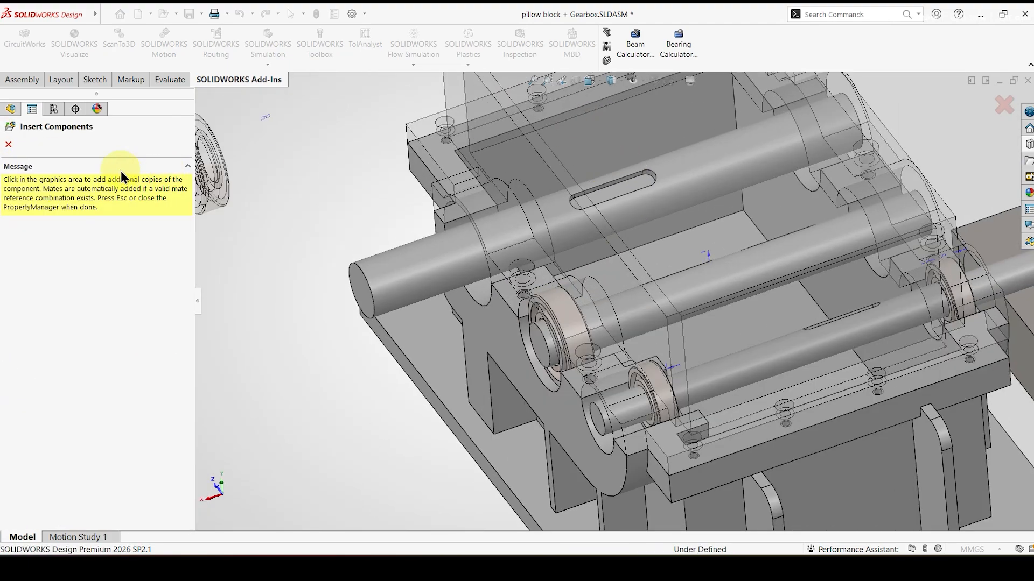
pyautogui.click(10, 155)
# Insert a DIN radial contact ball bearing, size 6005, on the right shaft in the gearbox seat beside the newly placed middle-shaft bearing
pyautogui.scroll(-5, 486, 180)
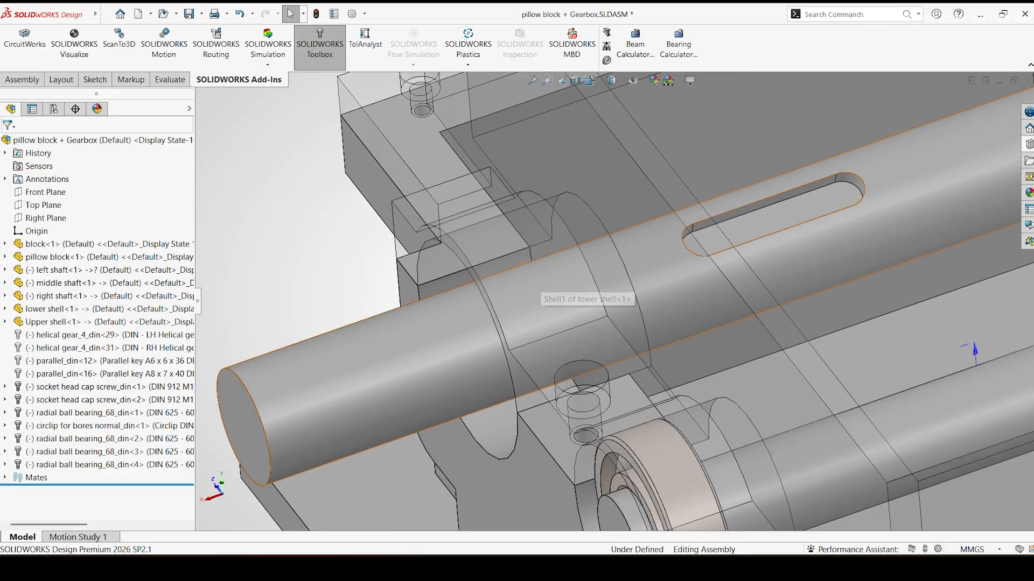
pyautogui.click(1028, 145)
pyautogui.moveTo(916, 327); pyautogui.dragTo(511, 326)
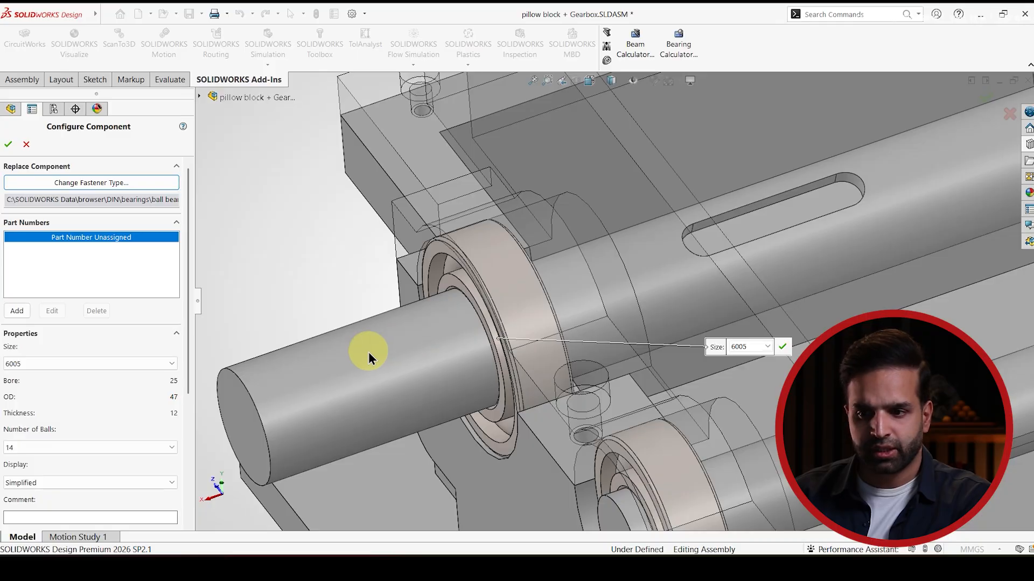
pyautogui.click(8, 144)
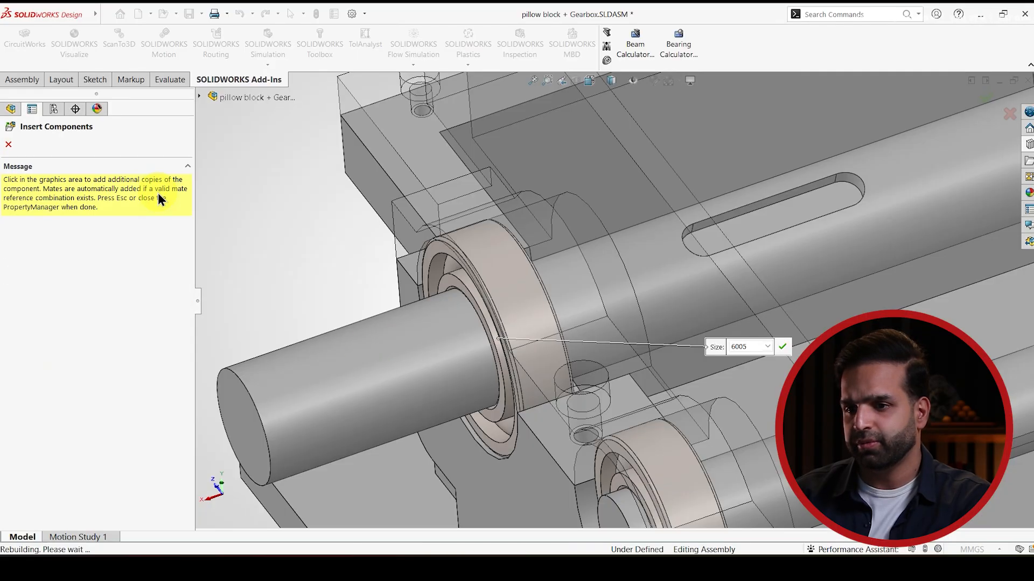
pyautogui.click(8, 145)
# Mirror the right-shaft and middle-shaft bearings about the lower shell's Right Plane
pyautogui.scroll(6, 856, 312)
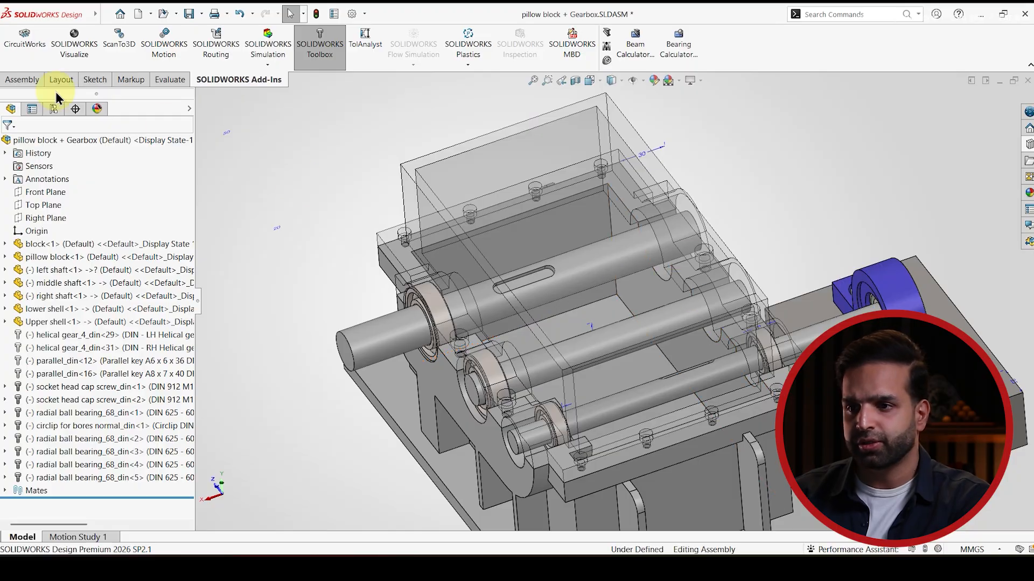
pyautogui.click(22, 79)
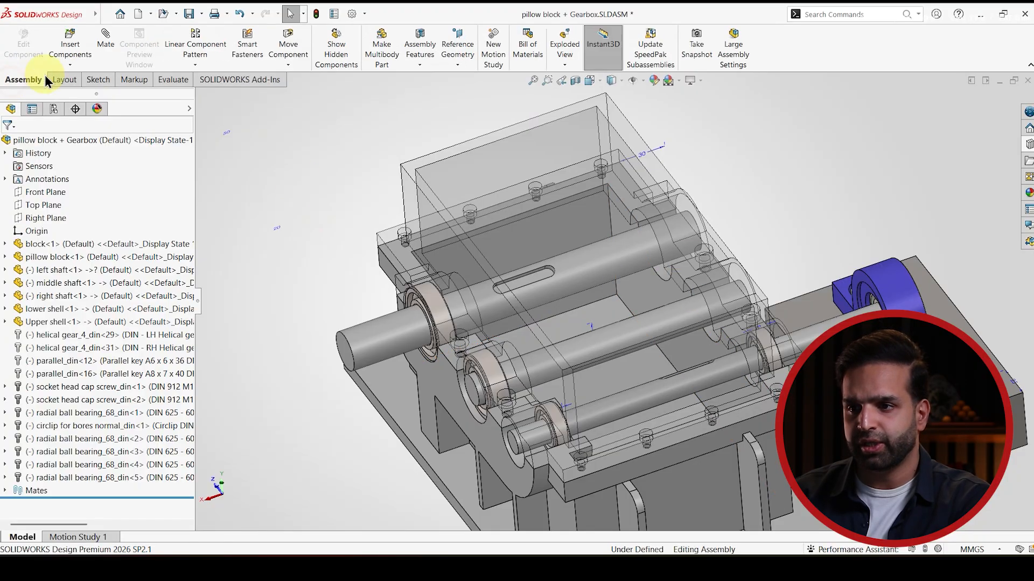
pyautogui.click(192, 66)
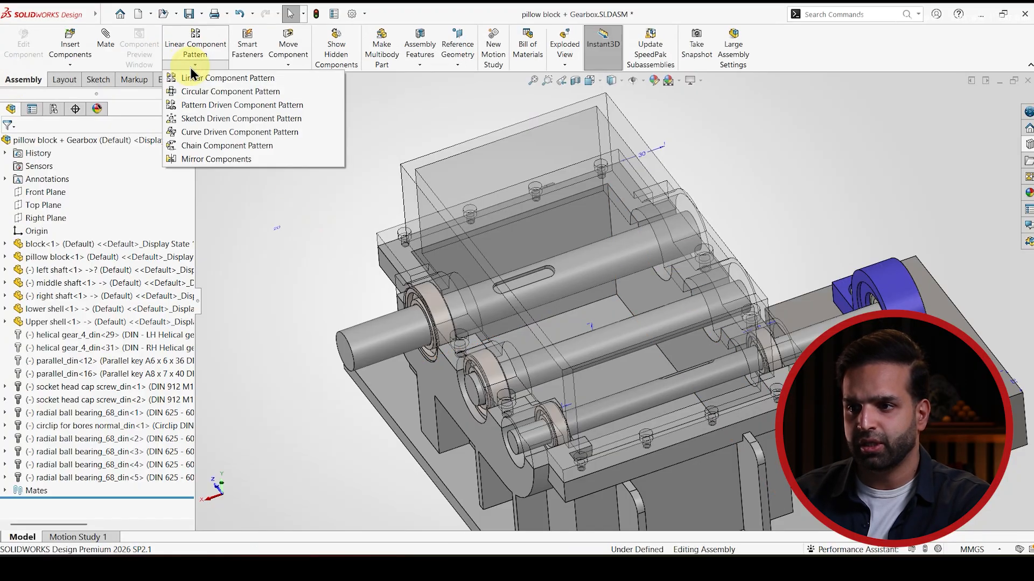
pyautogui.click(206, 160)
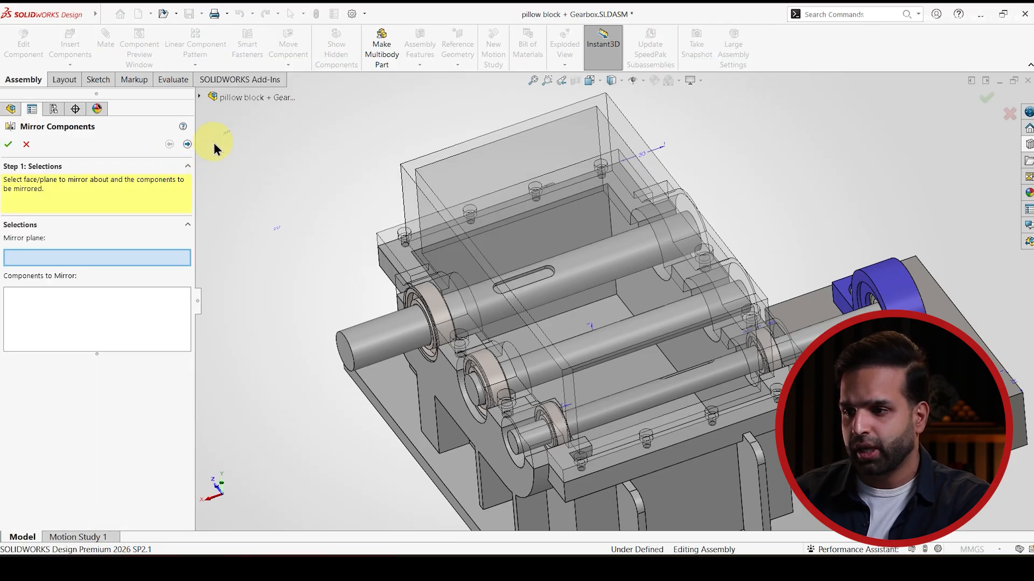
pyautogui.click(200, 96)
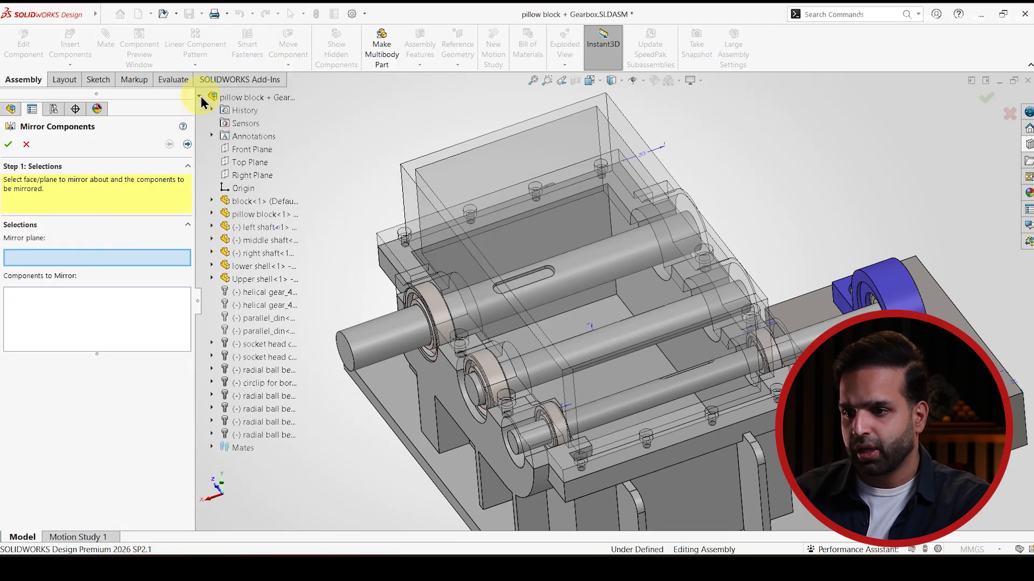
pyautogui.click(211, 266)
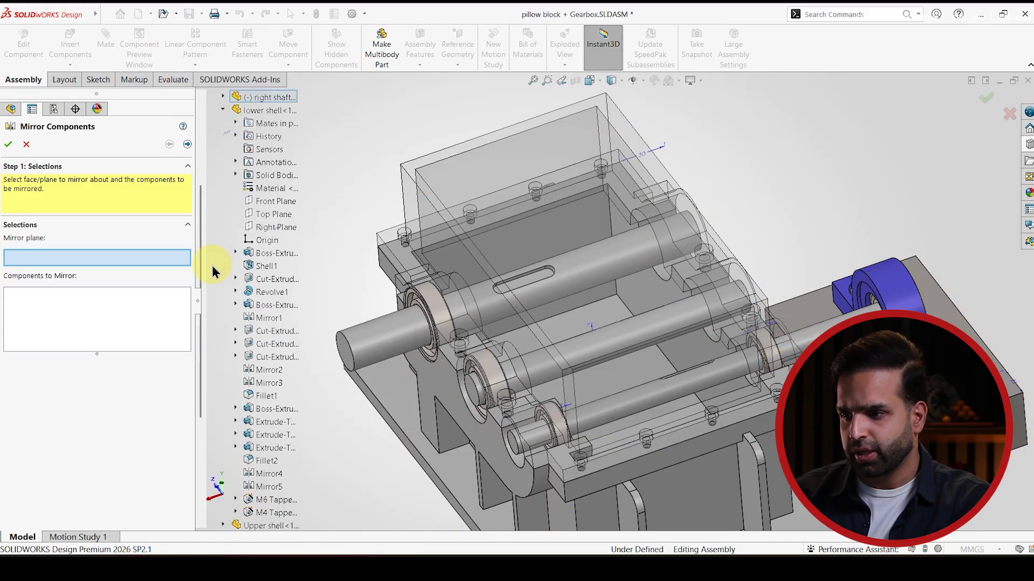
pyautogui.click(259, 230)
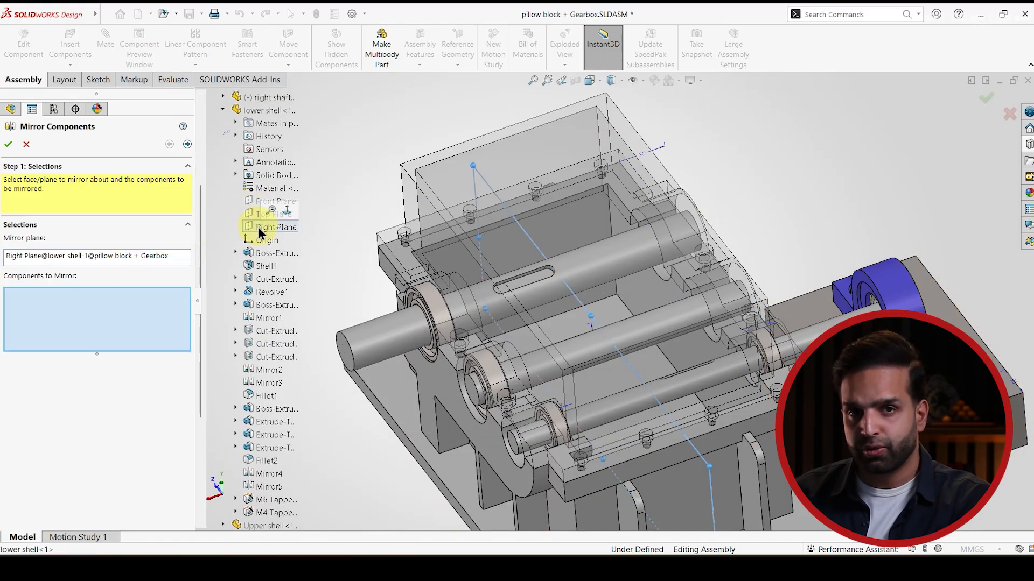
pyautogui.click(429, 295)
pyautogui.click(486, 375)
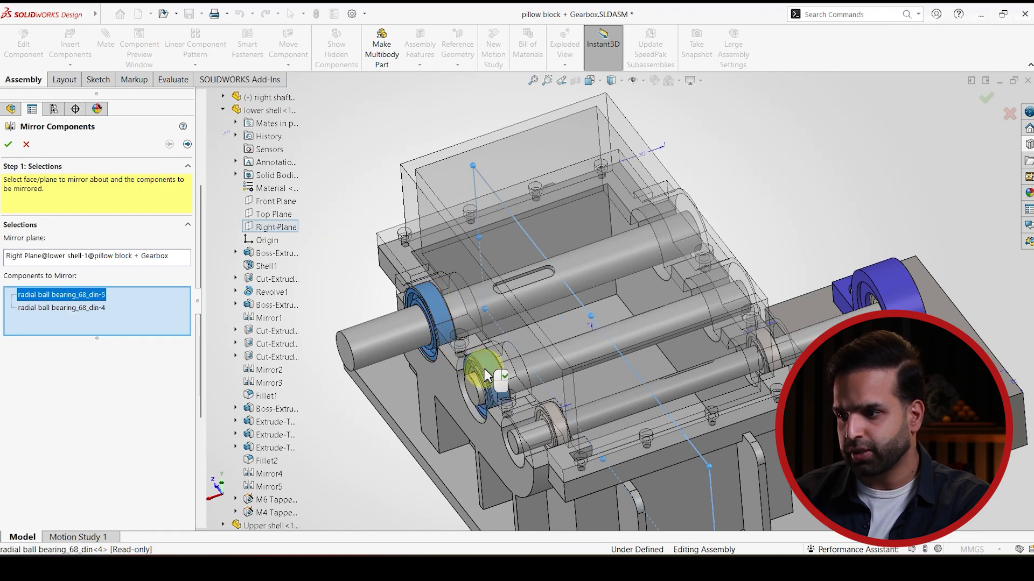
pyautogui.press('Return')
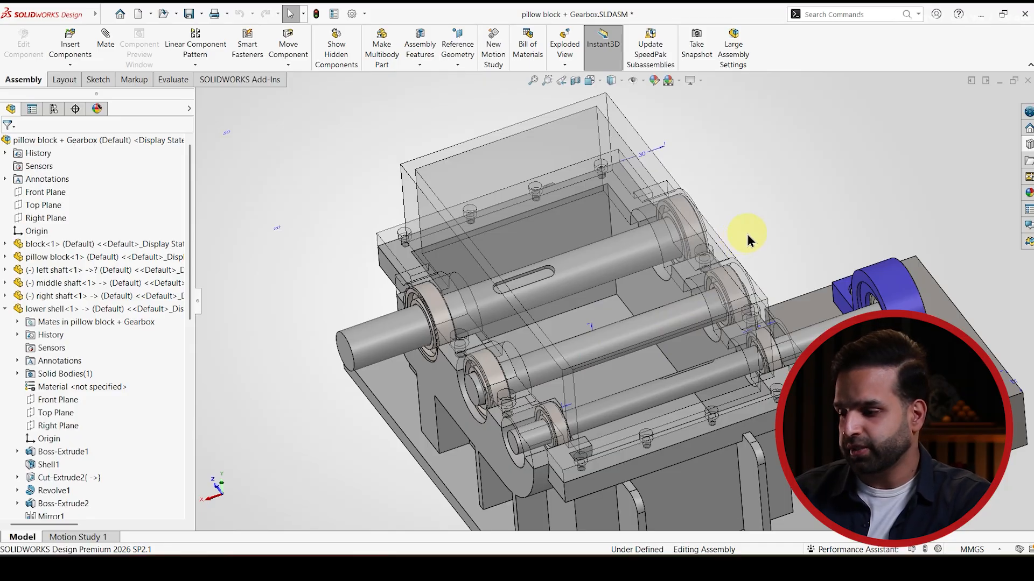
# Hide the upper shell and place a DIN helical gear from the Toolbox on the left shaft at its keyway
pyautogui.rightClick(571, 134)
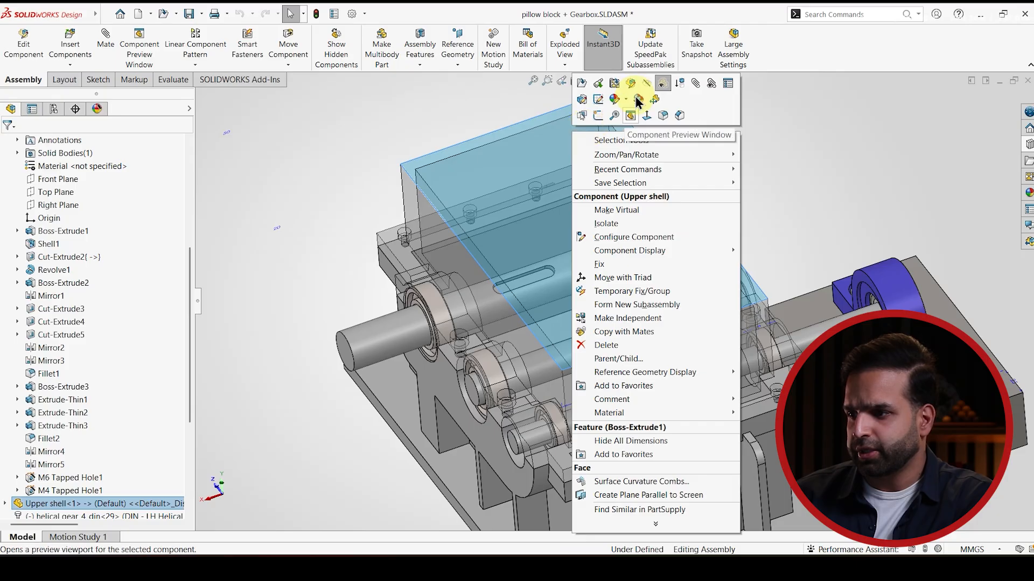
pyautogui.click(644, 85)
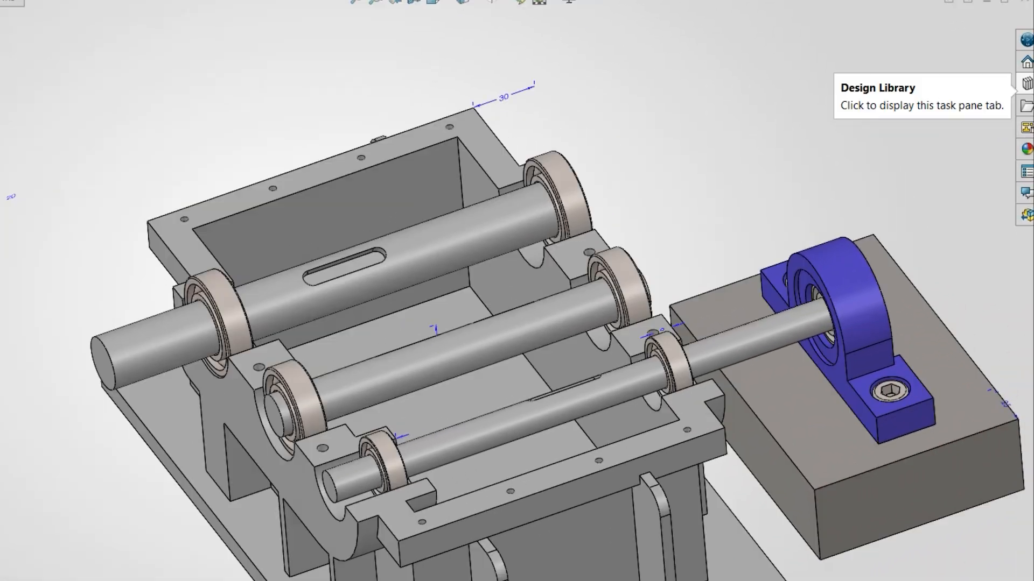
pyautogui.click(1028, 144)
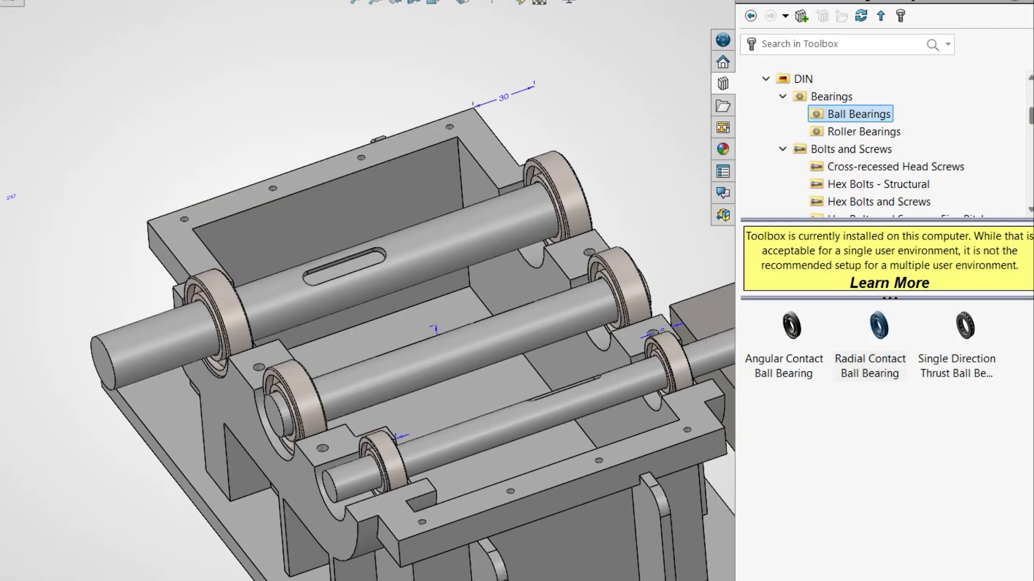
pyautogui.click(751, 16)
pyautogui.click(751, 15)
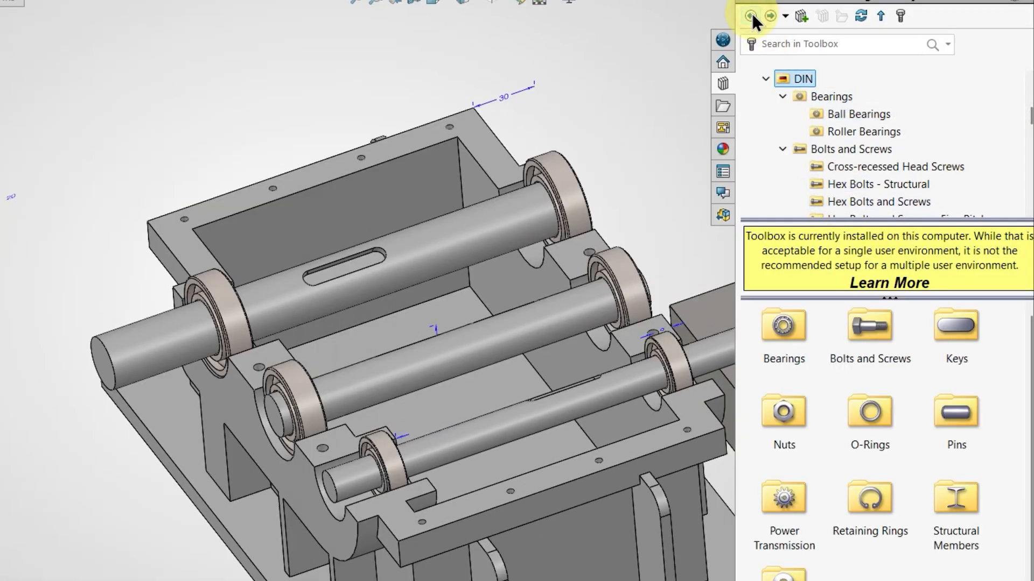
pyautogui.doubleClick(777, 489)
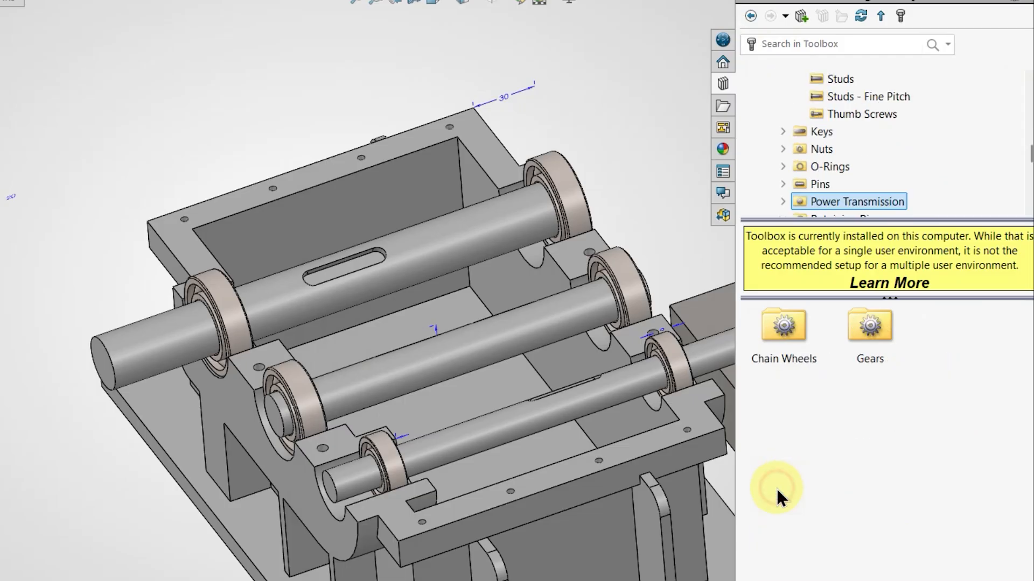
pyautogui.doubleClick(869, 350)
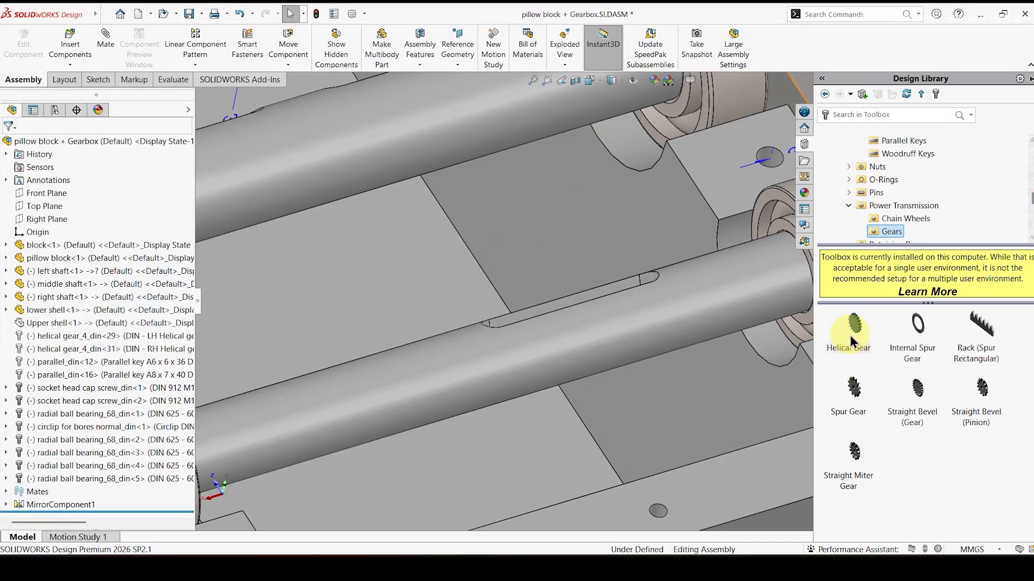
pyautogui.moveTo(849, 331); pyautogui.dragTo(591, 323)
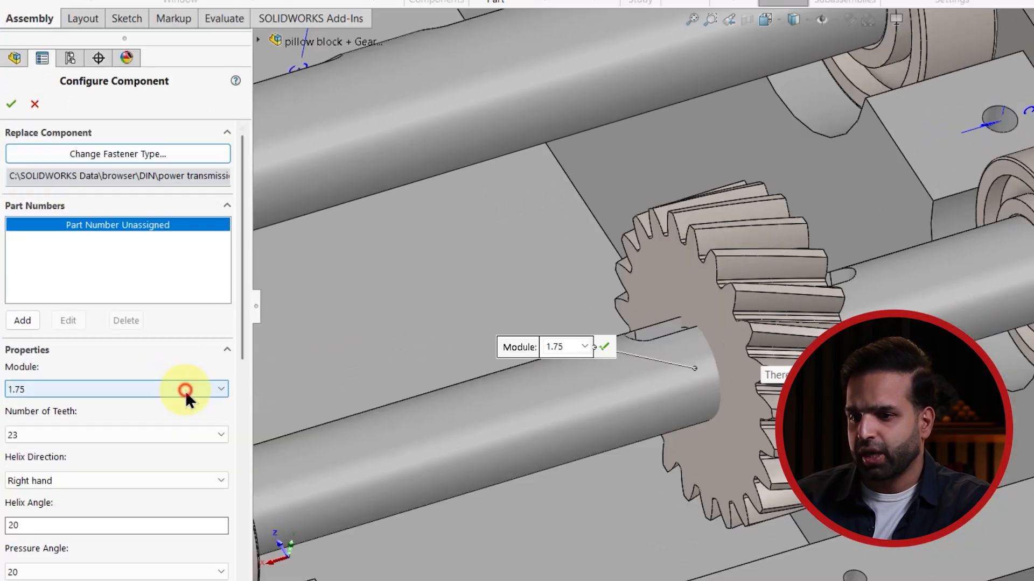
# Configure the helical gear with module 1, 31 teeth, left-hand helix direction and a helix angle of 10
pyautogui.click(143, 365)
pyautogui.scroll(5, 98, 192)
pyautogui.click(34, 35)
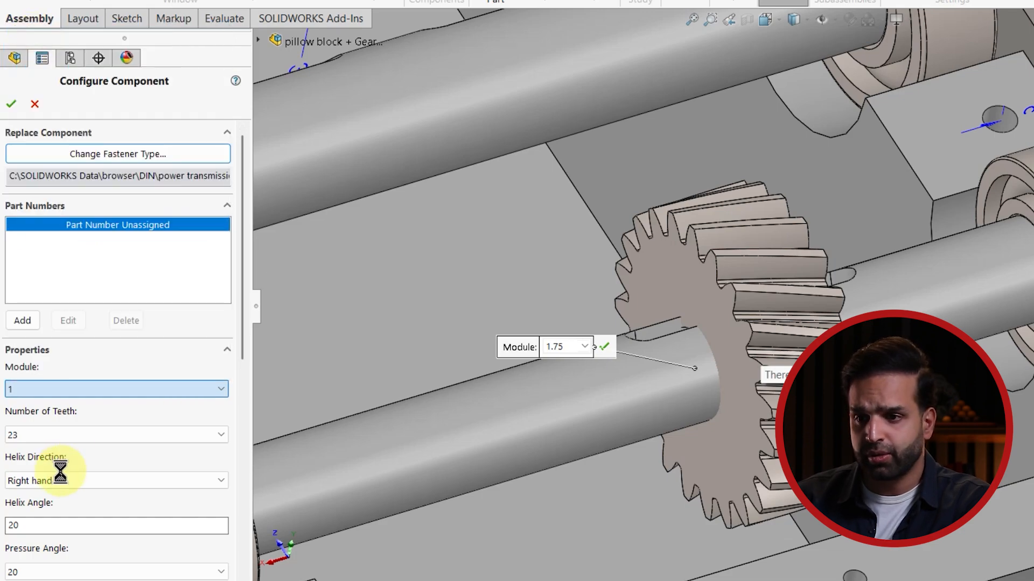
pyautogui.click(66, 435)
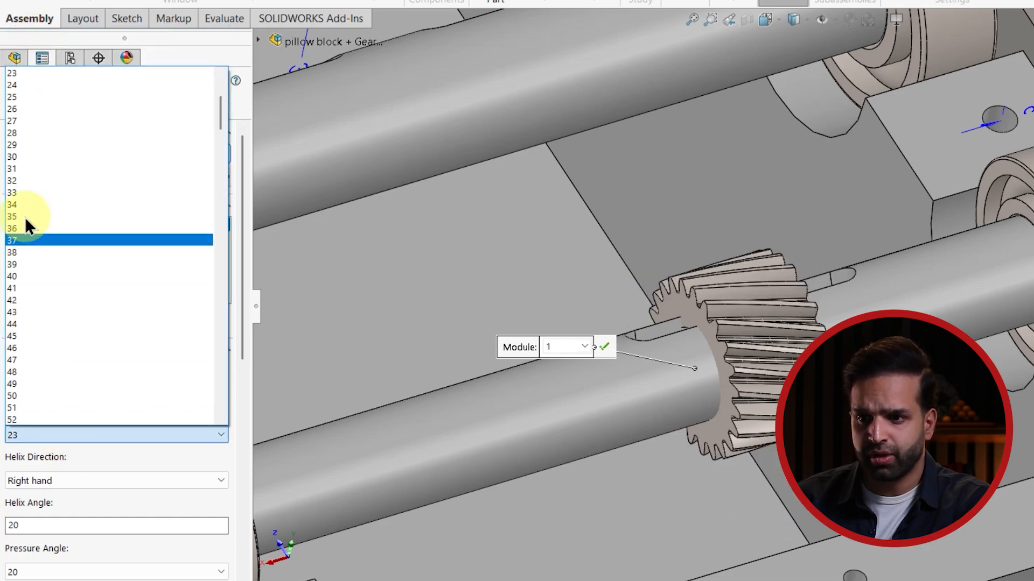
pyautogui.click(23, 169)
pyautogui.click(92, 478)
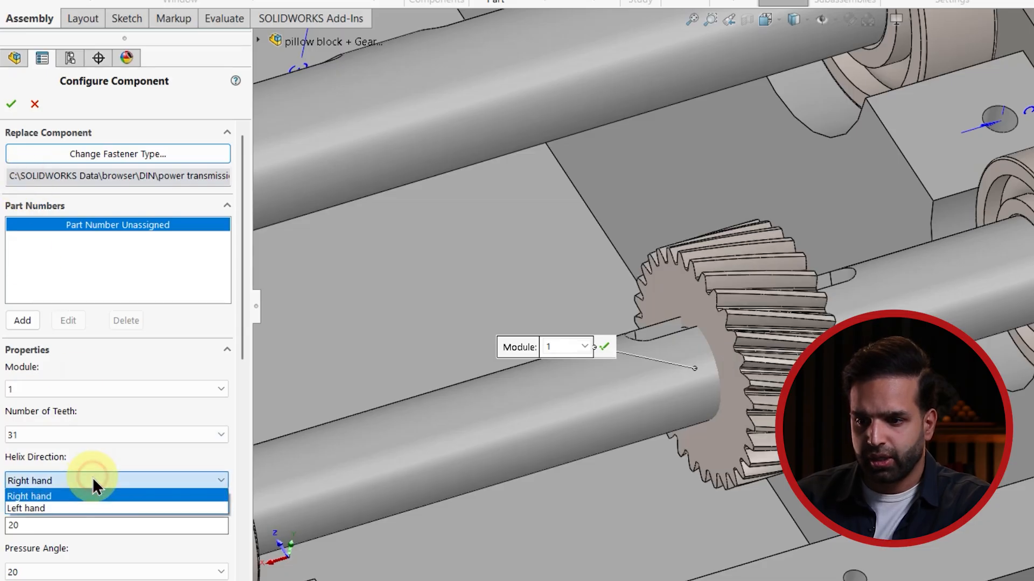
pyautogui.click(95, 508)
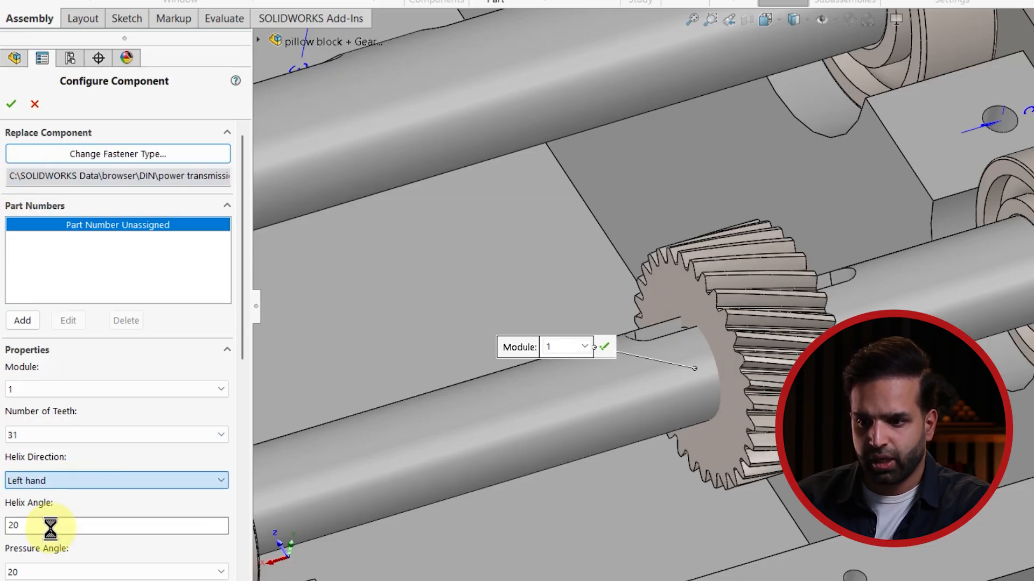
pyautogui.click(49, 526)
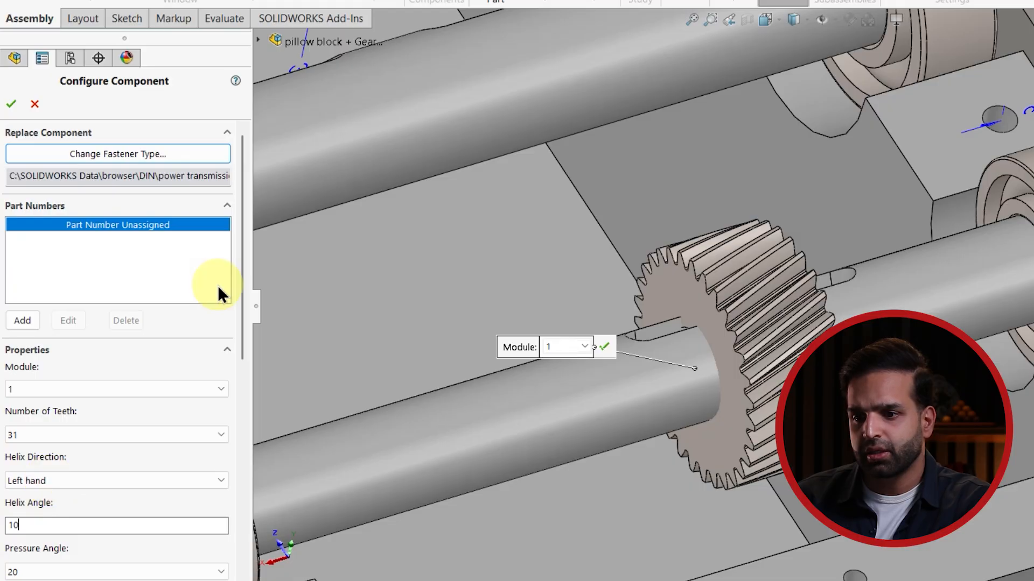
# Set the gear's face width to 30, nominal shaft diameter to 15 and keyway to Square(1), and accept the configuration
pyautogui.scroll(-5, 246, 304)
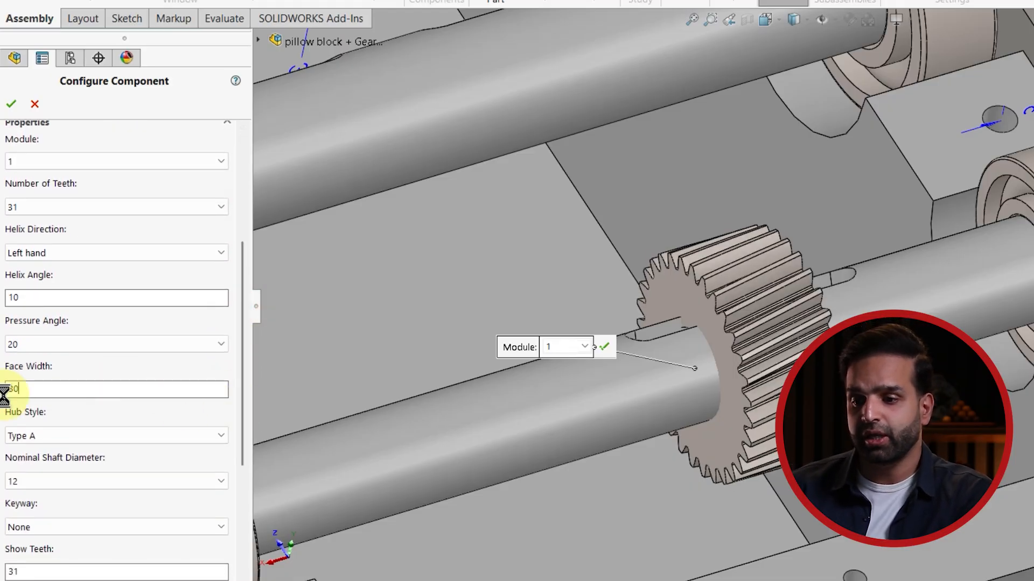
pyautogui.click(137, 478)
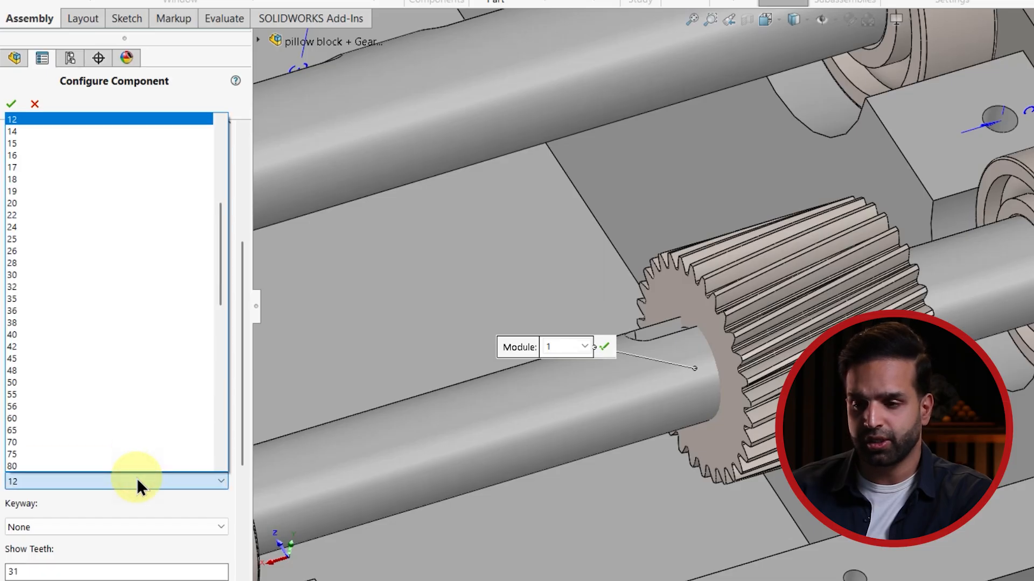
pyautogui.click(46, 141)
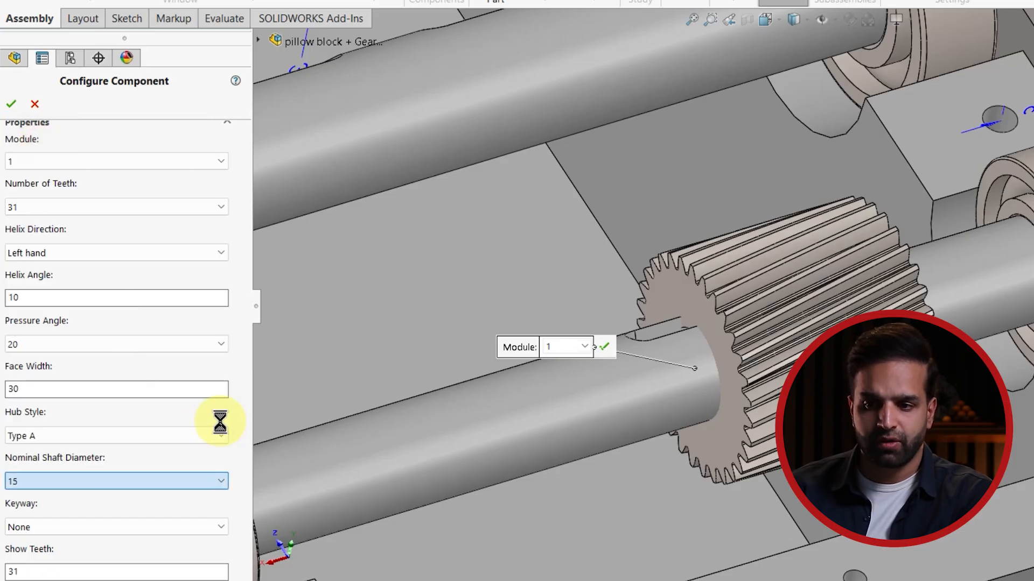
pyautogui.click(115, 525)
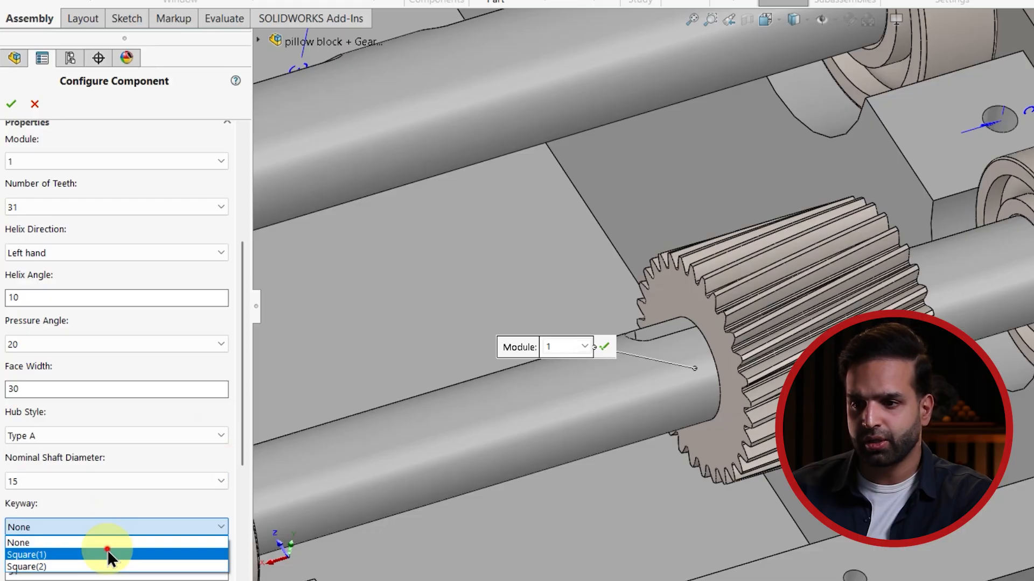
pyautogui.click(108, 555)
pyautogui.click(12, 104)
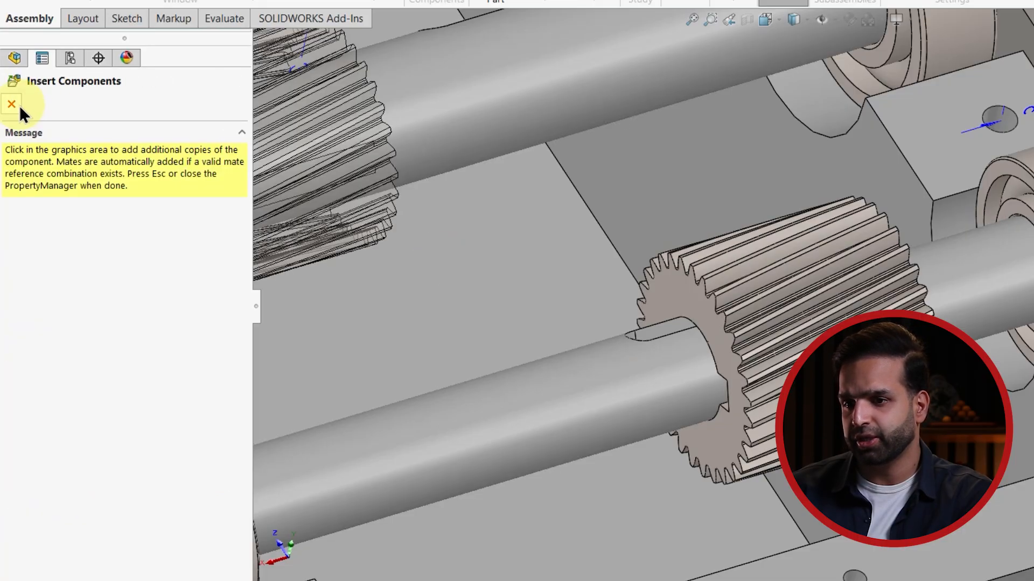
# Add a 48 mm distance mate between the left-shaft helical gear's end face and the lower shell's face beside the bearing
pyautogui.click(15, 102)
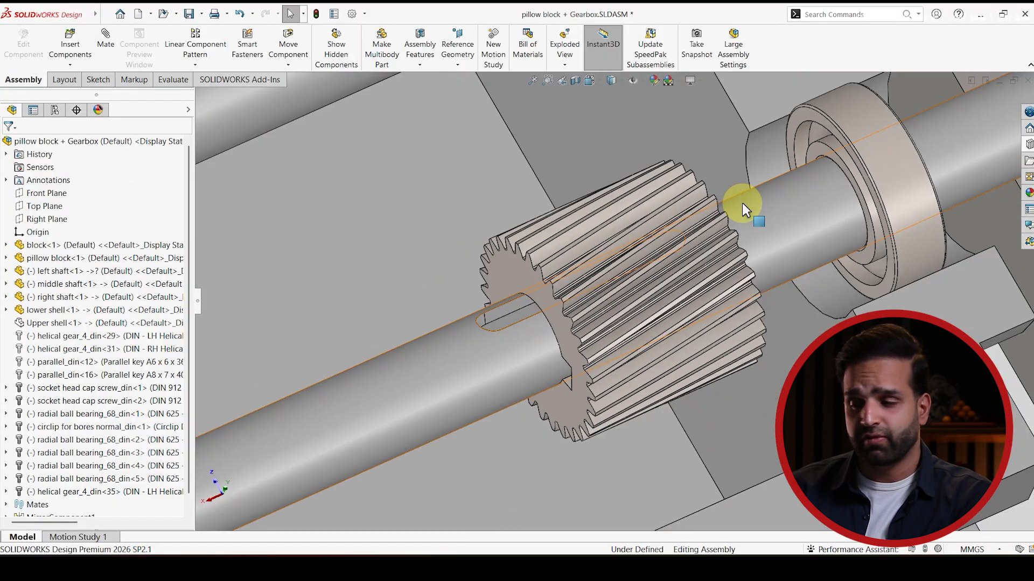
pyautogui.moveTo(743, 203); pyautogui.dragTo(676, 240, button='middle')
pyautogui.scroll(4, 676, 240)
pyautogui.scroll(-4, 778, 210)
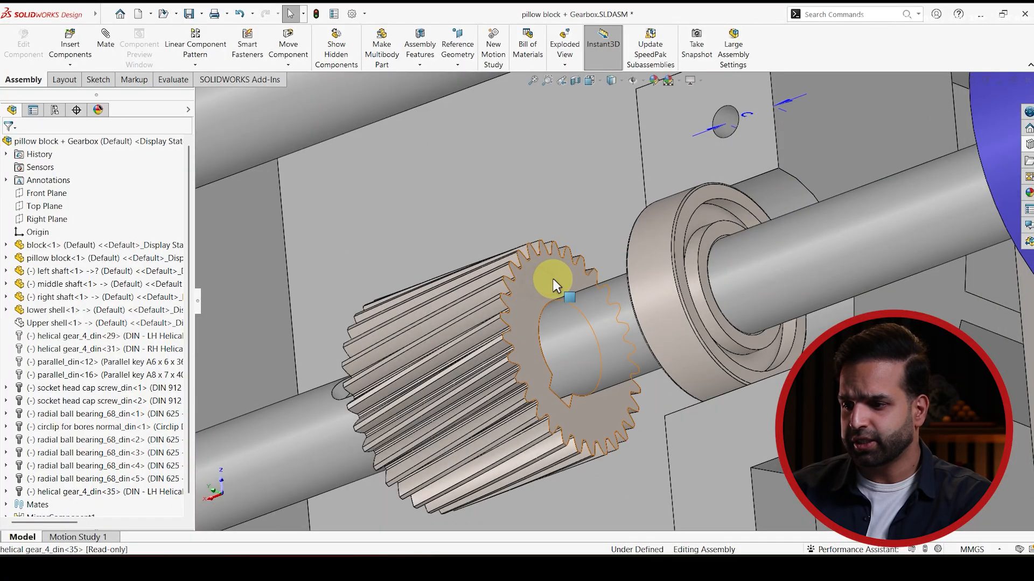
pyautogui.keyDown('ctrl'); pyautogui.click(543, 280); pyautogui.keyUp('ctrl')
pyautogui.keyDown('ctrl'); pyautogui.click(810, 159); pyautogui.keyUp('ctrl')
pyautogui.click(909, 156)
pyautogui.write('4')
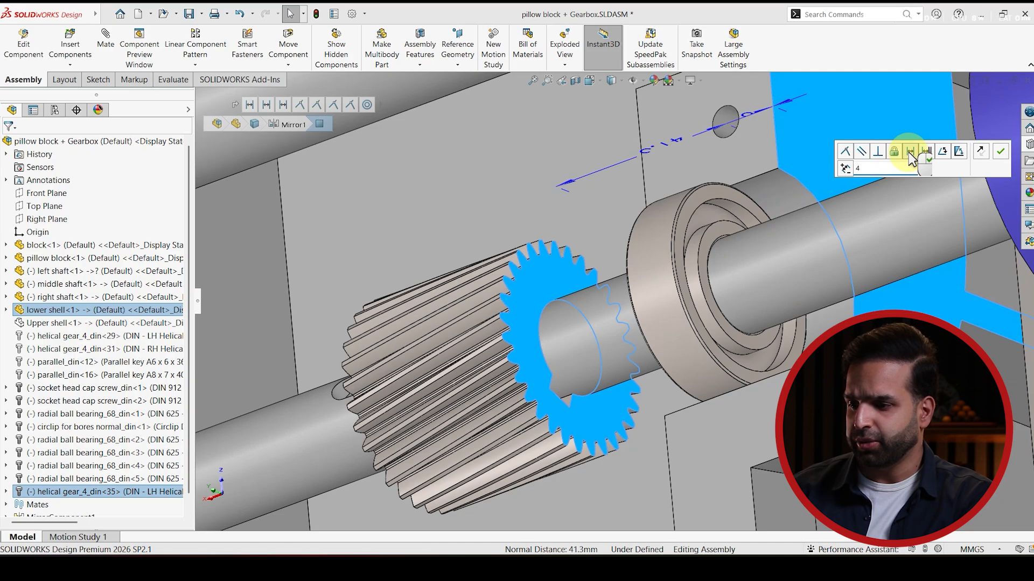
pyautogui.write('8')
pyautogui.press('Return')
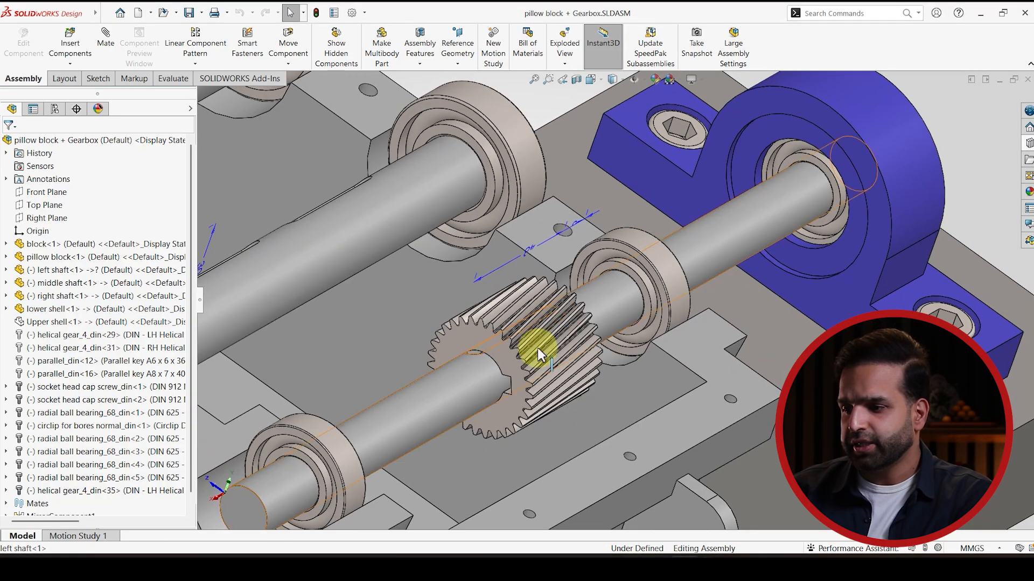
# Open the DIN parallel keys in the Toolbox library for the left-shaft gear's keyway
pyautogui.scroll(-5, 537, 347)
pyautogui.scroll(-3, 535, 318)
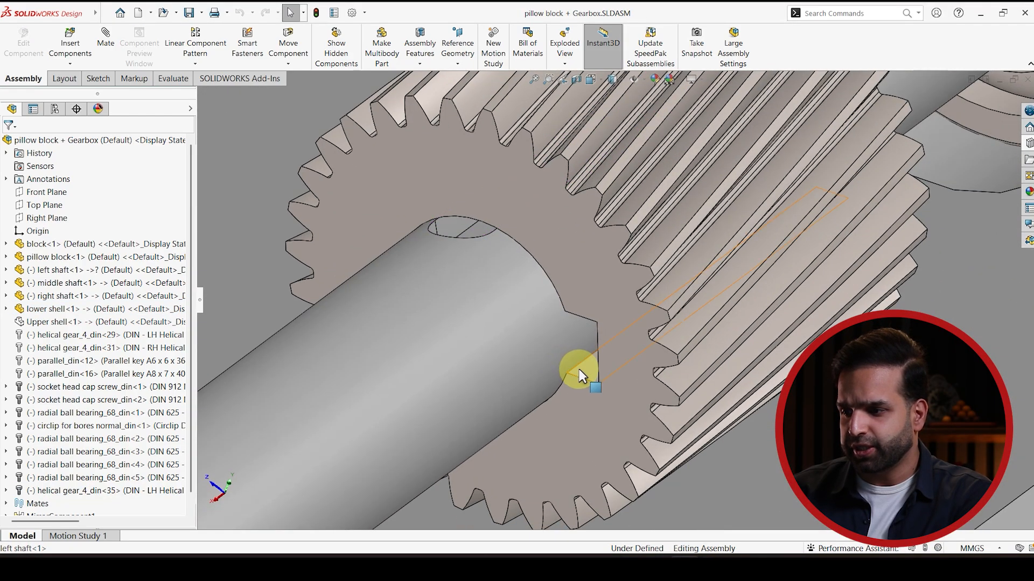
pyautogui.click(486, 264)
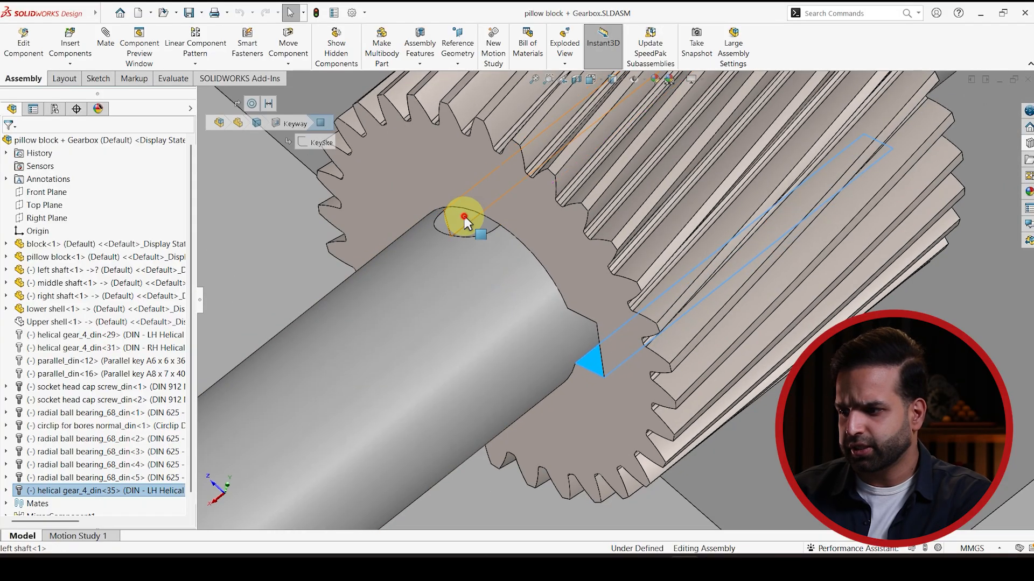
pyautogui.scroll(3, 580, 261)
pyautogui.click(580, 261)
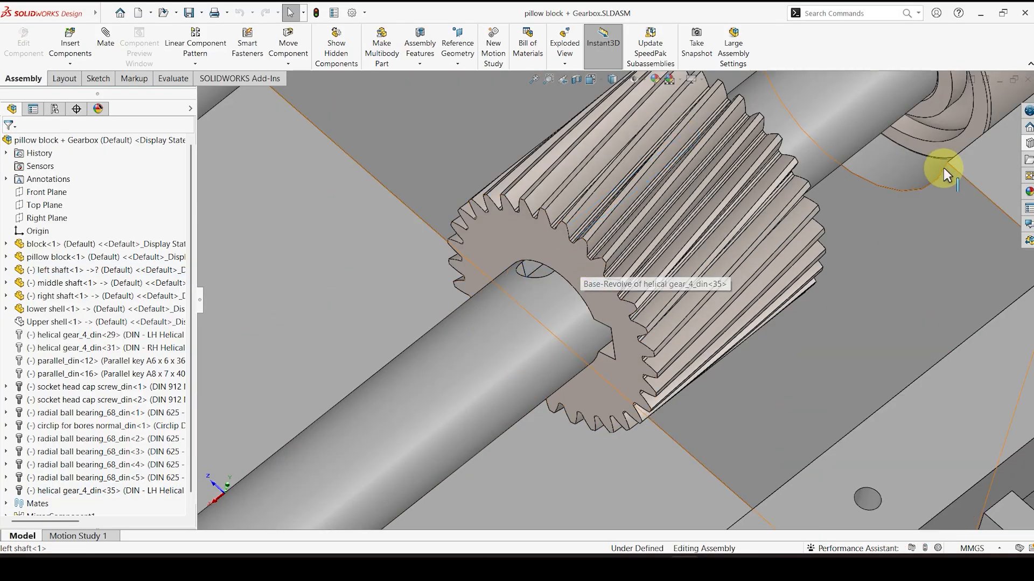
pyautogui.click(1027, 144)
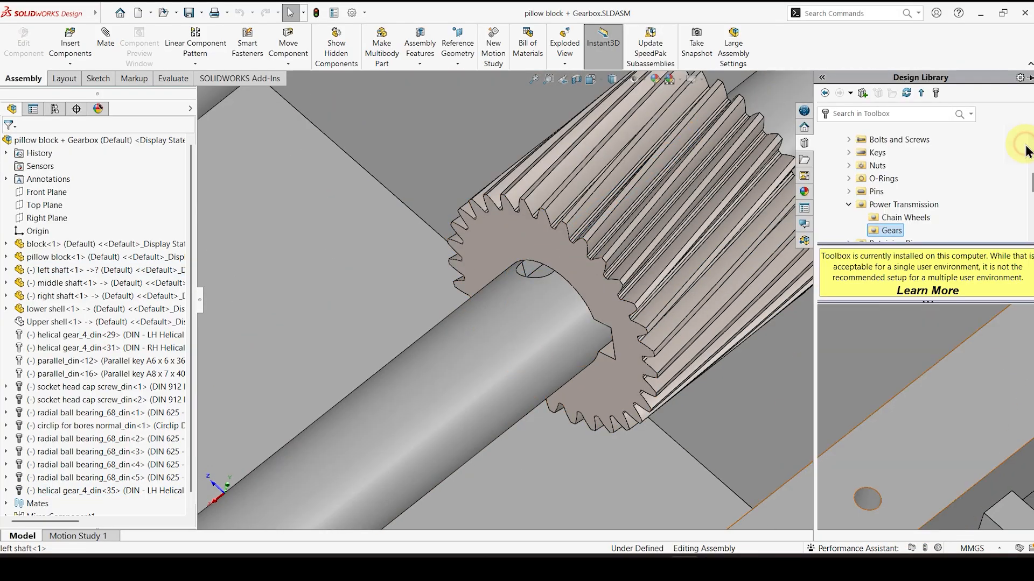
pyautogui.click(824, 93)
pyautogui.click(824, 92)
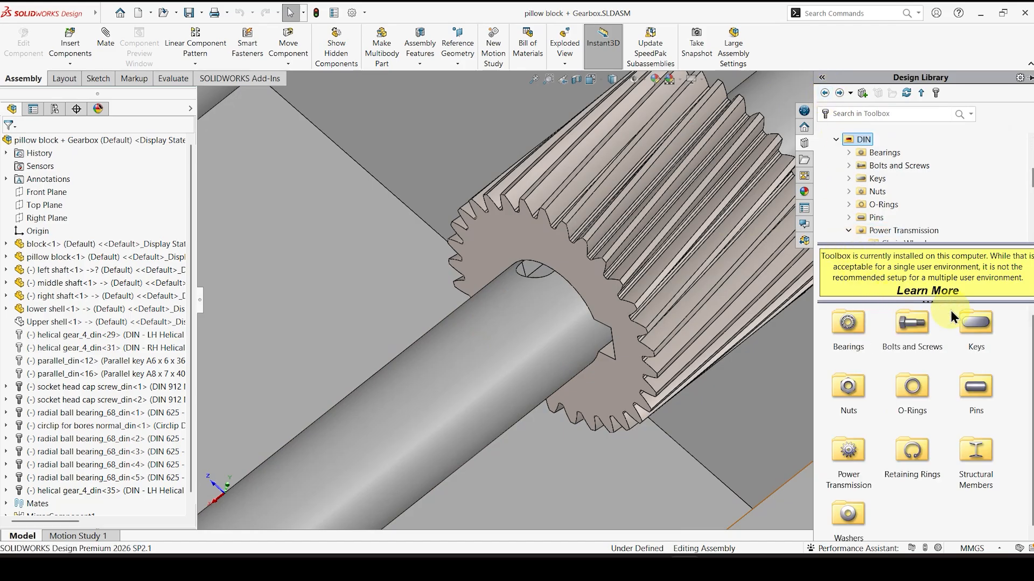
pyautogui.doubleClick(976, 323)
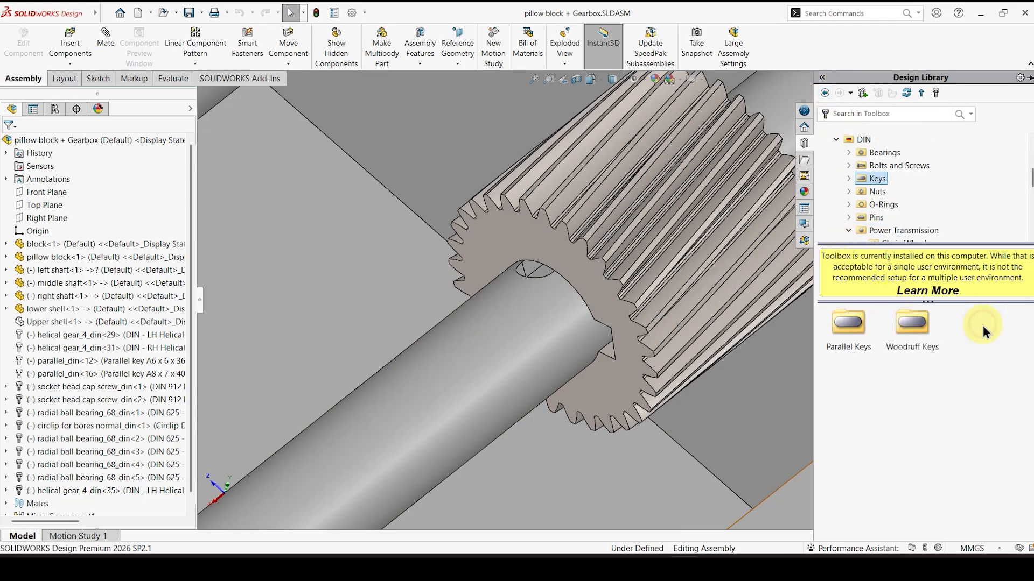
pyautogui.doubleClick(848, 335)
# Place a Parallel Key DIN 6885 on the left shaft beside the gear, with shaft diameter 12mm - 17mm and length 36
pyautogui.moveTo(854, 323); pyautogui.dragTo(580, 286)
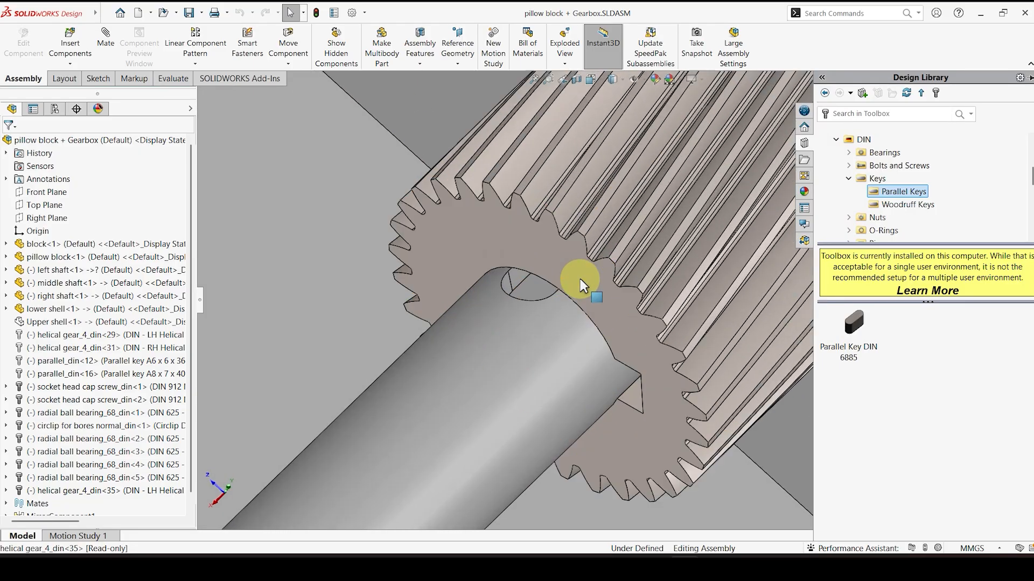
pyautogui.scroll(-1, 580, 280)
pyautogui.moveTo(812, 328); pyautogui.dragTo(531, 296)
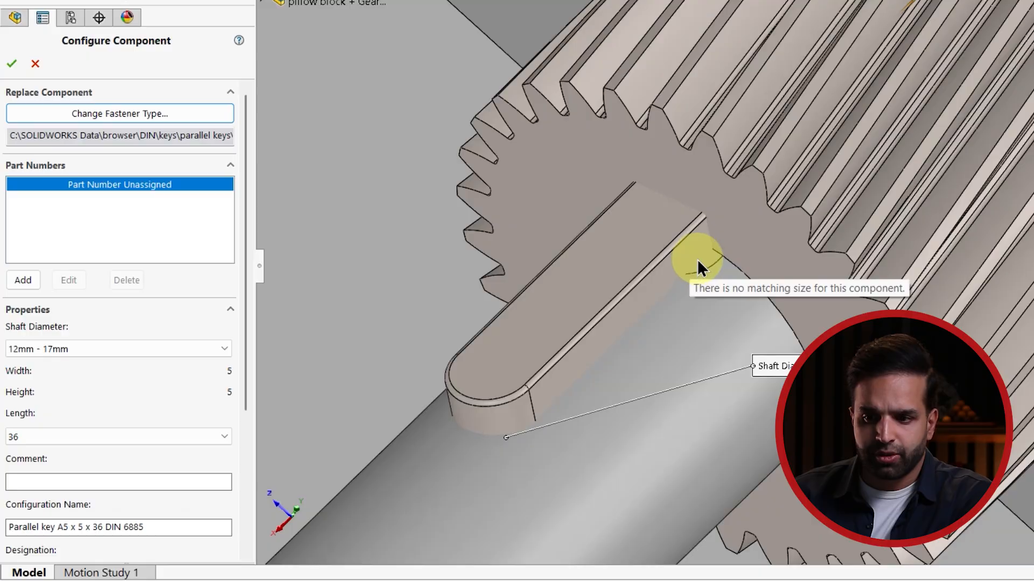
pyautogui.click(46, 345)
pyautogui.click(48, 344)
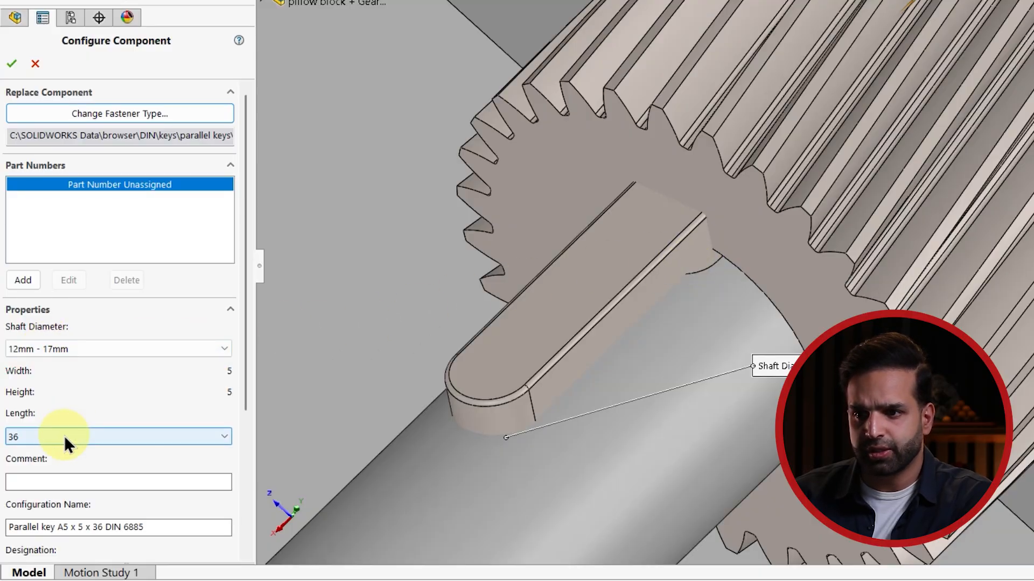
pyautogui.click(12, 64)
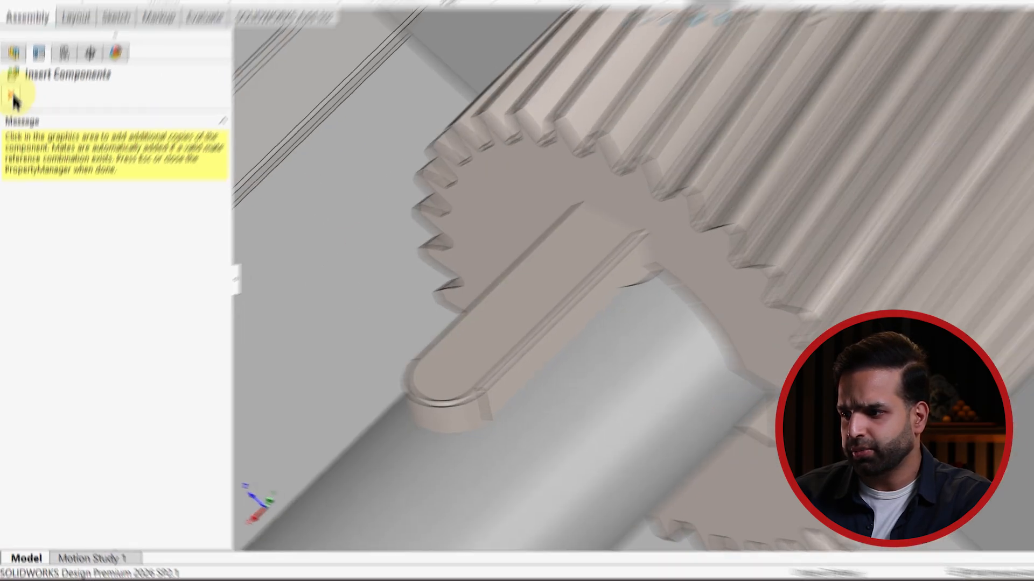
pyautogui.click(12, 63)
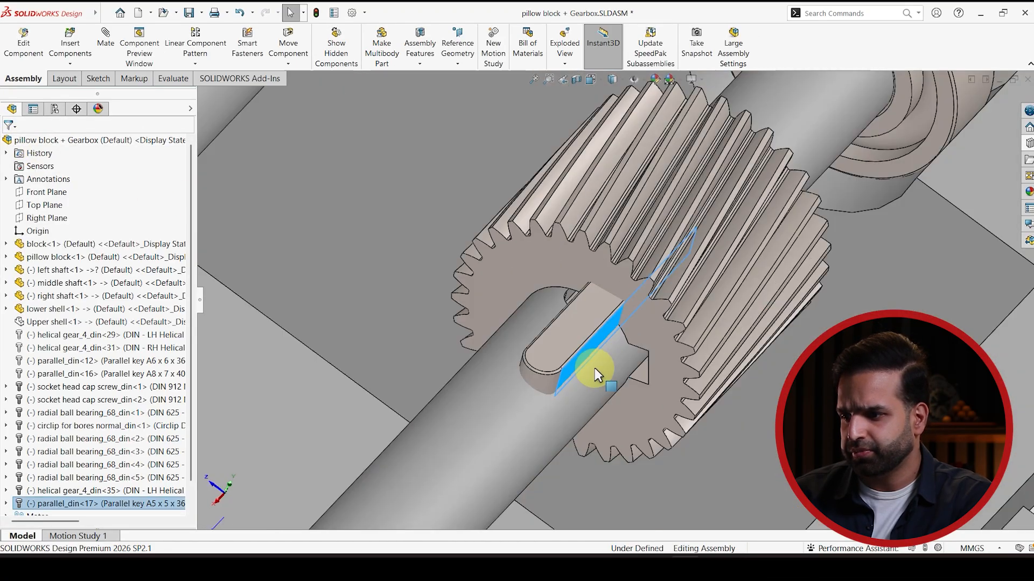
# Mate the parallel key's flat side face coincident with the side face of the helical gear's keyway
pyautogui.moveTo(594, 369); pyautogui.dragTo(599, 361)
pyautogui.moveTo(605, 341); pyautogui.dragTo(633, 342, button='middle')
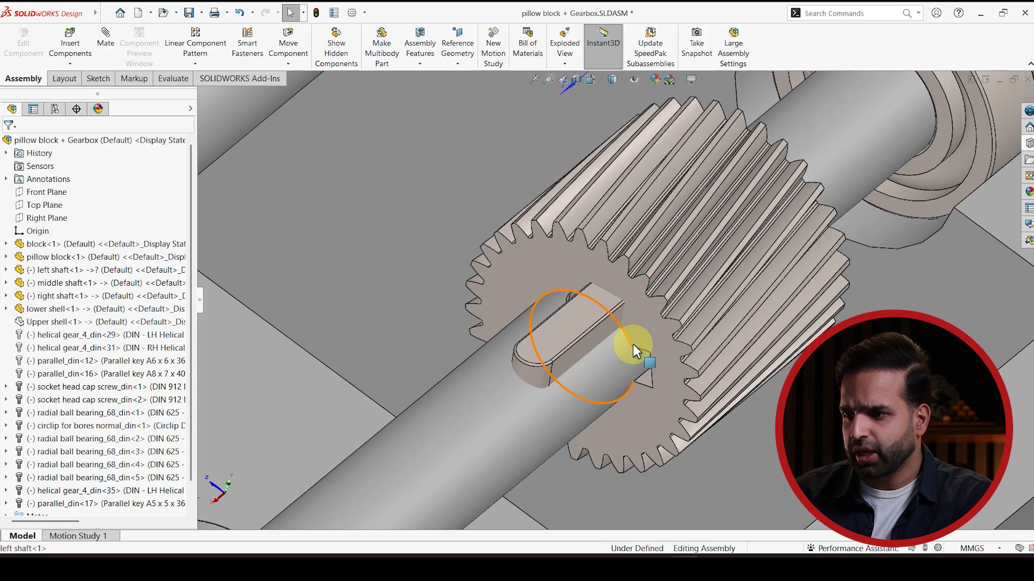
pyautogui.scroll(-3, 619, 333)
pyautogui.click(604, 327)
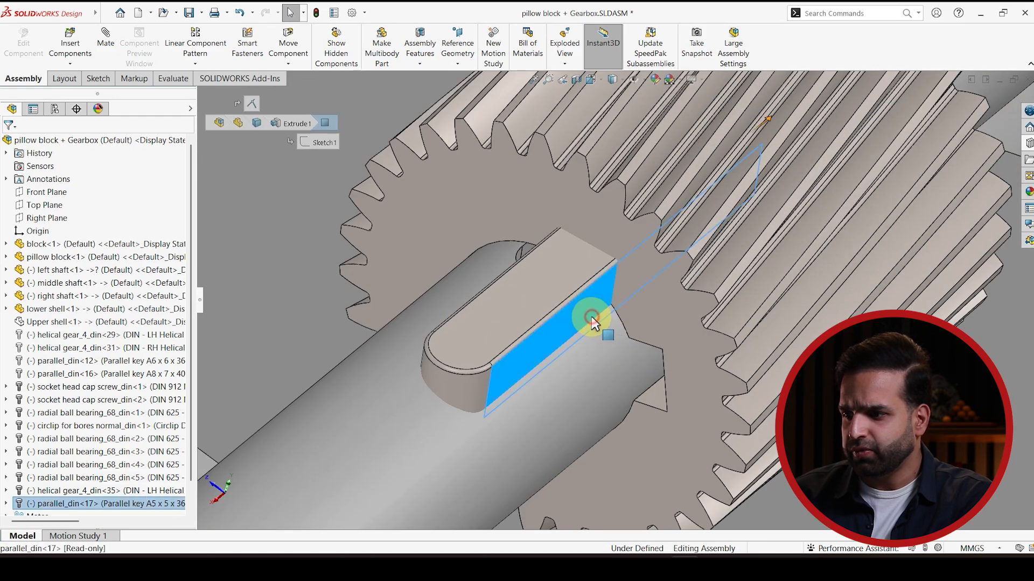
pyautogui.keyDown('ctrl'); pyautogui.click(655, 393); pyautogui.keyUp('ctrl')
pyautogui.click(689, 387)
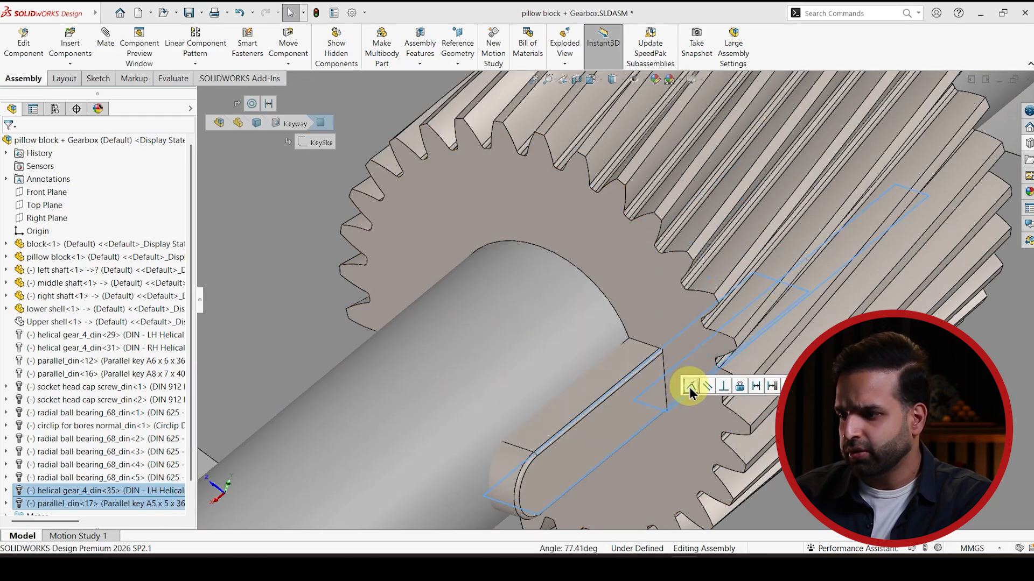
pyautogui.scroll(6, 671, 374)
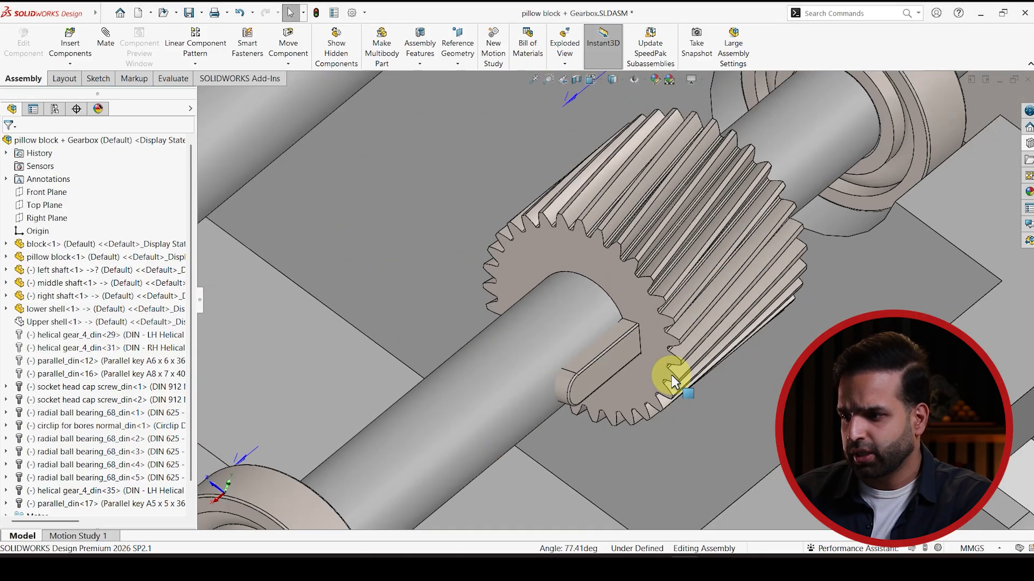
# Mate the parallel key's rounded end concentric with the rounded end of the left shaft's keyway
pyautogui.moveTo(726, 277); pyautogui.dragTo(669, 267, button='middle')
pyautogui.scroll(-5, 743, 264)
pyautogui.scroll(-5, 700, 273)
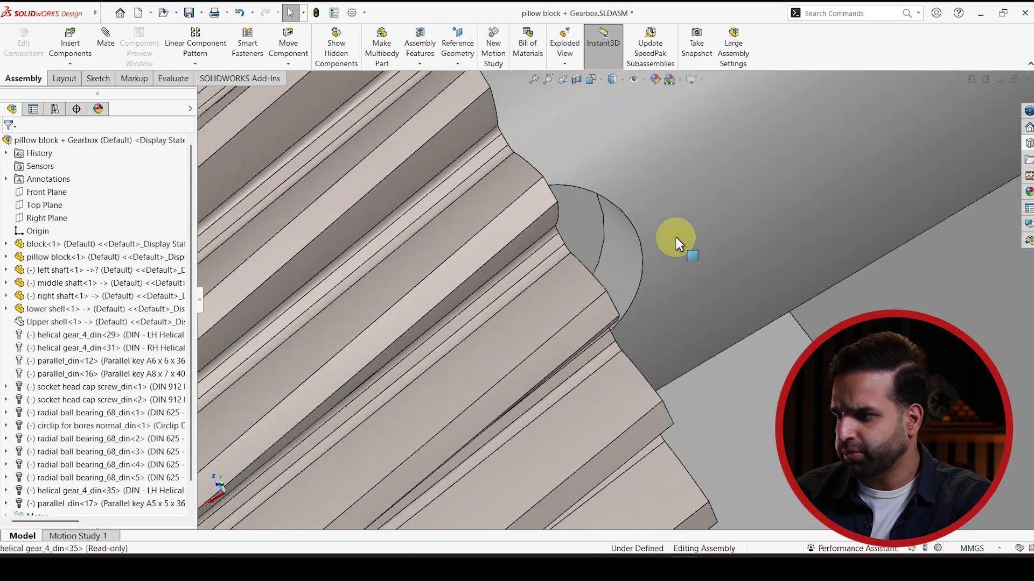
pyautogui.click(631, 253)
pyautogui.scroll(9, 639, 295)
pyautogui.moveTo(635, 294); pyautogui.dragTo(549, 377, button='middle')
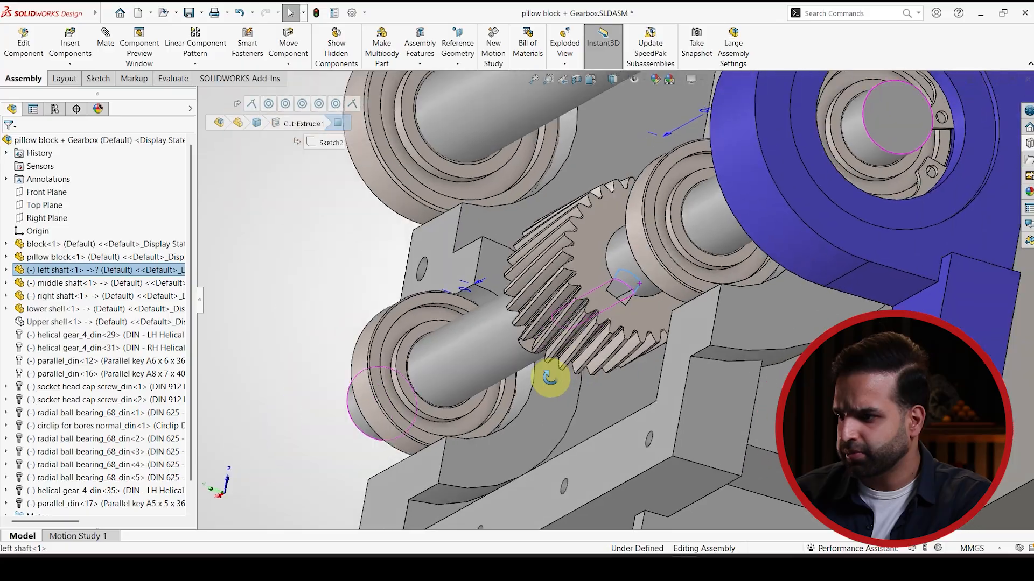
pyautogui.scroll(-4, 614, 293)
pyautogui.scroll(-4, 605, 318)
pyautogui.keyDown('ctrl'); pyautogui.click(614, 299); pyautogui.keyUp('ctrl')
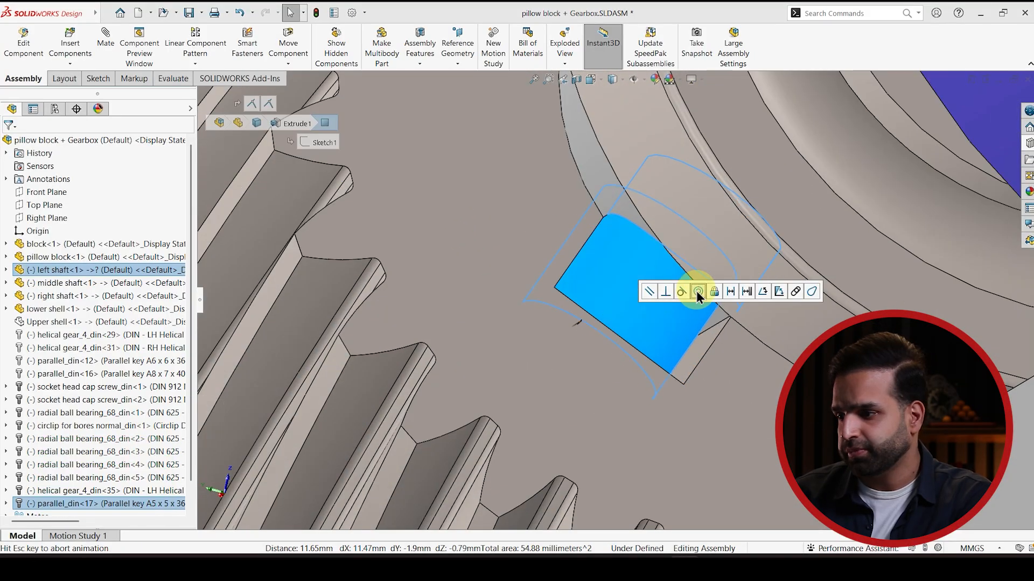
pyautogui.click(697, 292)
pyautogui.scroll(8, 641, 381)
pyautogui.scroll(2, 362, 204)
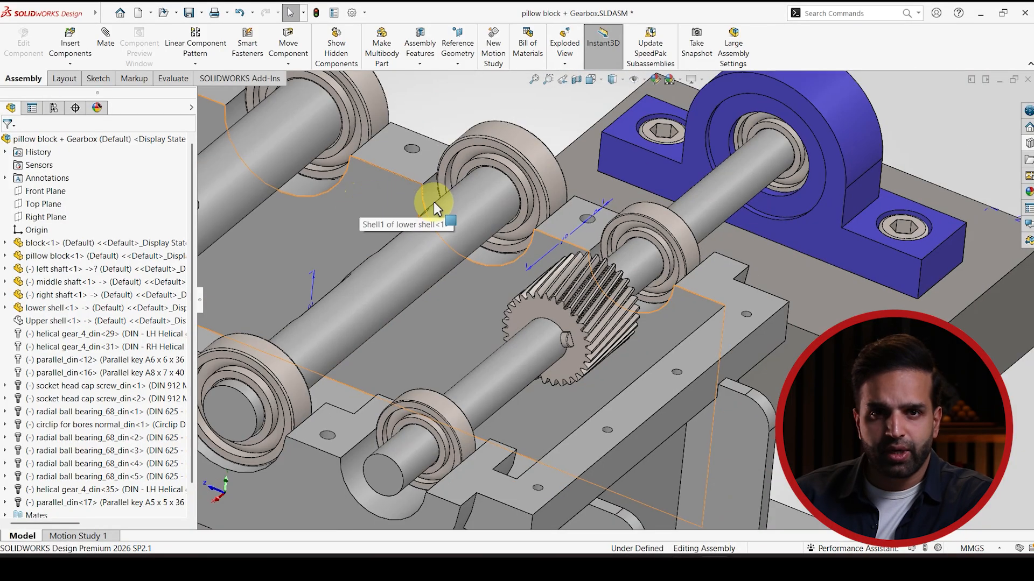
# Place a DIN helical gear from the Toolbox on the middle shaft
pyautogui.scroll(-2, 479, 228)
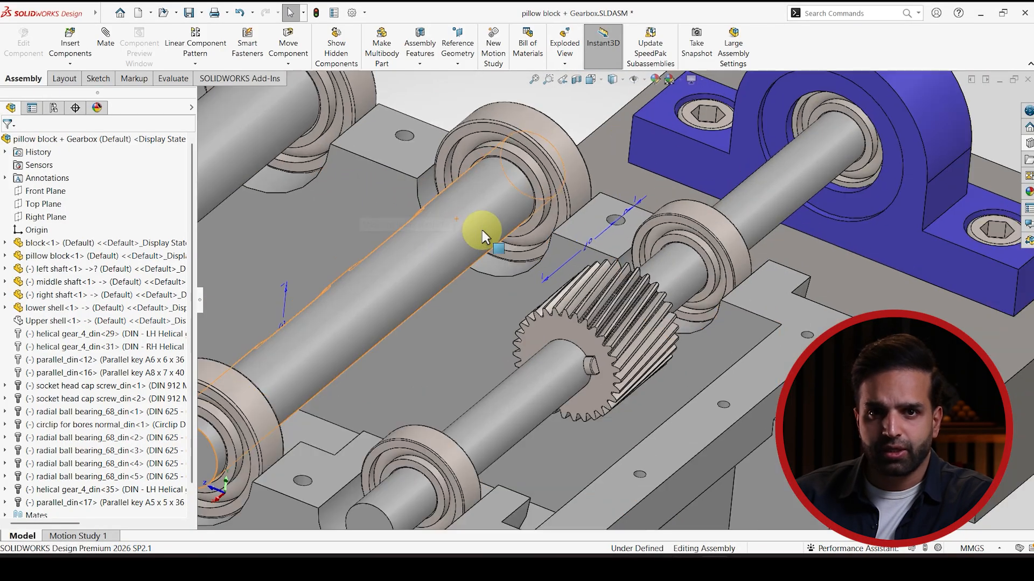
pyautogui.click(1027, 144)
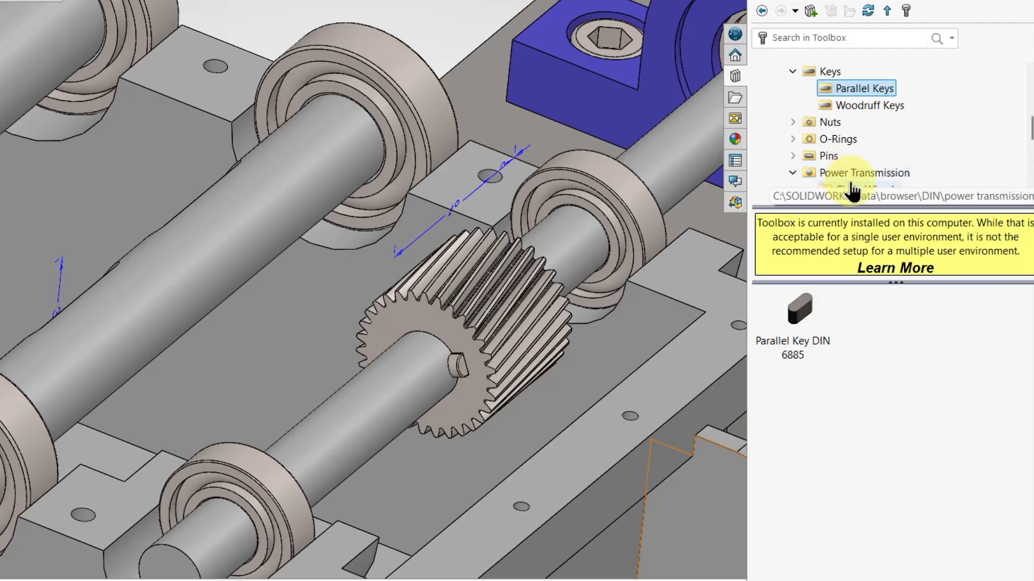
pyautogui.scroll(-1, 848, 175)
pyautogui.click(842, 156)
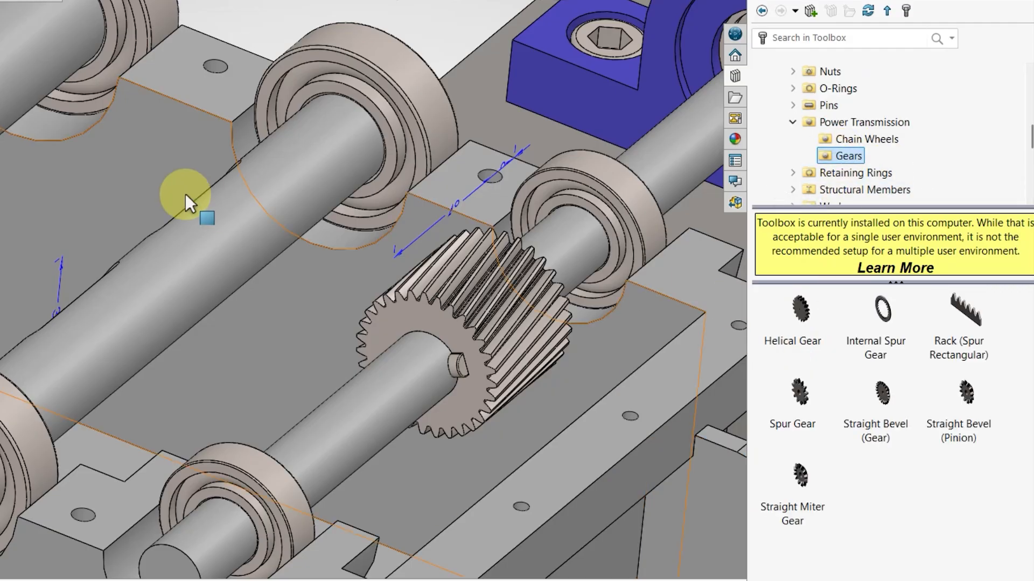
pyautogui.scroll(-3, 194, 237)
pyautogui.moveTo(754, 358); pyautogui.dragTo(263, 219)
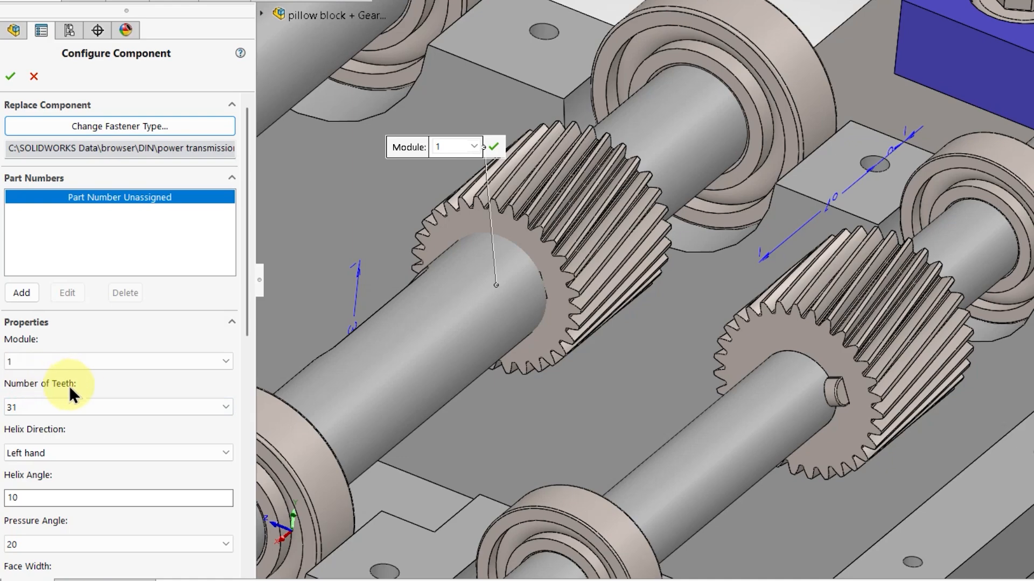
# Set the middle-shaft helical gear to 82 teeth with right-hand helix direction
pyautogui.click(82, 408)
pyautogui.scroll(-2, 75, 329)
pyautogui.scroll(-6, 76, 321)
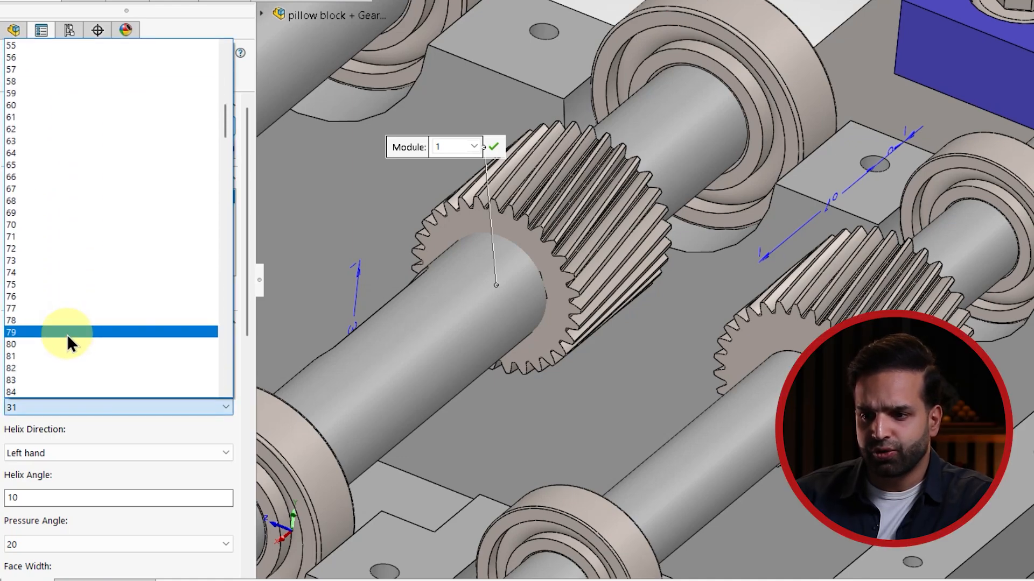
pyautogui.click(43, 371)
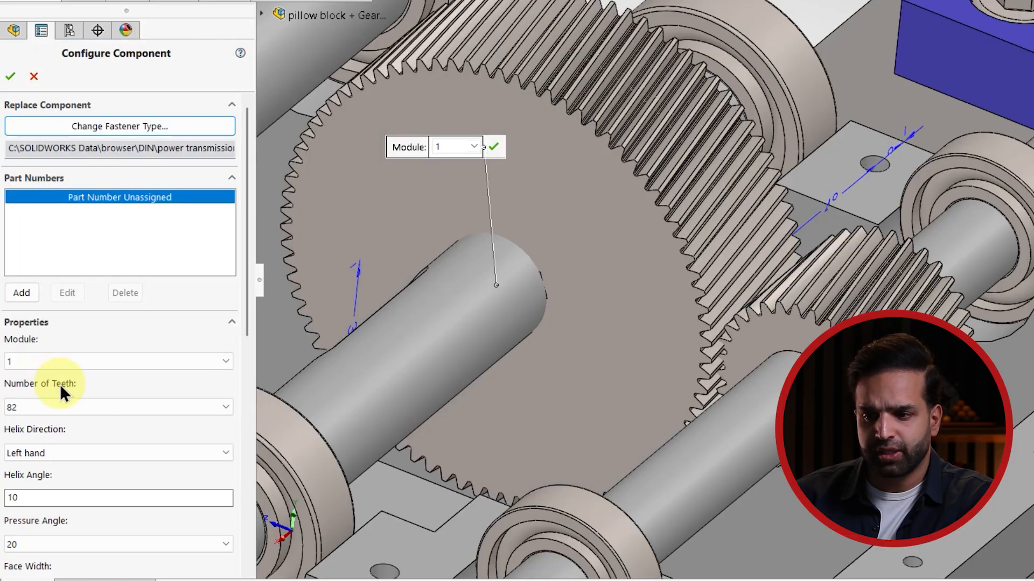
pyautogui.click(95, 451)
pyautogui.click(89, 467)
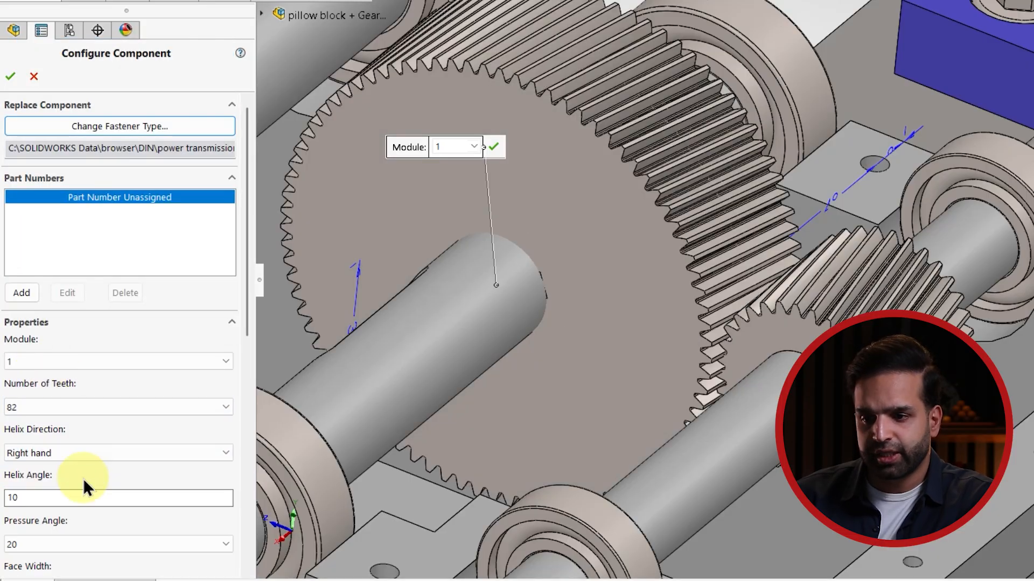
# Set the middle-shaft gear's nominal shaft diameter to 20 and accept the configuration
pyautogui.moveTo(248, 293); pyautogui.dragTo(246, 403)
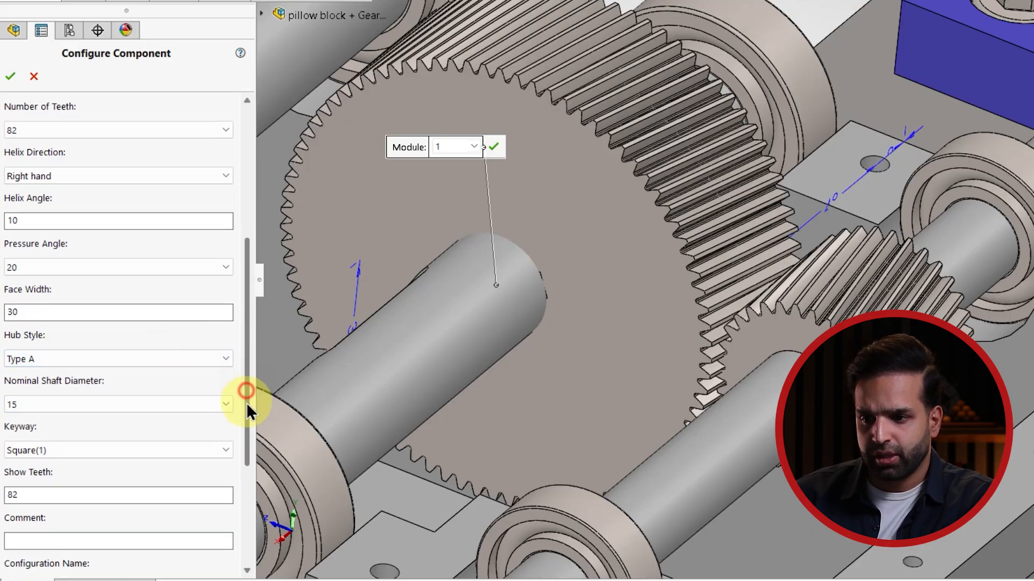
pyautogui.click(148, 377)
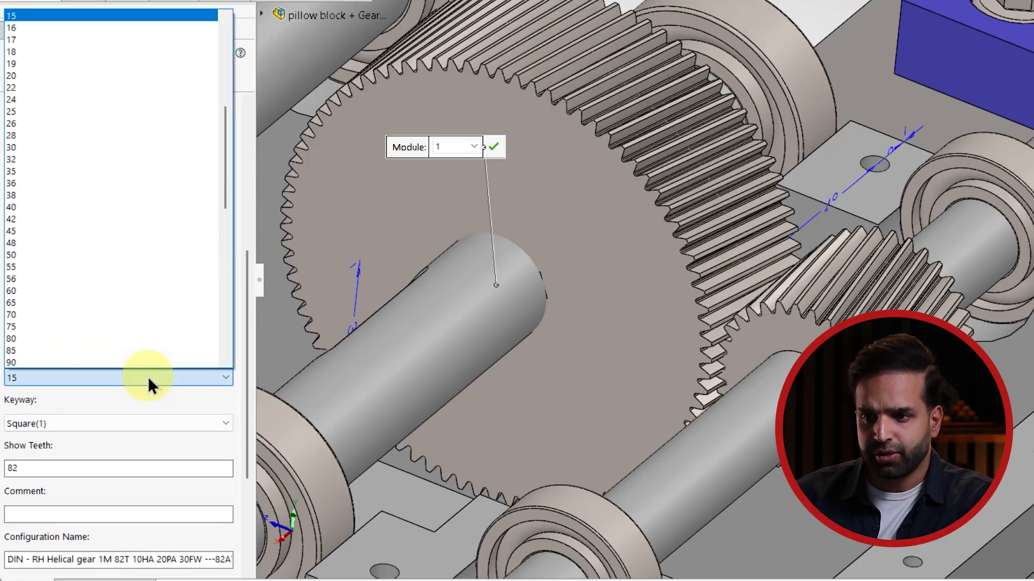
pyautogui.click(84, 77)
pyautogui.moveTo(247, 397); pyautogui.dragTo(241, 434)
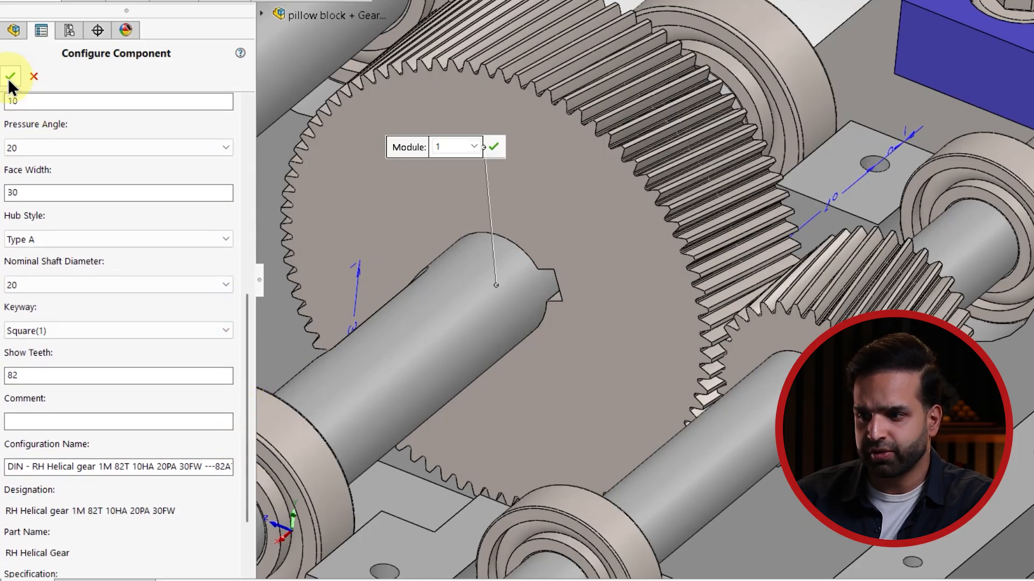
pyautogui.click(10, 78)
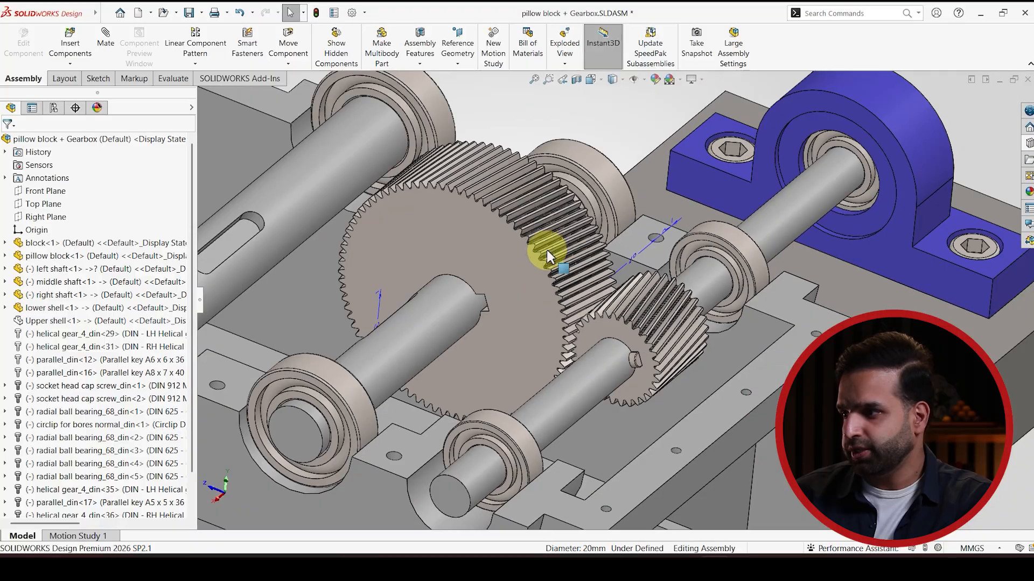
# Place a DIN 6885 parallel key from the Toolbox beside the middle shaft's keyway at the 82-tooth gear
pyautogui.scroll(-8, 547, 256)
pyautogui.click(1029, 142)
pyautogui.scroll(-1, 918, 222)
pyautogui.scroll(2, 893, 202)
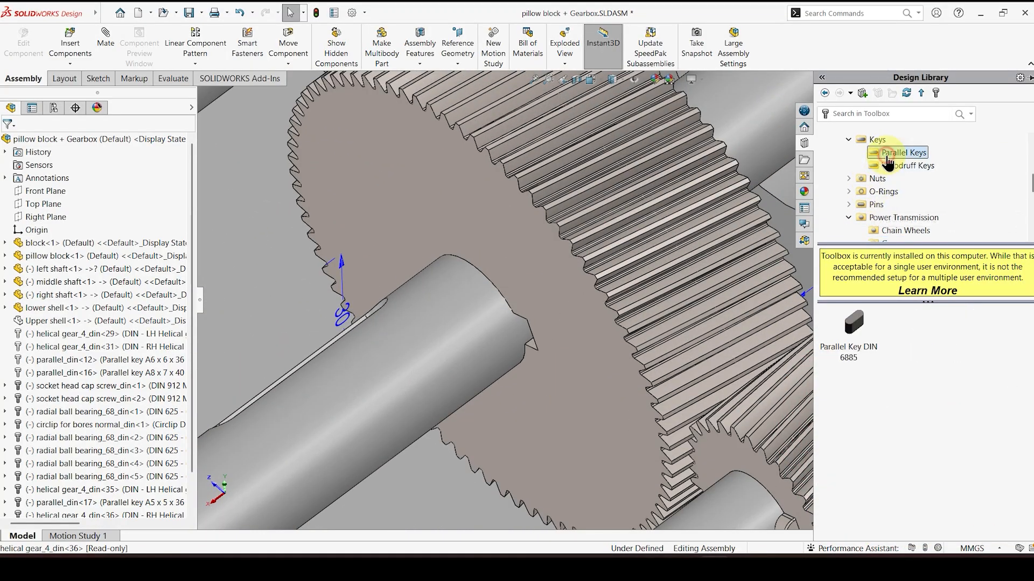
pyautogui.moveTo(514, 321); pyautogui.dragTo(497, 276)
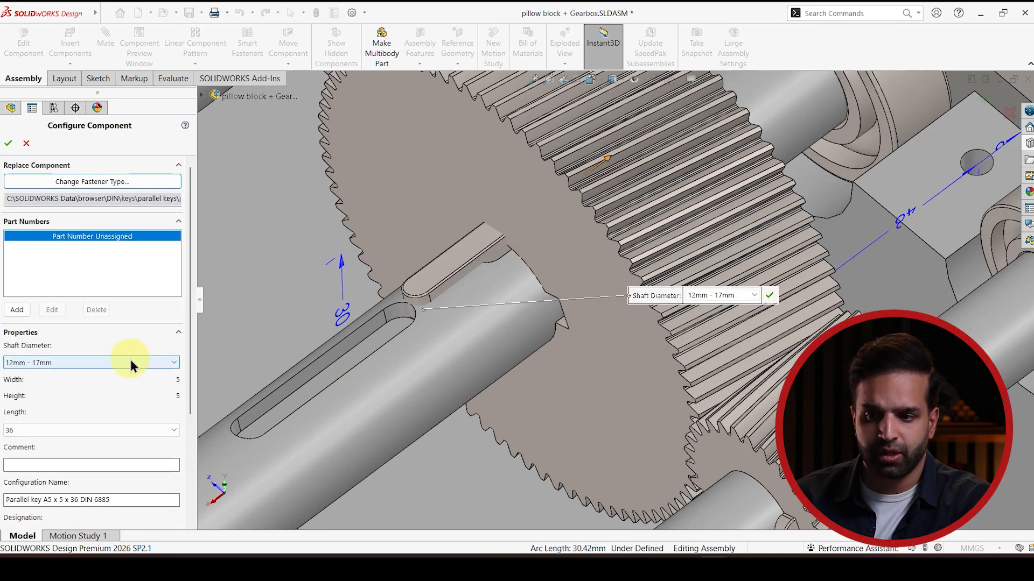
# Set the middle-shaft key's shaft diameter range to 17mm - 22mm and accept the configuration without adding further copies
pyautogui.click(53, 364)
pyautogui.click(38, 394)
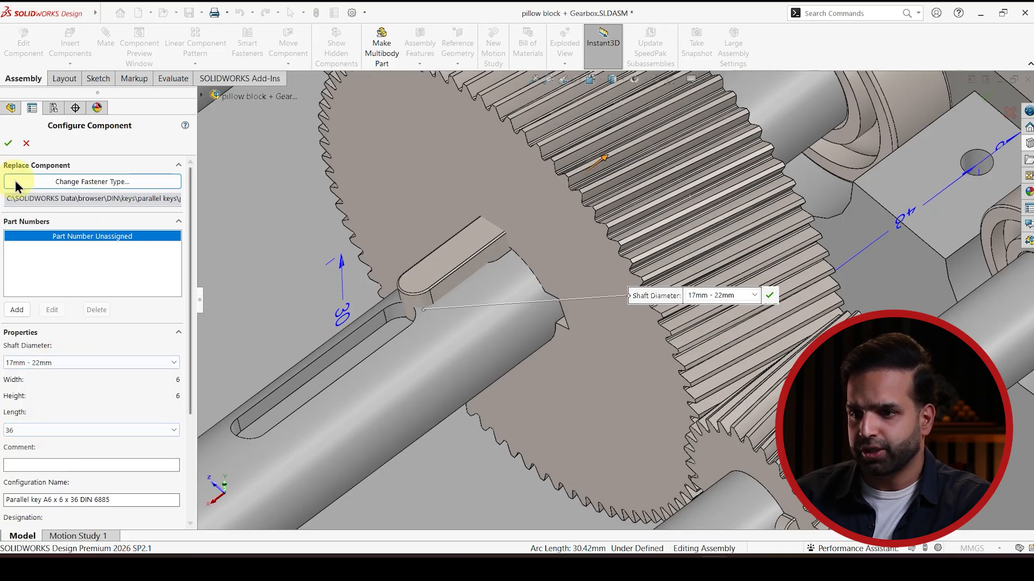
pyautogui.click(8, 143)
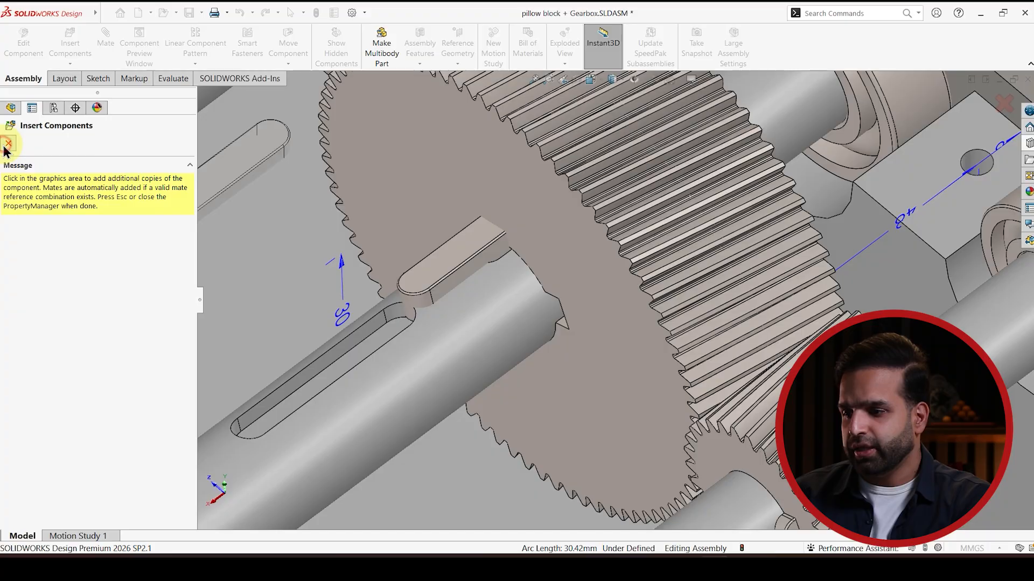
# Mate the front faces of the middle-shaft gear and the left-shaft helical gear coincident
pyautogui.click(655, 385)
pyautogui.keyDown('ctrl'); pyautogui.click(728, 451); pyautogui.keyUp('ctrl')
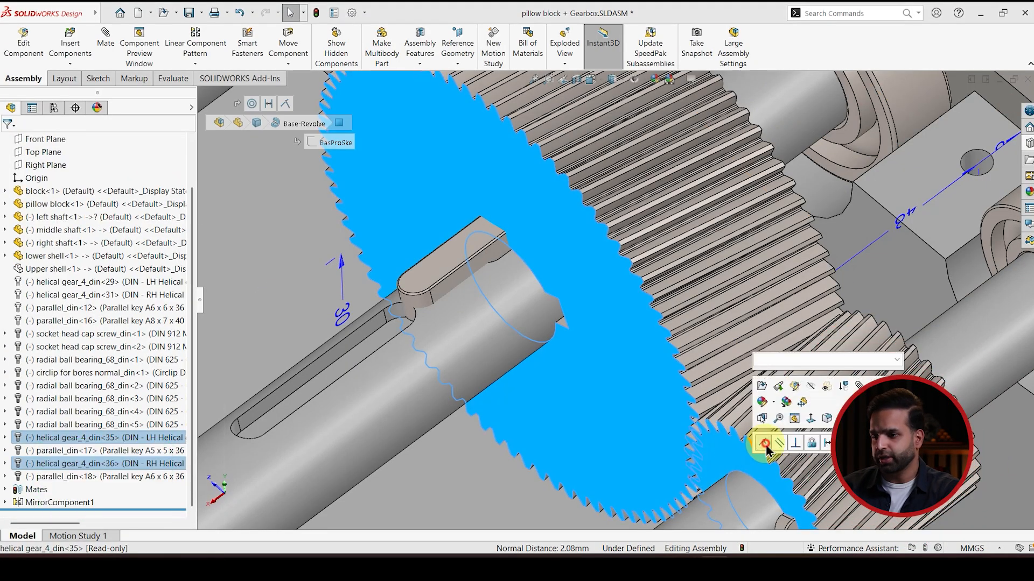
pyautogui.click(763, 442)
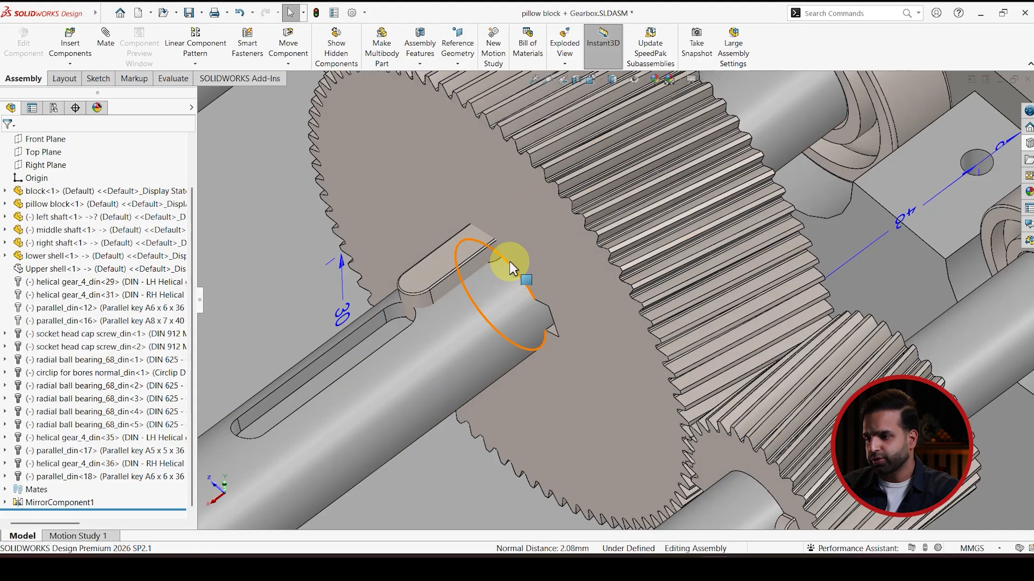
# Mate the flat side face of the middle-shaft parallel key coincident with the side of the gear's keyway
pyautogui.scroll(-3, 509, 261)
pyautogui.click(488, 273)
pyautogui.moveTo(525, 299); pyautogui.dragTo(541, 323)
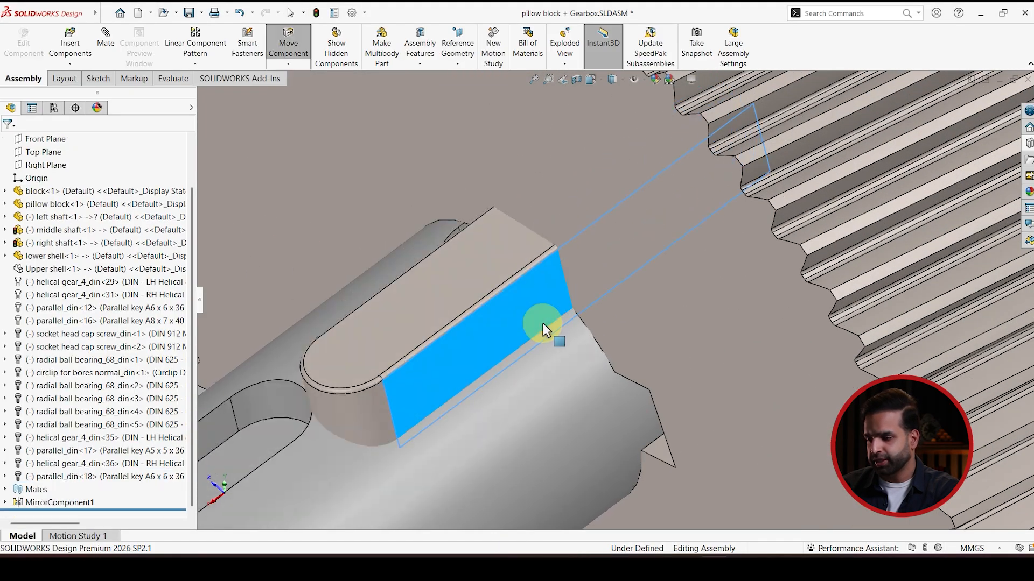
pyautogui.keyDown('ctrl'); pyautogui.click(656, 446); pyautogui.keyUp('ctrl')
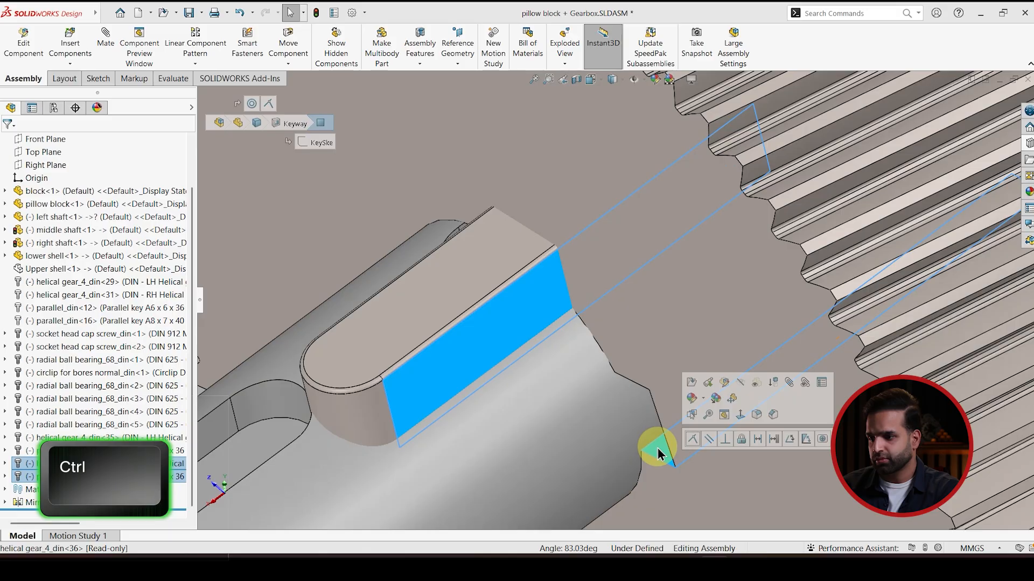
pyautogui.click(691, 441)
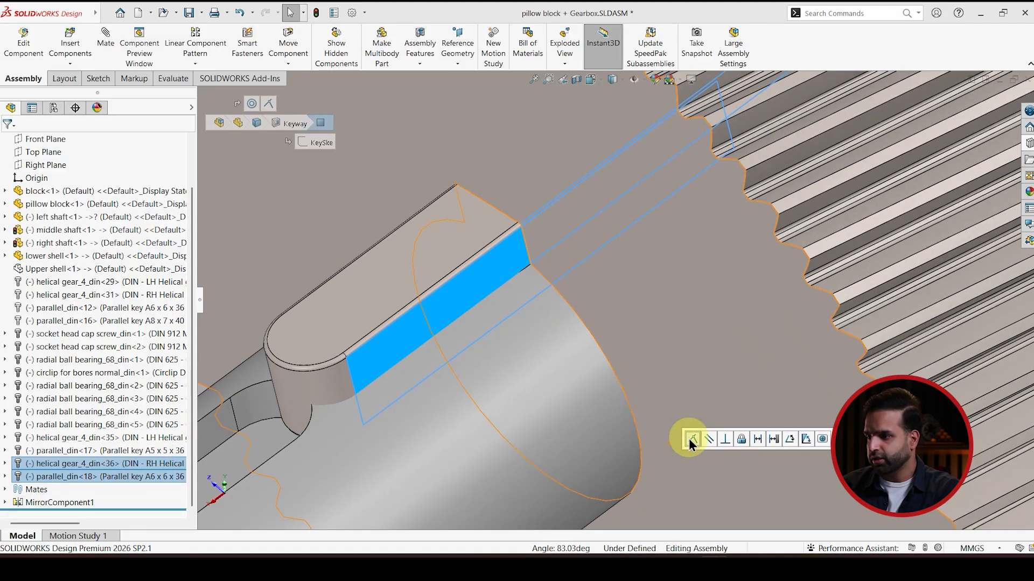
# Mate the parallel key's rounded end concentric with the rounded end of the middle shaft's keyway
pyautogui.scroll(5, 598, 322)
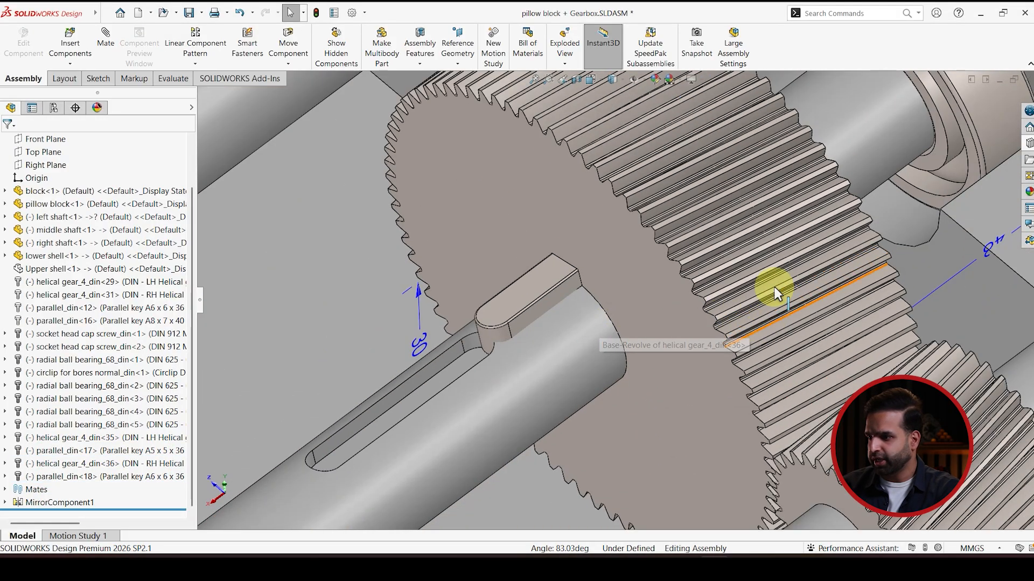
pyautogui.scroll(-8, 720, 235)
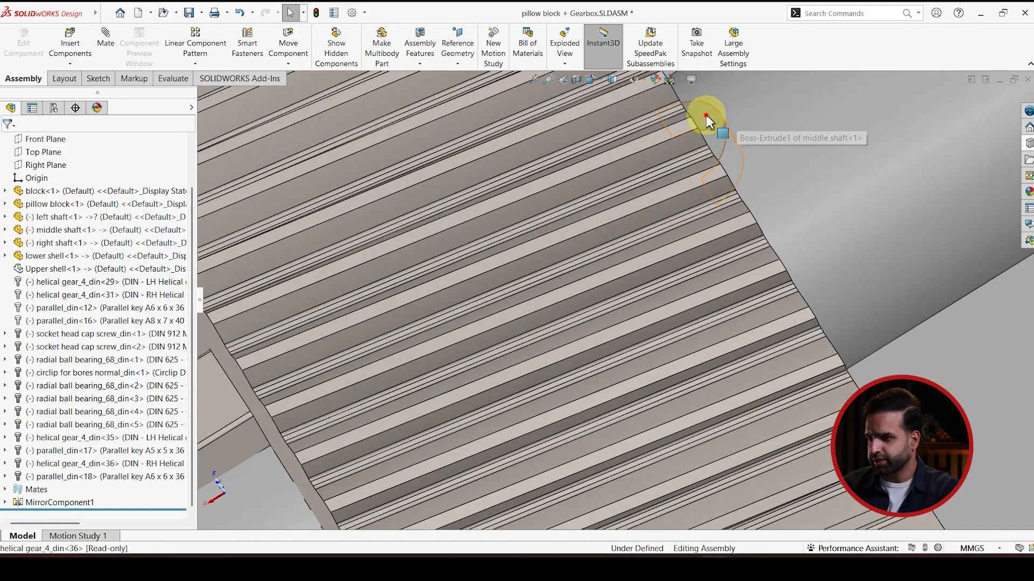
pyautogui.click(707, 116)
pyautogui.scroll(6, 732, 149)
pyautogui.scroll(-5, 654, 272)
pyautogui.keyDown('ctrl'); pyautogui.click(577, 260); pyautogui.keyUp('ctrl')
pyautogui.keyDown('ctrl'); pyautogui.click(591, 257); pyautogui.keyUp('ctrl')
pyautogui.click(658, 256)
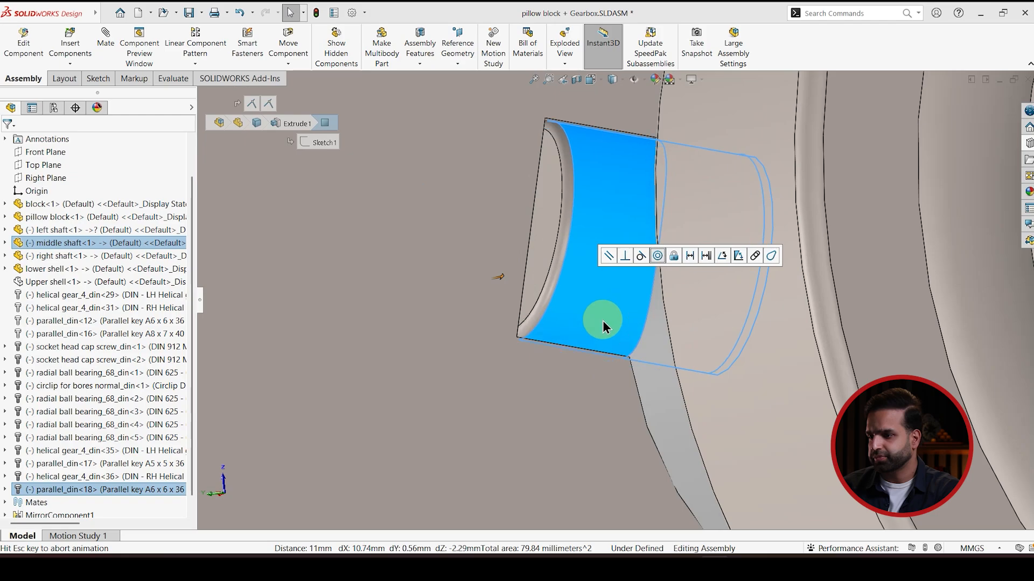
# Rotate the gear slightly so the teeth of the middle-shaft and left-shaft helical gears mesh without overlapping
pyautogui.scroll(8, 573, 377)
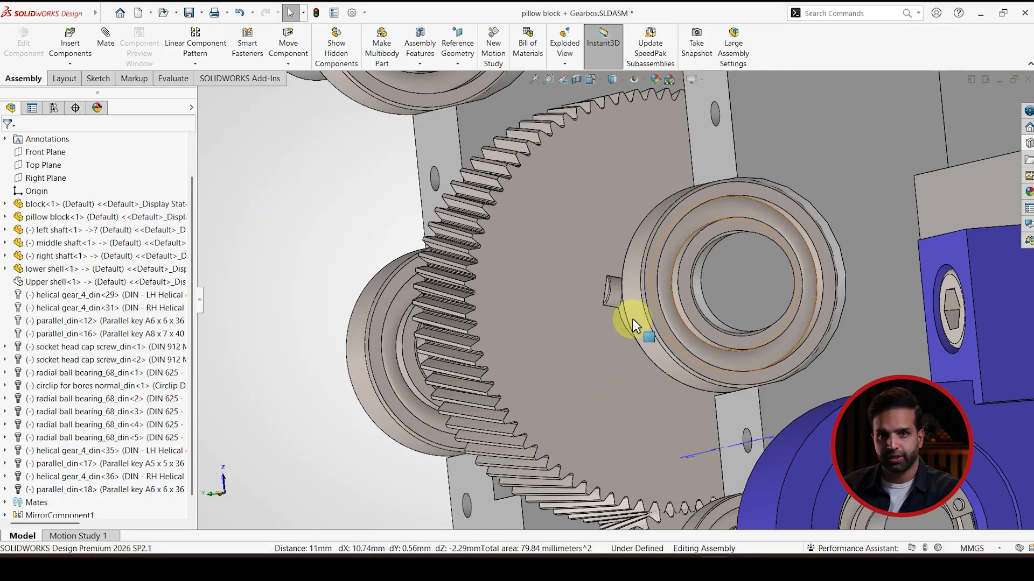
pyautogui.moveTo(632, 319); pyautogui.dragTo(634, 415, button='middle')
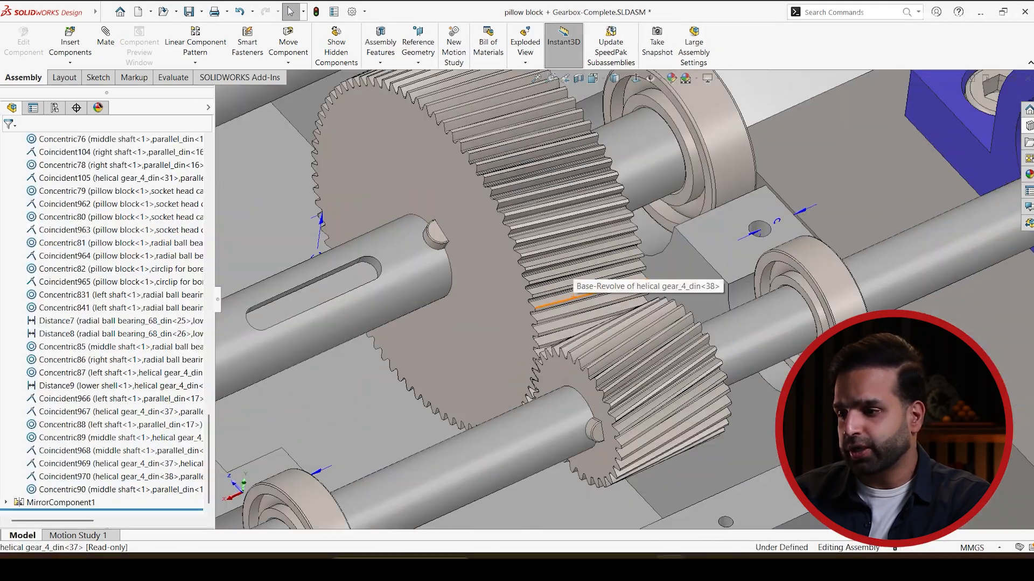
pyautogui.scroll(-6, 570, 280)
pyautogui.click(560, 310)
pyautogui.click(288, 45)
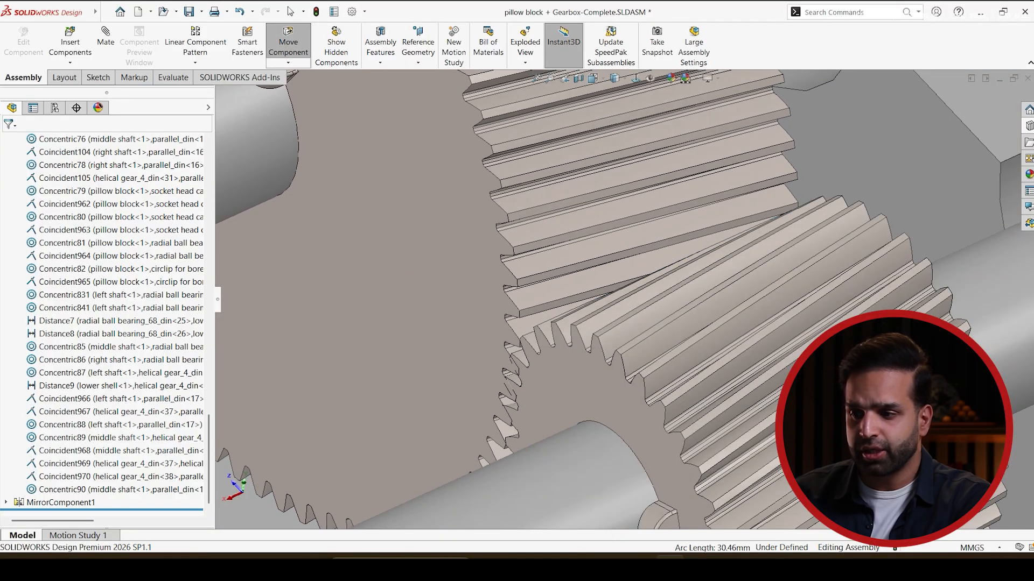
pyautogui.moveTo(555, 311); pyautogui.dragTo(552, 304)
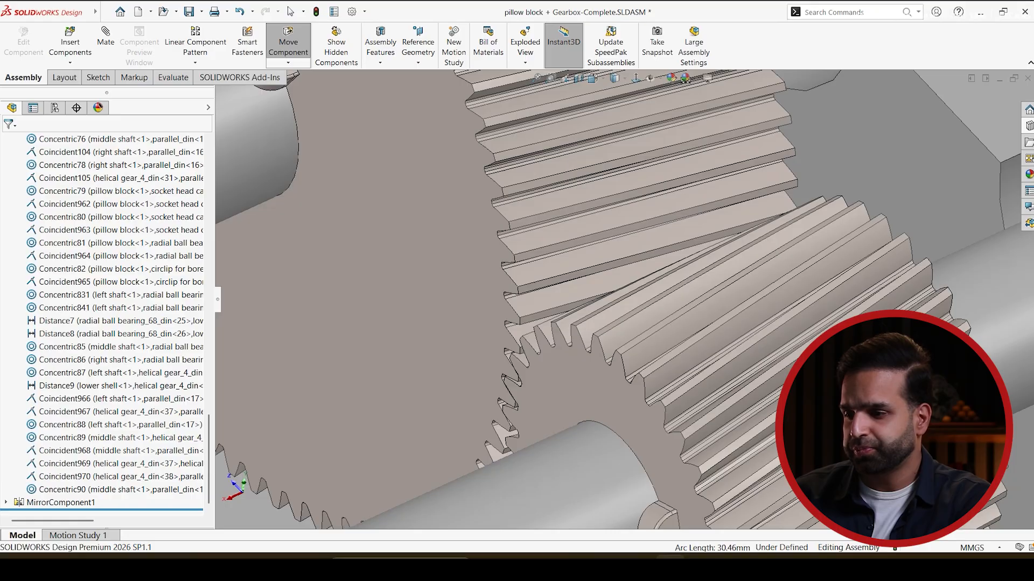
pyautogui.press('Escape')
pyautogui.scroll(1, 558, 351)
pyautogui.scroll(-10, 557, 364)
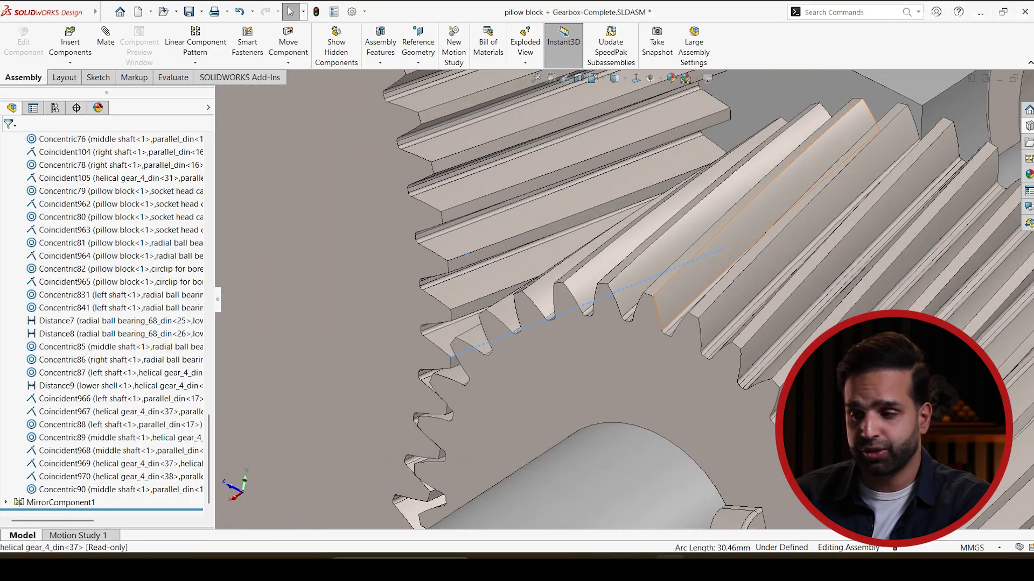
pyautogui.scroll(-5, 483, 419)
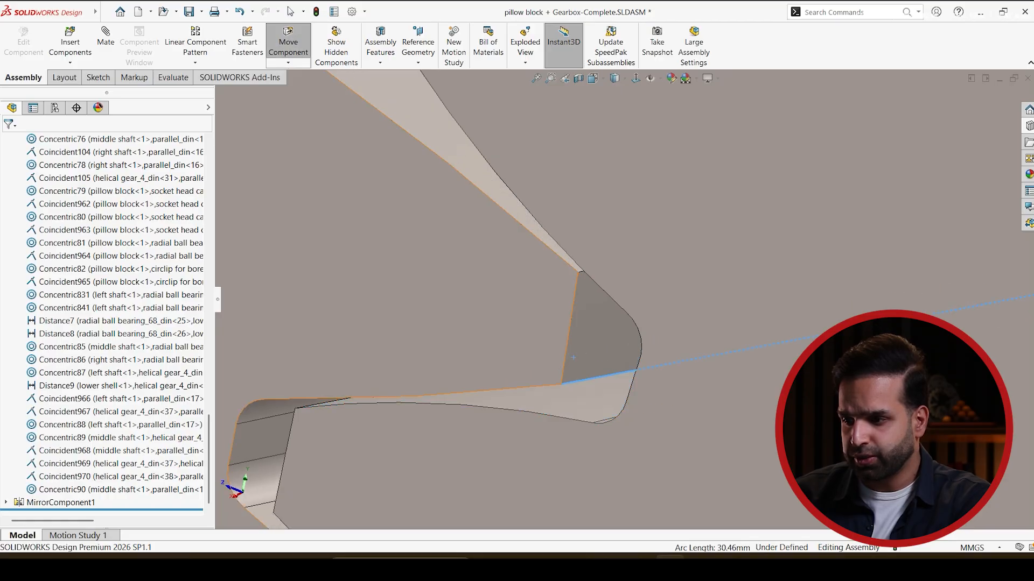
pyautogui.scroll(3, 578, 321)
pyautogui.scroll(10, 577, 321)
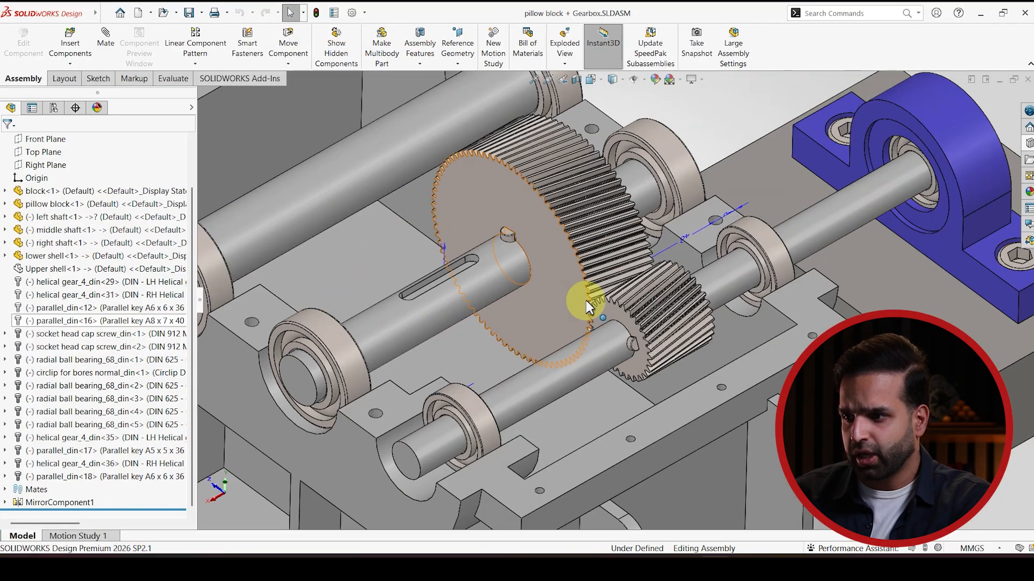
# Start a mechanical Gear mate between a tooth face of the middle-shaft gear and one of the left-shaft gear
pyautogui.click(110, 49)
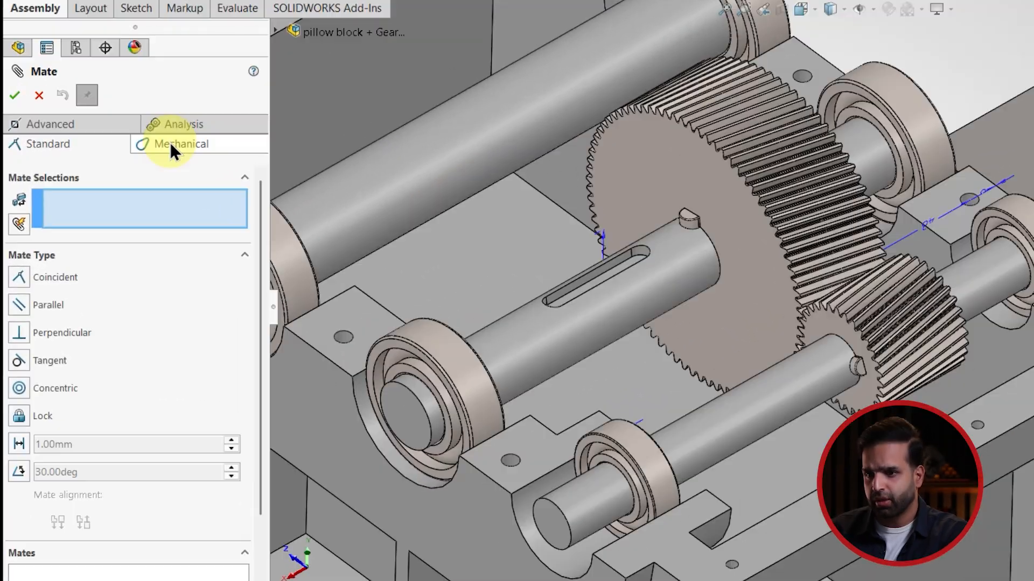
pyautogui.click(125, 182)
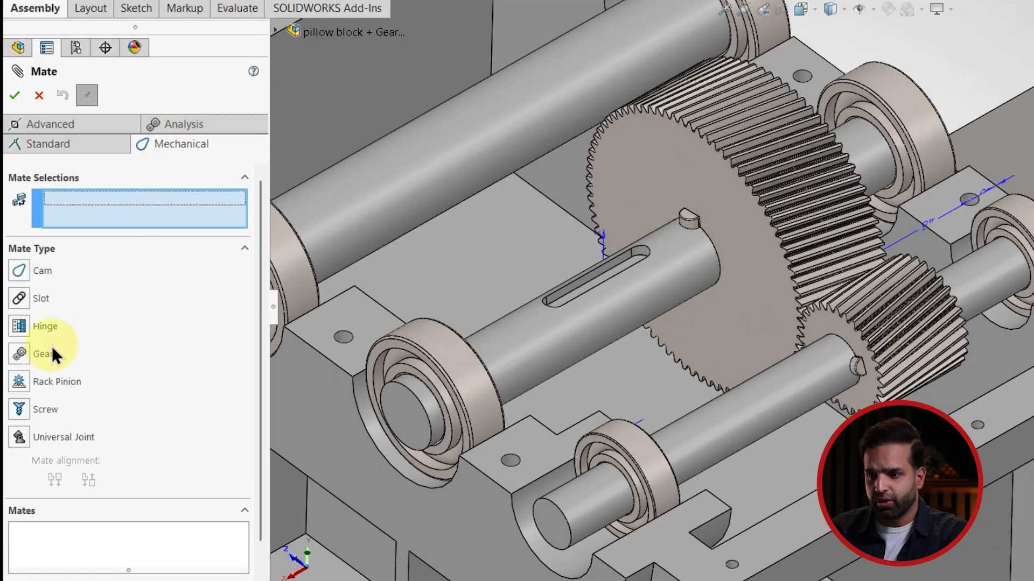
pyautogui.click(21, 357)
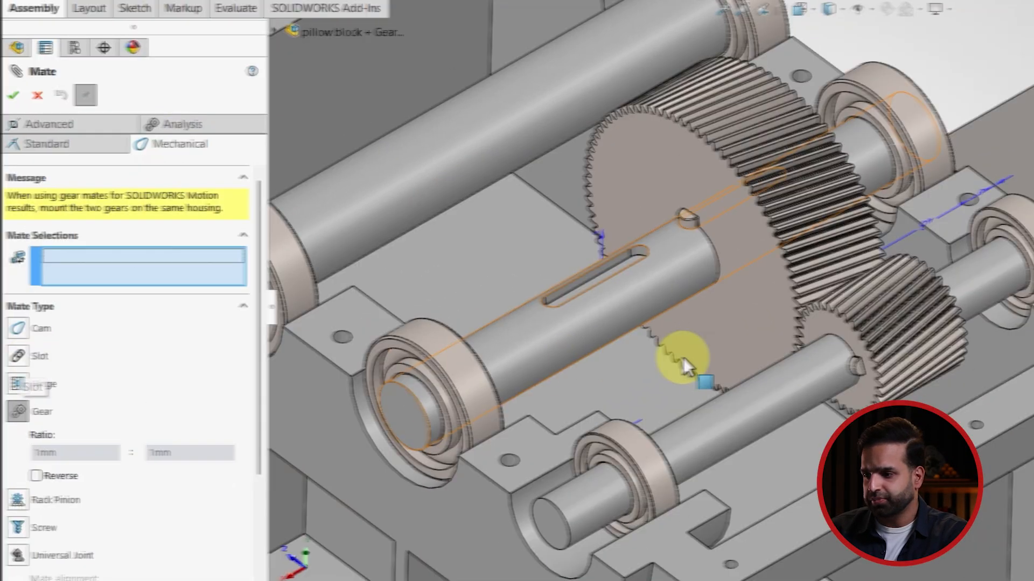
pyautogui.scroll(-1, 816, 300)
pyautogui.scroll(-5, 660, 299)
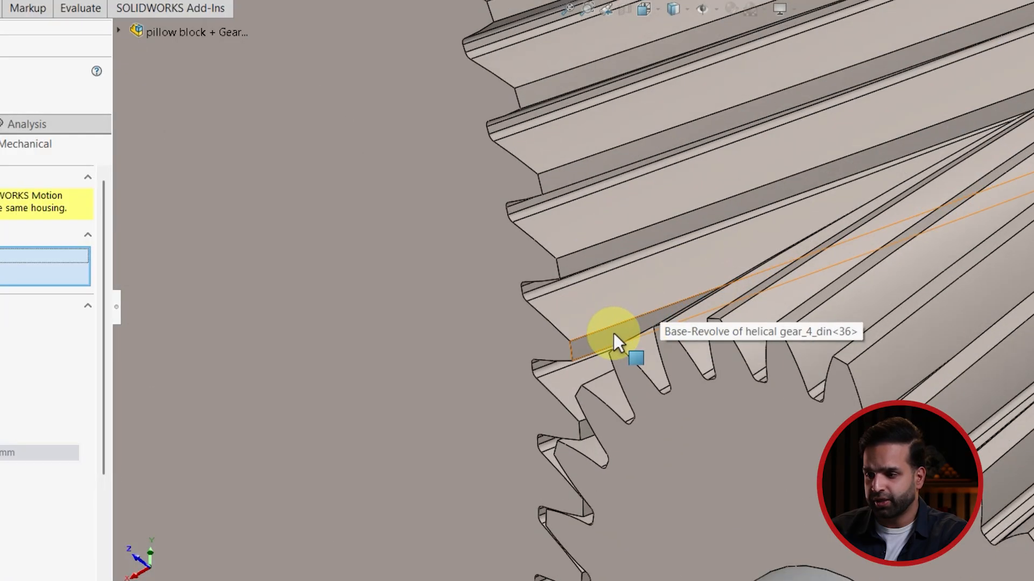
pyautogui.click(613, 335)
pyautogui.click(803, 310)
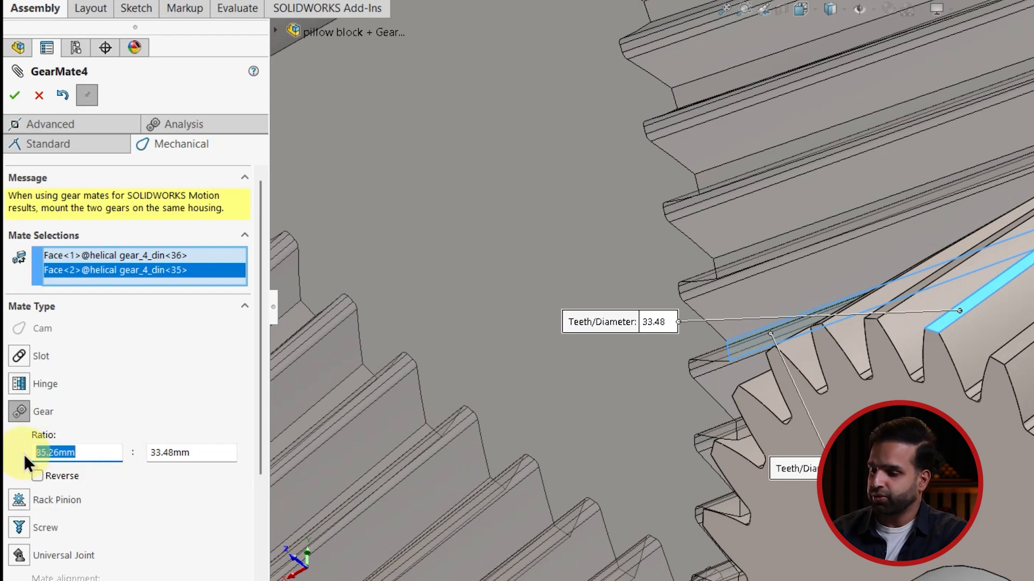
# Set the gear mate ratio to 82:31, accept it and finish mating
pyautogui.write('82')
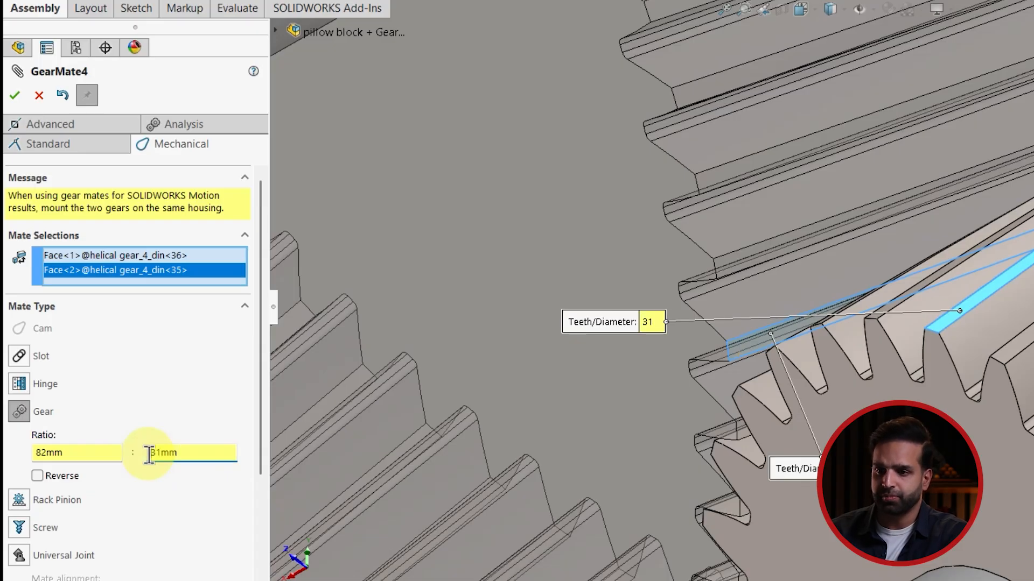
pyautogui.click(13, 102)
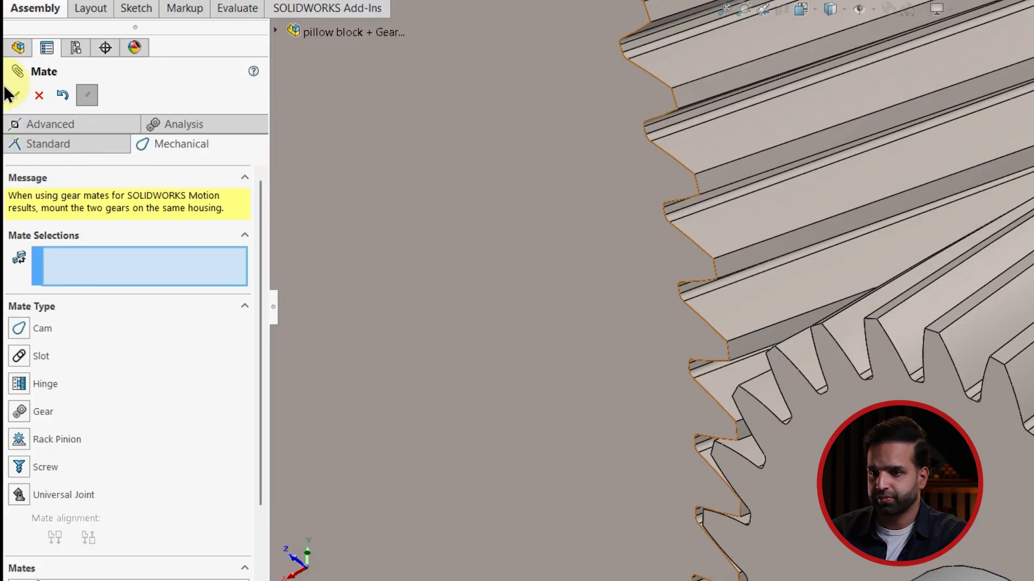
pyautogui.click(24, 96)
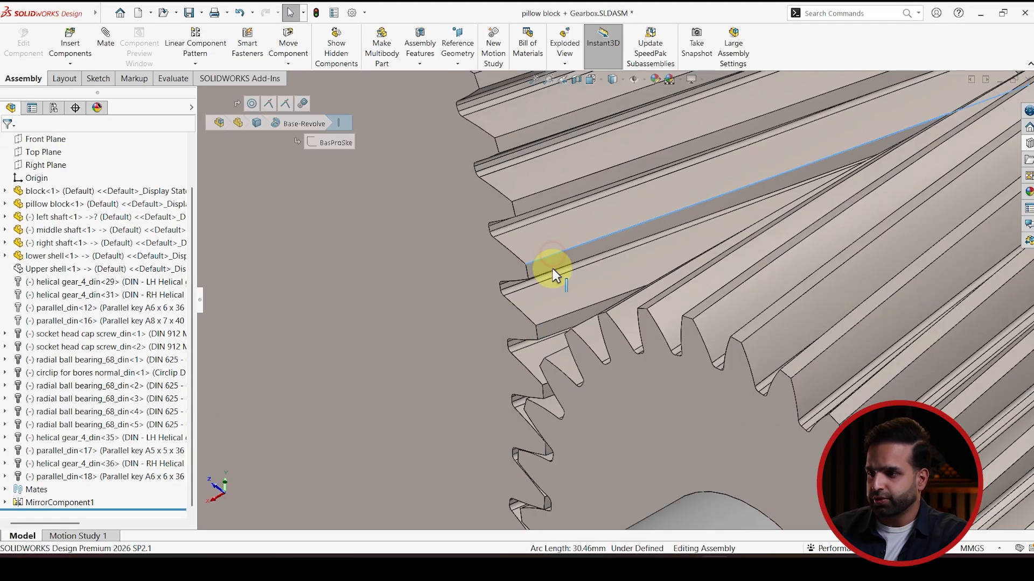
# Turn the mated gear pair to check how the helical teeth move together
pyautogui.click(555, 306)
pyautogui.moveTo(554, 342); pyautogui.dragTo(584, 481)
pyautogui.scroll(2, 585, 469)
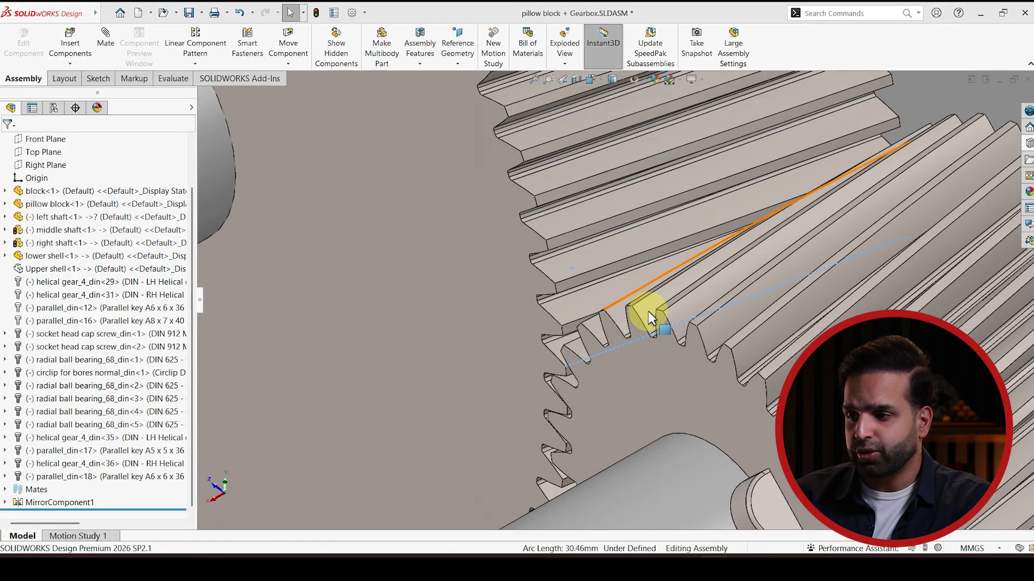
# Show the two hidden helical gears <29> and <31> together with parallel keys <12> and <16>
pyautogui.scroll(10, 653, 316)
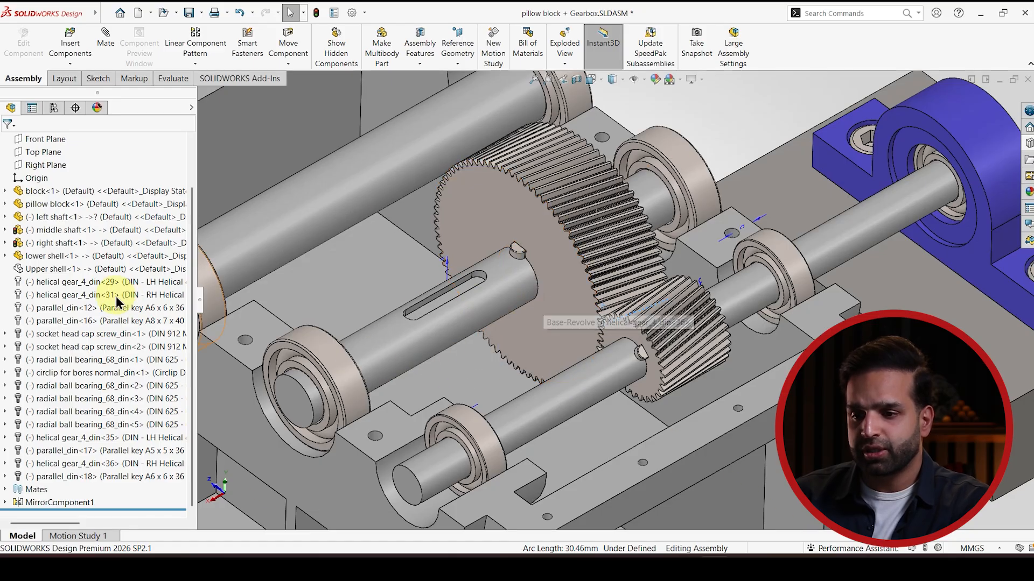
pyautogui.click(73, 282)
pyautogui.keyDown('ctrl'); pyautogui.click(66, 297); pyautogui.keyUp('ctrl')
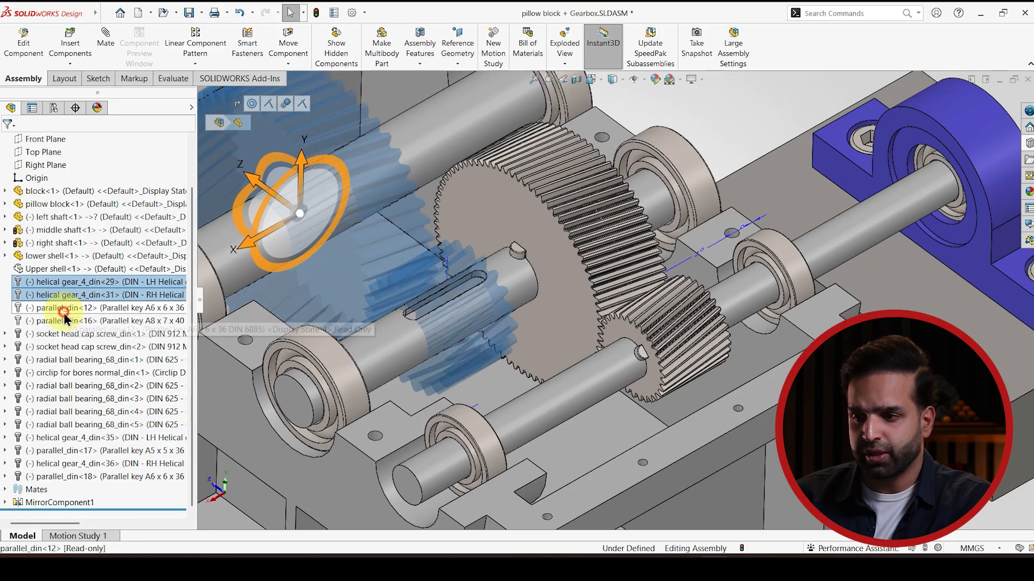
pyautogui.keyDown('ctrl'); pyautogui.click(66, 310); pyautogui.keyUp('ctrl')
pyautogui.keyDown('ctrl'); pyautogui.click(65, 321); pyautogui.keyUp('ctrl')
pyautogui.click(109, 289)
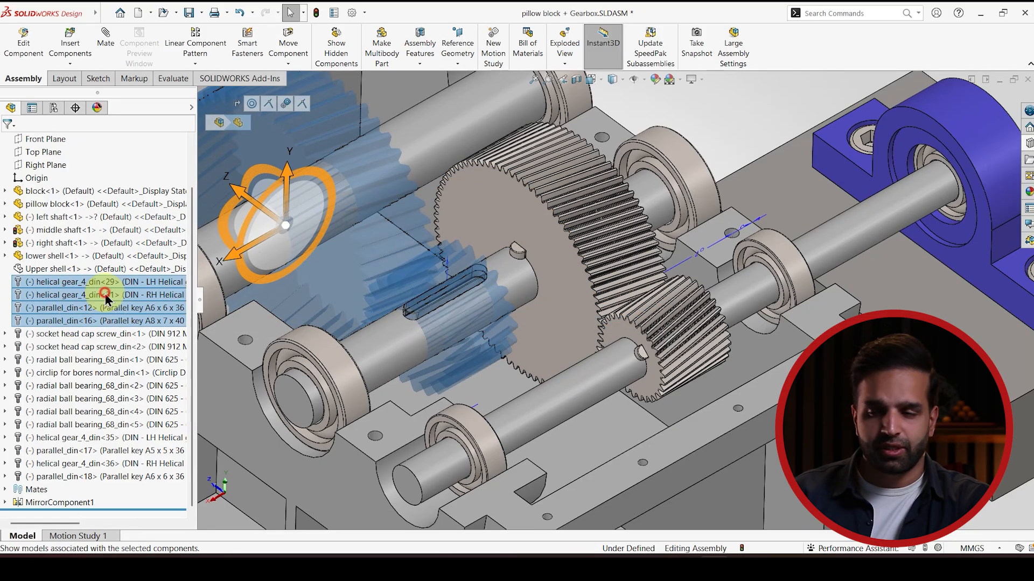
pyautogui.scroll(2, 421, 289)
pyautogui.scroll(-3, 421, 290)
pyautogui.scroll(5, 709, 338)
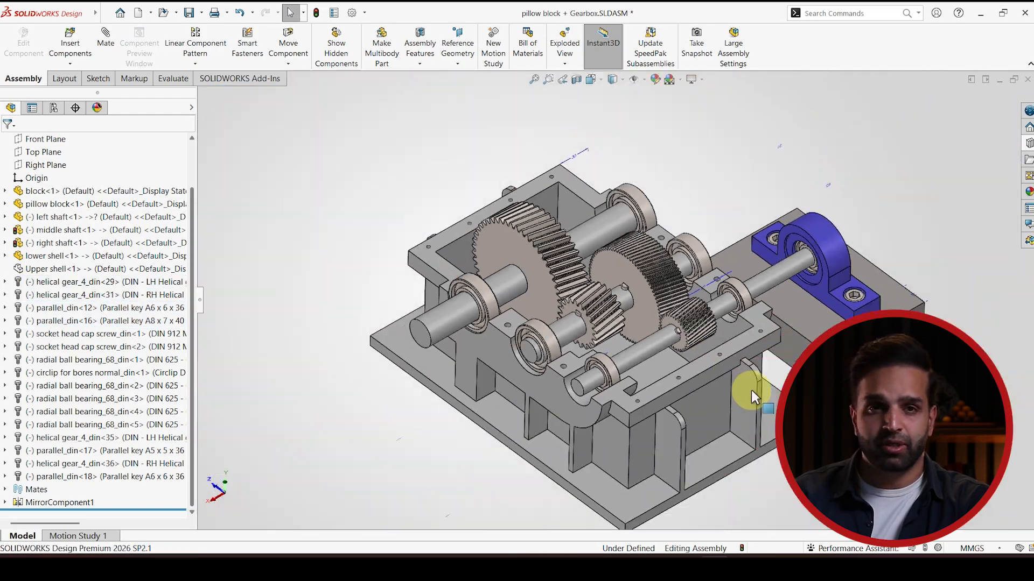
# Show the hidden upper shell over the gearbox
pyautogui.scroll(-1, 751, 390)
pyautogui.rightClick(30, 268)
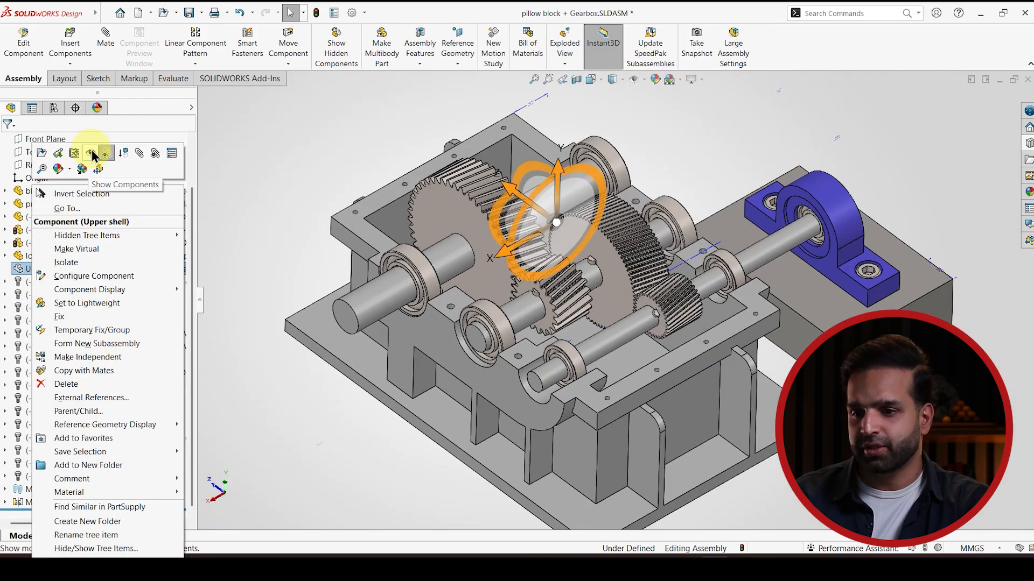
pyautogui.click(94, 151)
pyautogui.click(269, 141)
pyautogui.scroll(2, 657, 361)
pyautogui.scroll(-2, 731, 330)
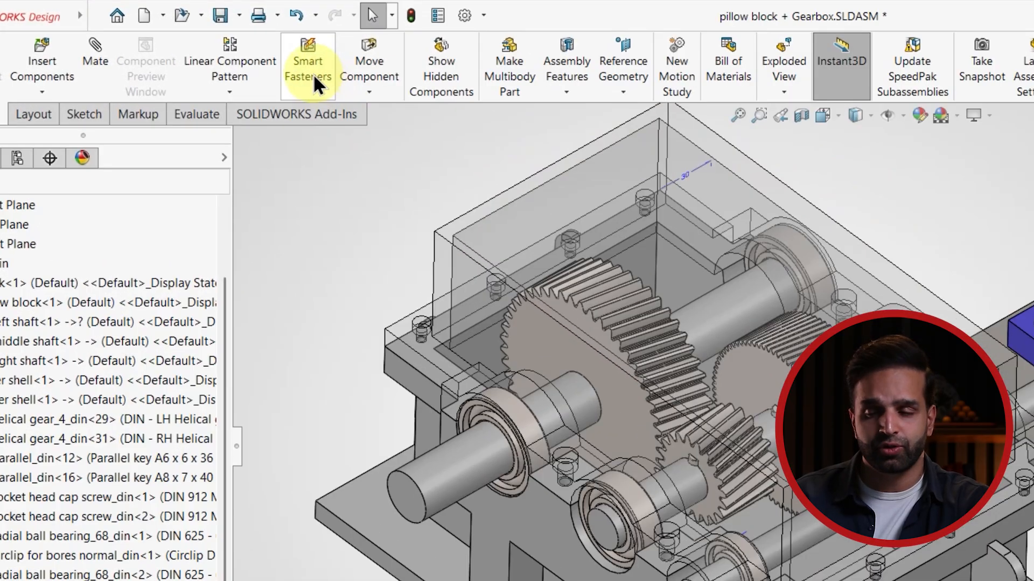
pyautogui.click(232, 92)
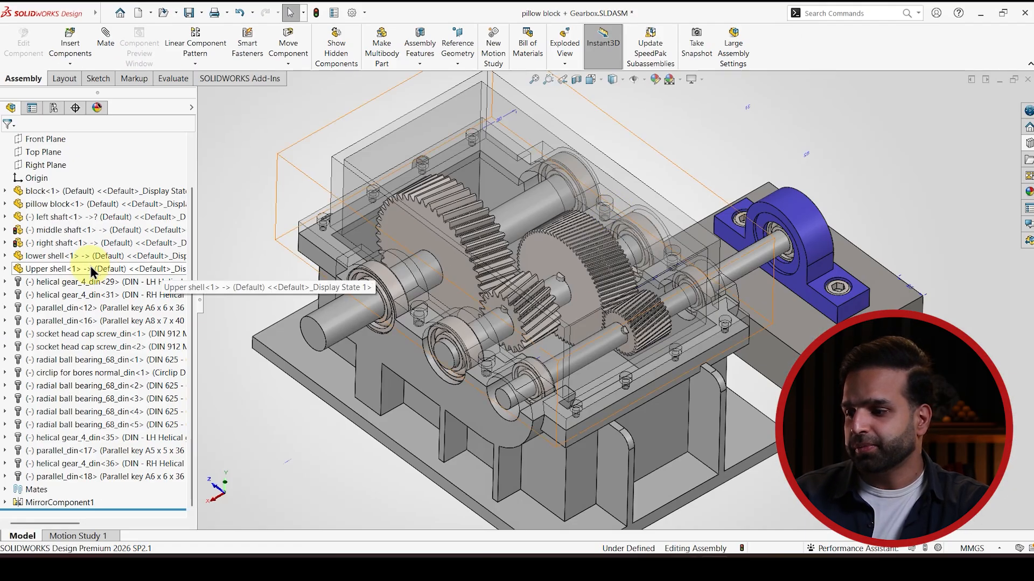
# Turn off the upper shell's transparency and add Smart Fasteners to the counterbored holes along its flange
pyautogui.rightClick(89, 268)
pyautogui.click(423, 157)
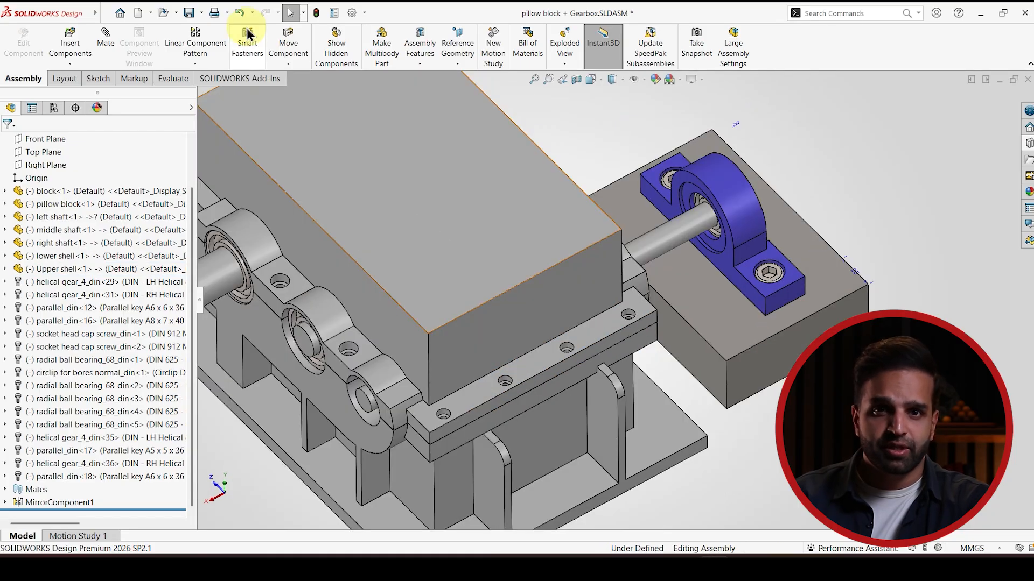
pyautogui.click(248, 35)
pyautogui.scroll(-6, 620, 312)
pyautogui.scroll(-4, 616, 311)
pyautogui.click(592, 294)
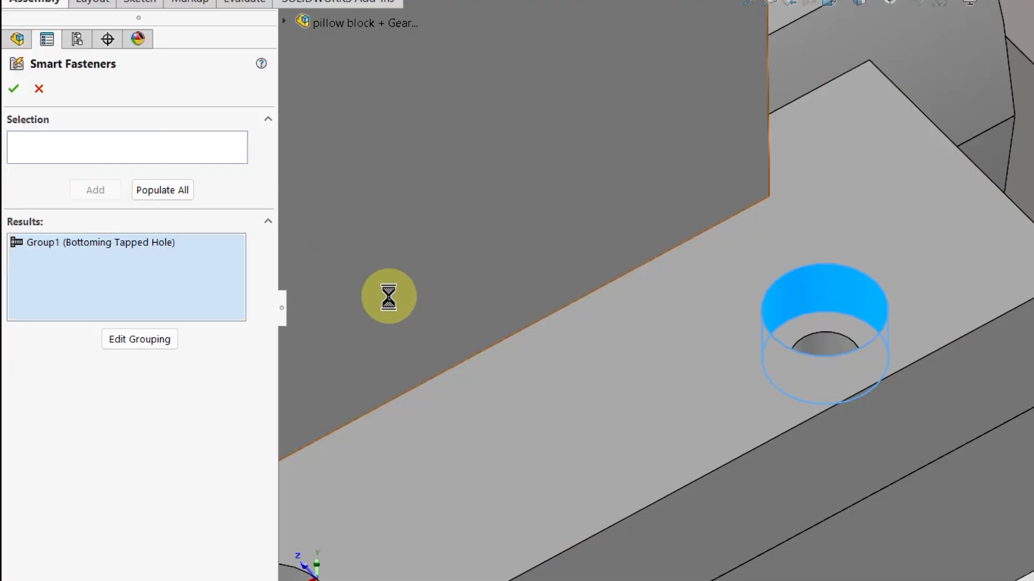
pyautogui.scroll(3, 679, 419)
pyautogui.scroll(3, 764, 417)
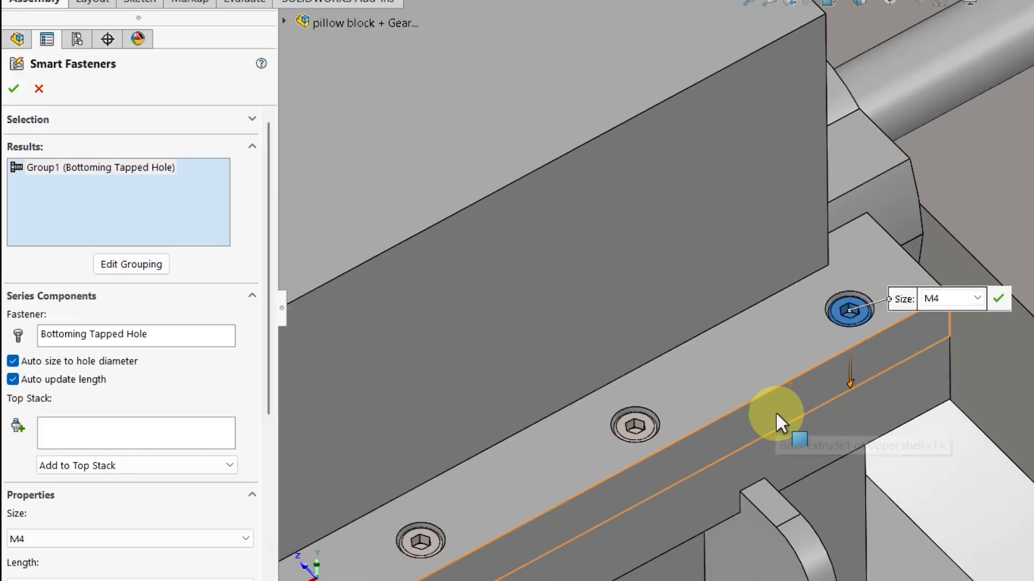
pyautogui.scroll(-2, 629, 404)
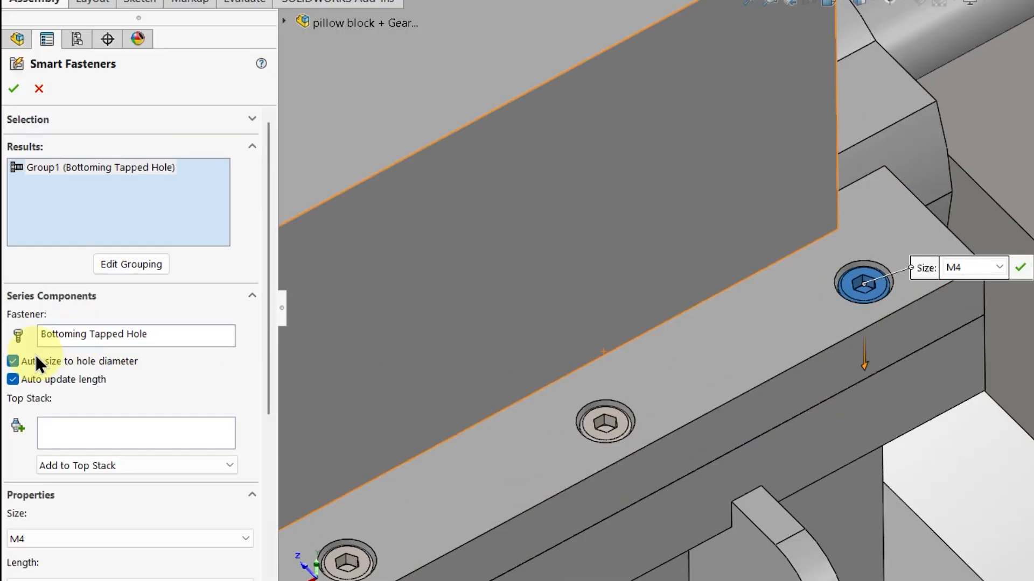
# Review the alternative fastener types for the Bottoming Tapped Hole group and cancel without changing the type
pyautogui.rightClick(87, 337)
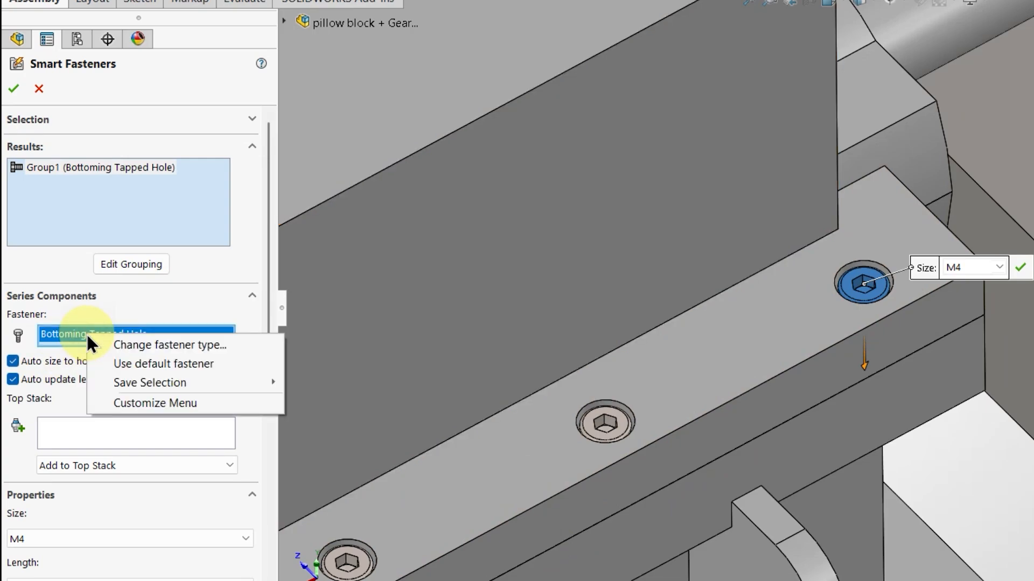
pyautogui.click(125, 346)
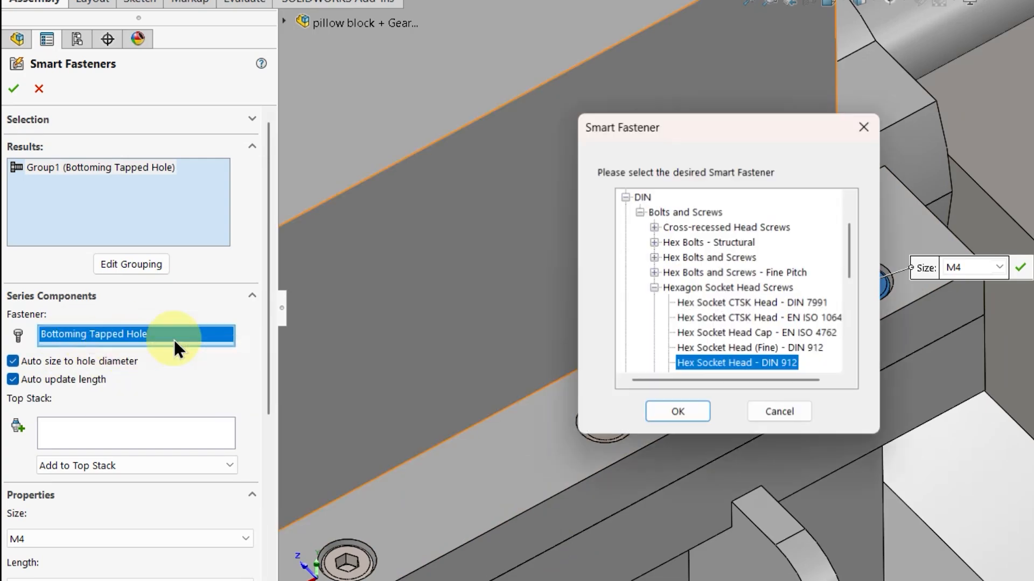
pyautogui.click(789, 414)
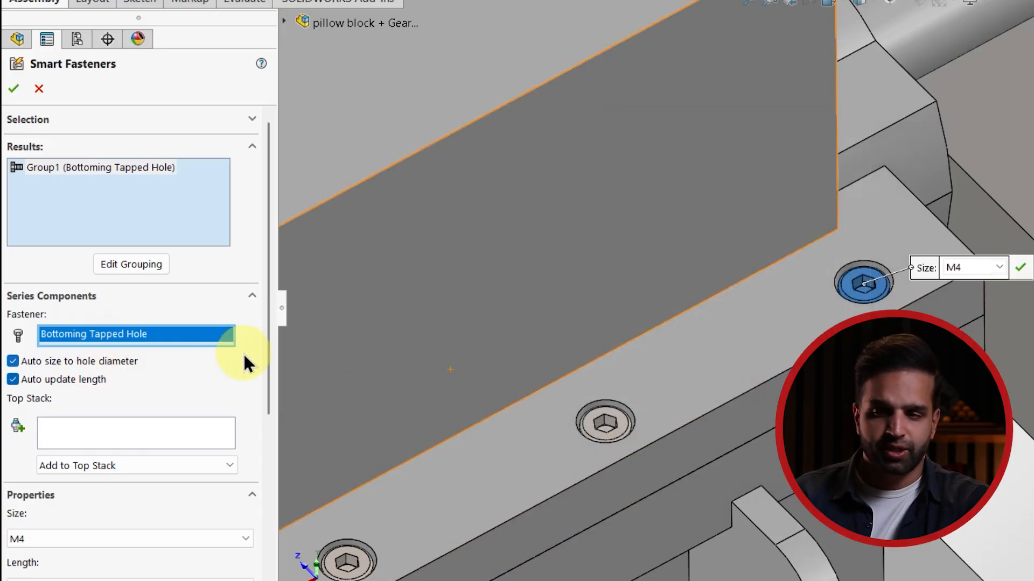
# Adjust the M4 flange screws' length to 10 mm with the length handle on the model
pyautogui.scroll(-3, 265, 377)
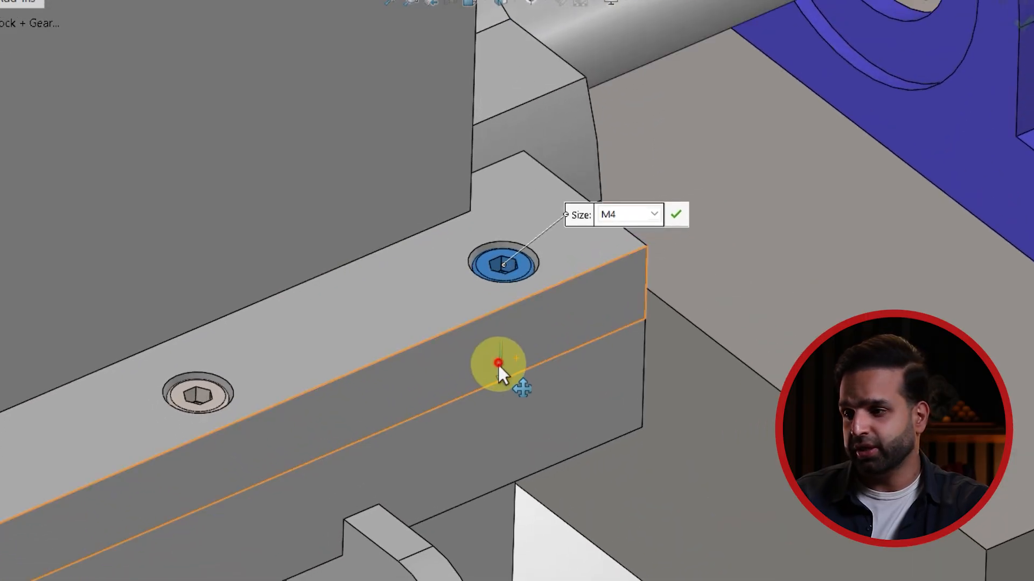
pyautogui.moveTo(498, 364); pyautogui.dragTo(499, 396)
pyautogui.click(415, 289)
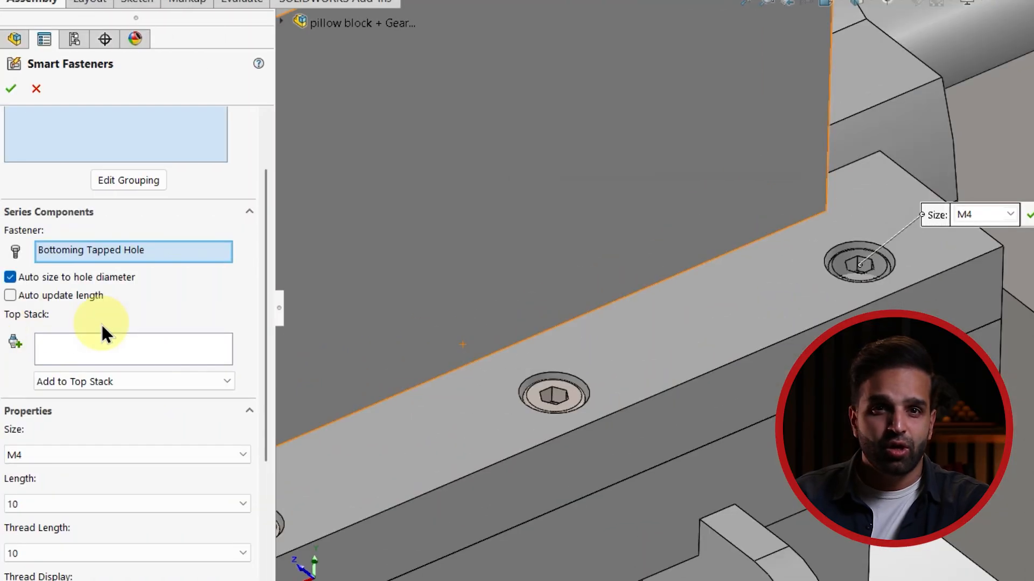
# Browse the DIN washers available for the flange screws' top stack without adding one
pyautogui.click(108, 380)
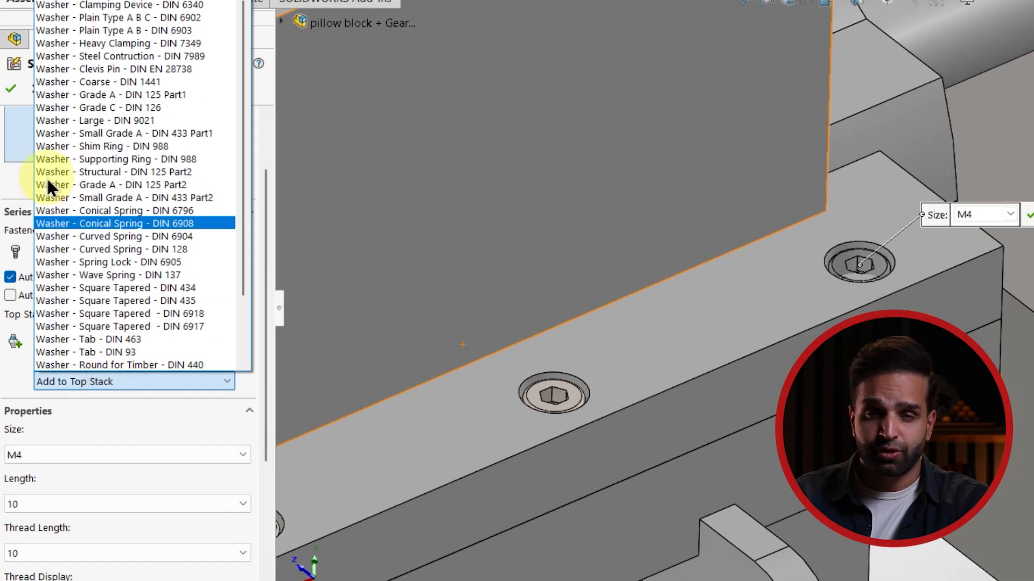
pyautogui.scroll(-3, 107, 102)
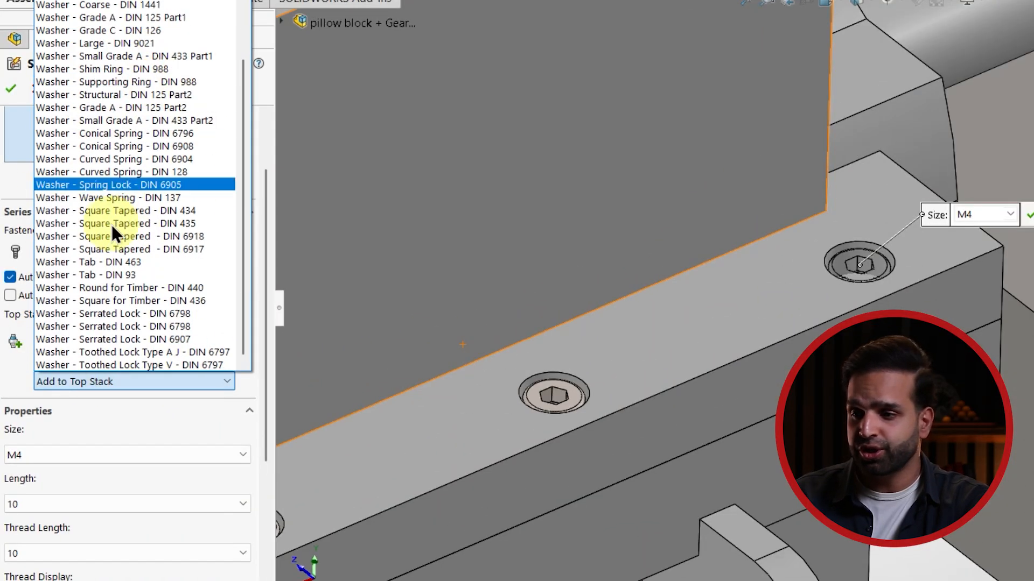
pyautogui.click(14, 384)
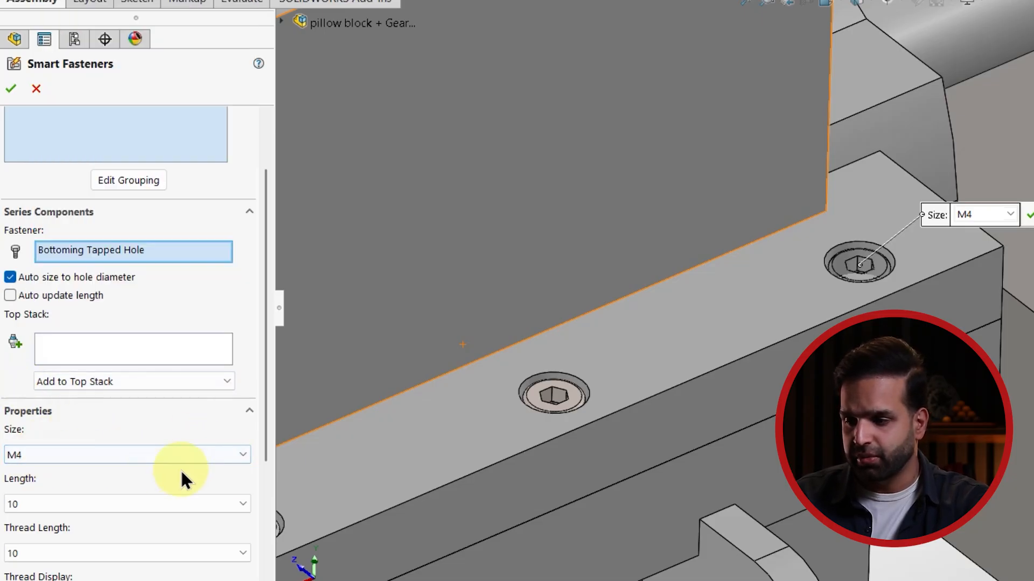
# Accept the smart fasteners on the upper shell's flange and inspect the socket head cap screws they created
pyautogui.scroll(3, 237, 312)
pyautogui.click(21, 89)
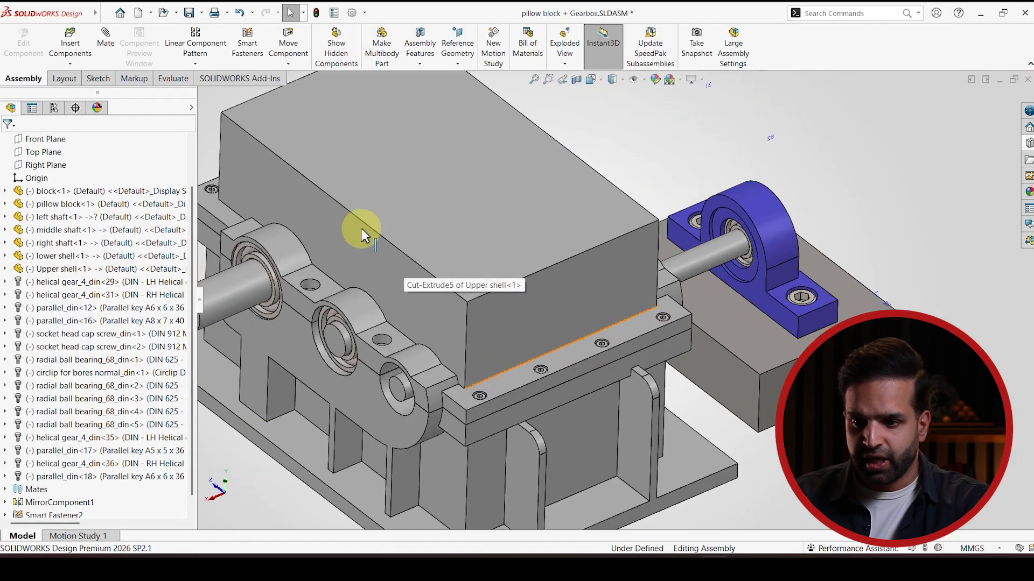
pyautogui.click(5, 516)
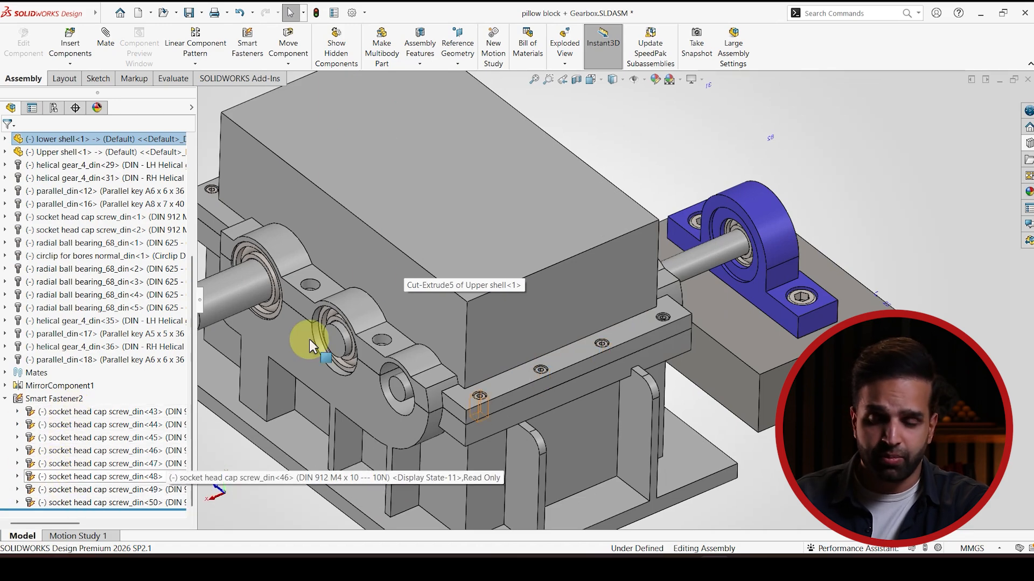
pyautogui.scroll(5, 398, 244)
pyautogui.moveTo(399, 243); pyautogui.dragTo(388, 262, button='middle')
pyautogui.moveTo(517, 271); pyautogui.dragTo(545, 294, button='middle')
pyautogui.scroll(-1, 547, 303)
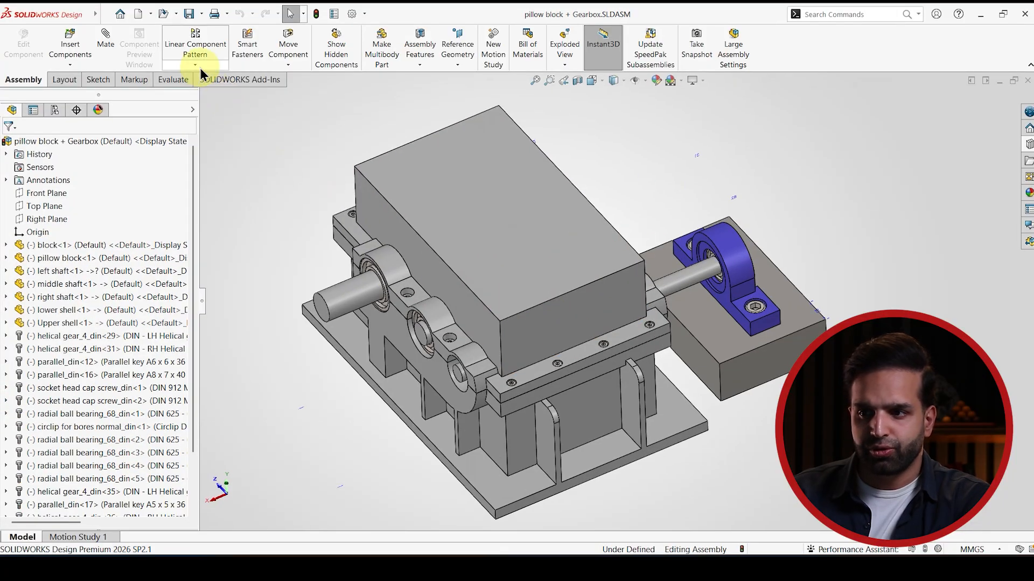
# Place an M6 Hex Socket Head - DIN 912 screw in the upper shell's counterbored hole between the middle and right shaft bearings
pyautogui.click(199, 66)
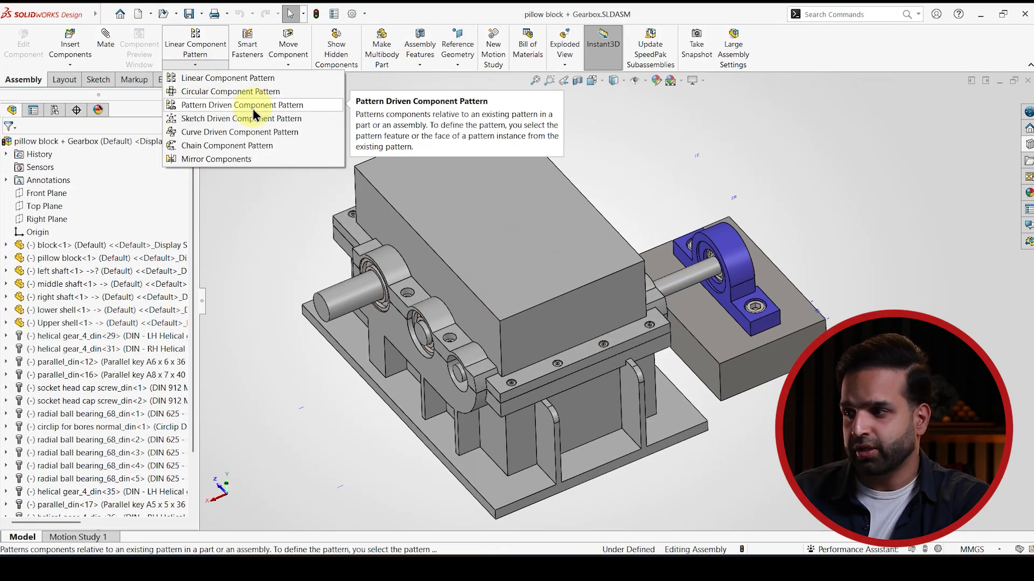
pyautogui.click(283, 228)
pyautogui.scroll(-5, 446, 353)
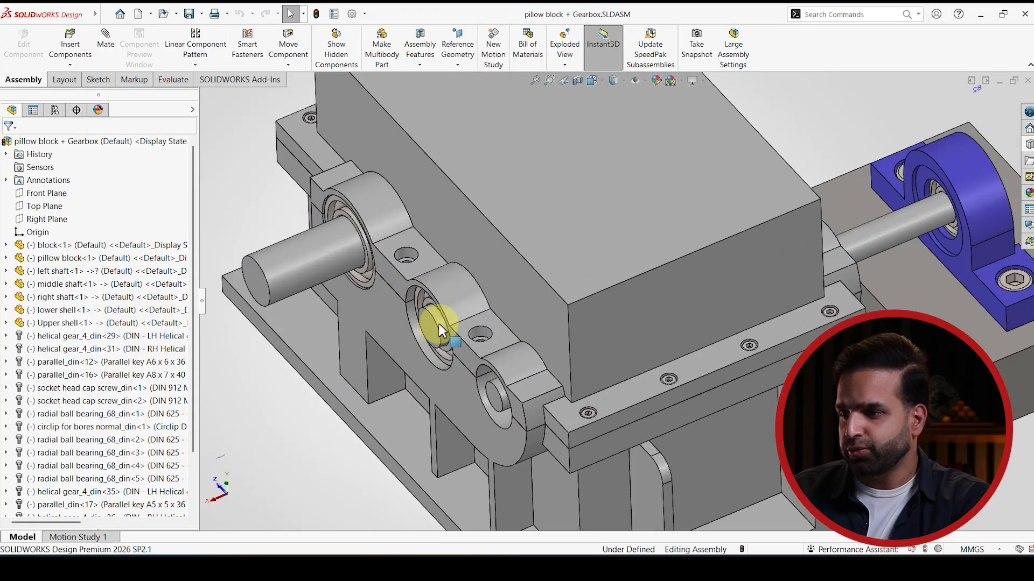
pyautogui.scroll(-2, 440, 353)
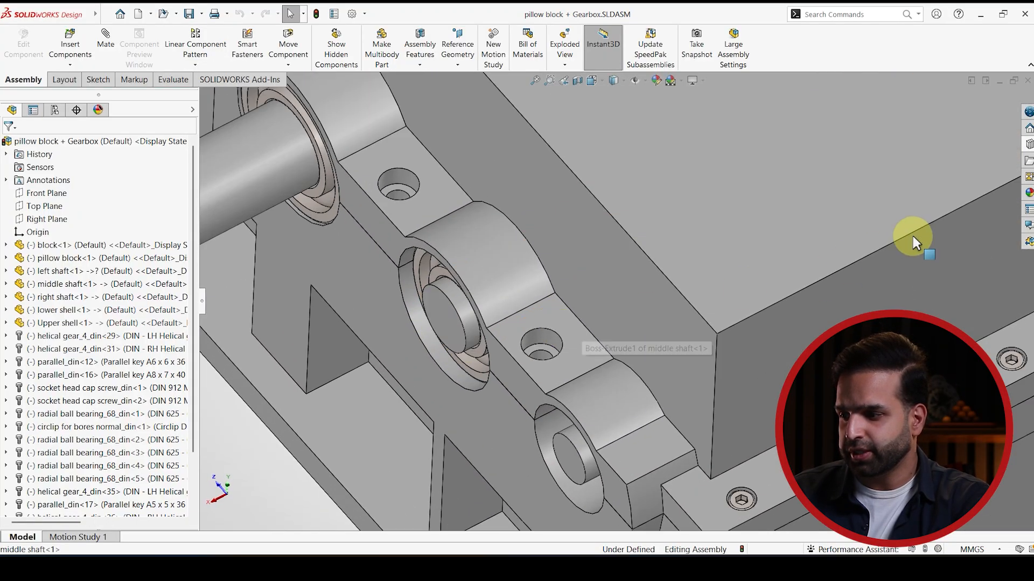
pyautogui.click(1028, 144)
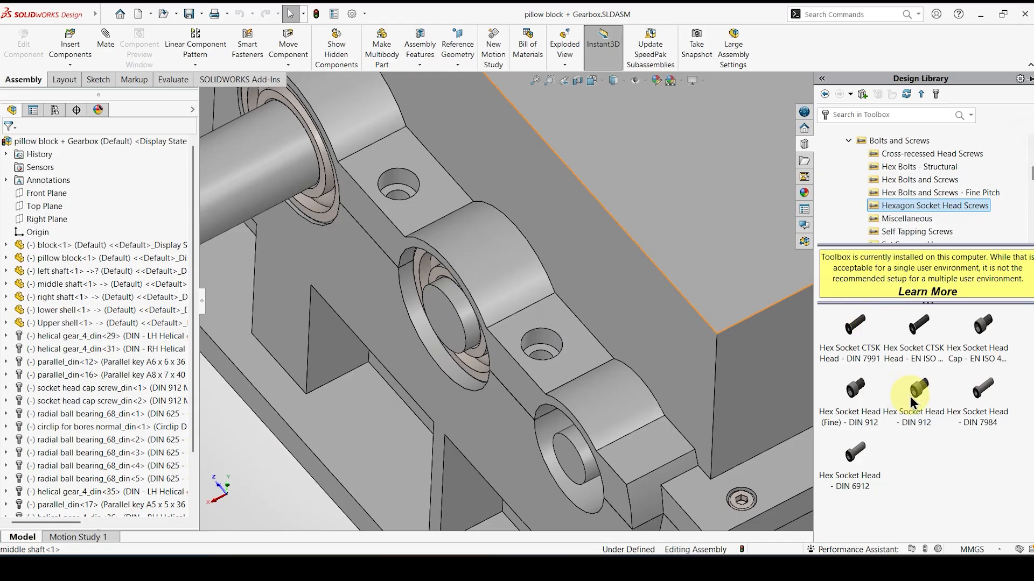
pyautogui.moveTo(802, 395); pyautogui.dragTo(539, 345)
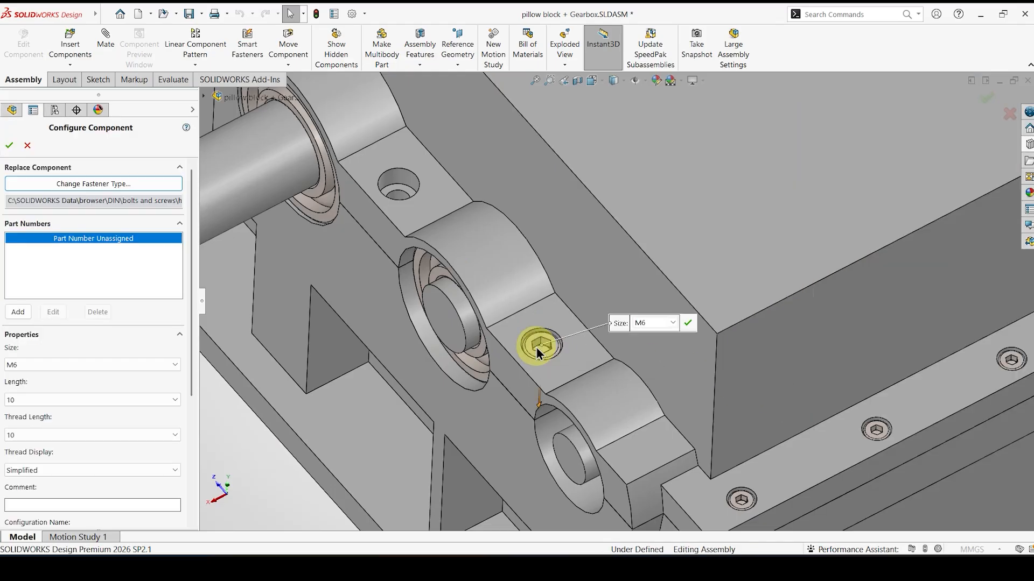
# Set the M6 screw's length to 16 mm in a wireframe view, restore the shaded display and finish inserting
pyautogui.click(614, 156)
pyautogui.scroll(-5, 524, 385)
pyautogui.moveTo(562, 368); pyautogui.dragTo(549, 425)
pyautogui.click(616, 83)
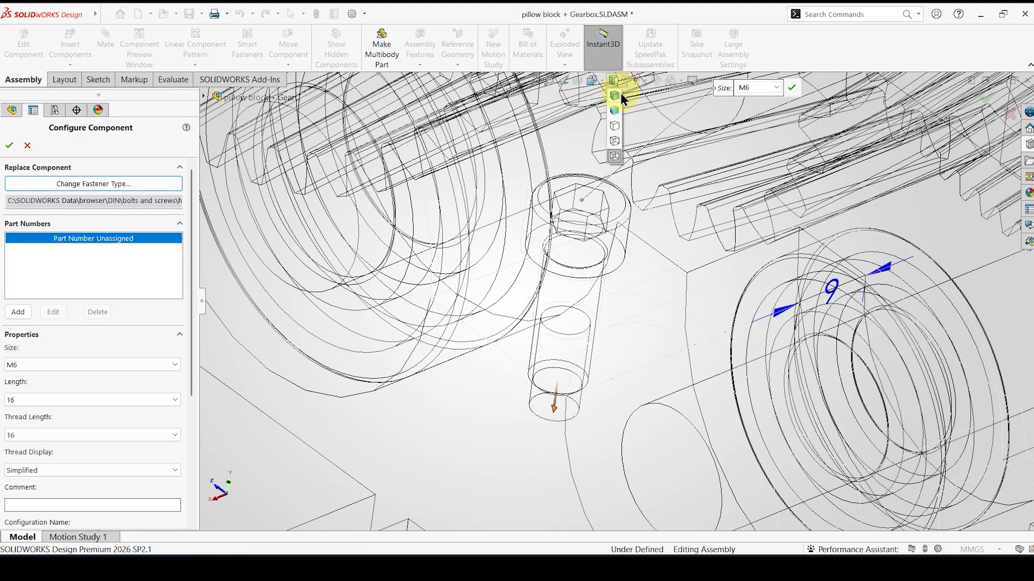
pyautogui.click(607, 133)
pyautogui.scroll(5, 634, 313)
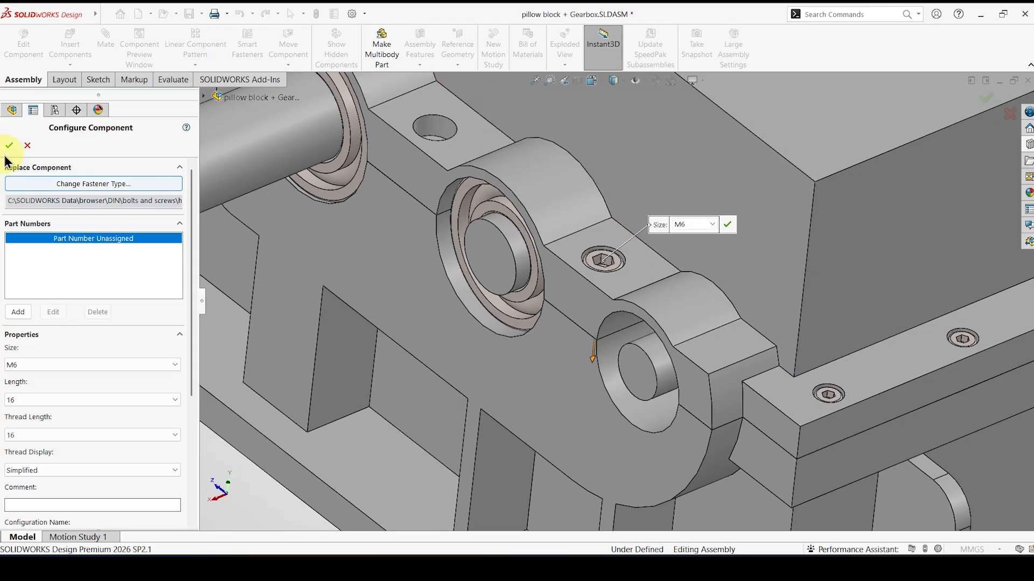
pyautogui.click(5, 148)
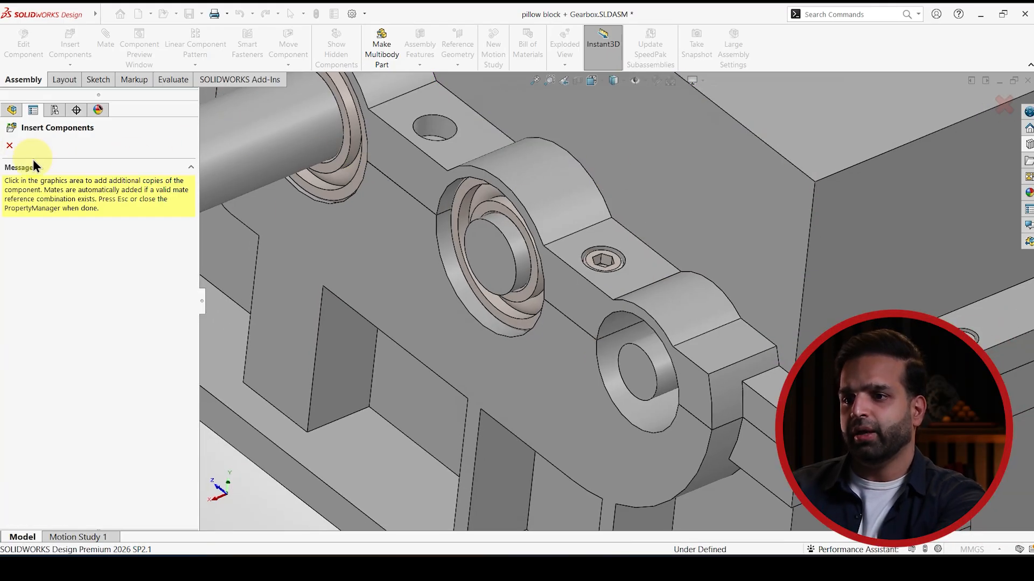
pyautogui.click(9, 147)
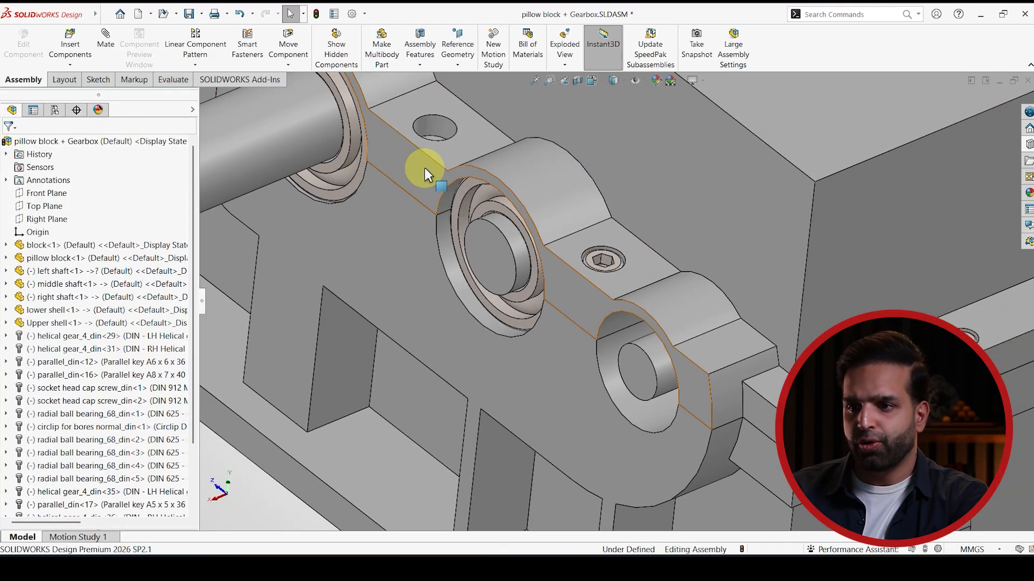
# Create a pattern driven component pattern of the M6 screw using the upper shell's CBORE for M6 Hex Socket Head Cap Screw feature
pyautogui.click(196, 66)
pyautogui.click(207, 105)
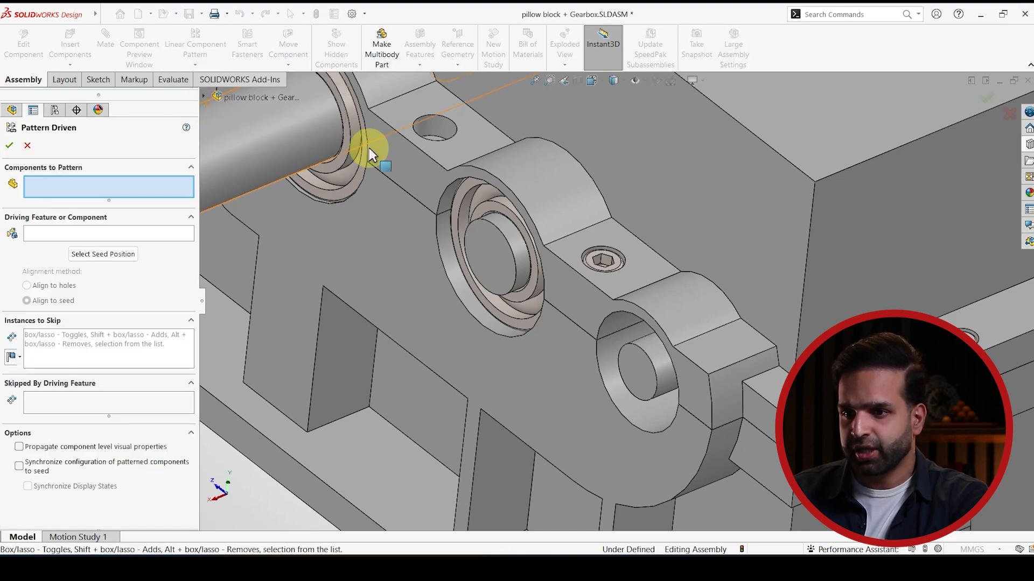
pyautogui.click(603, 261)
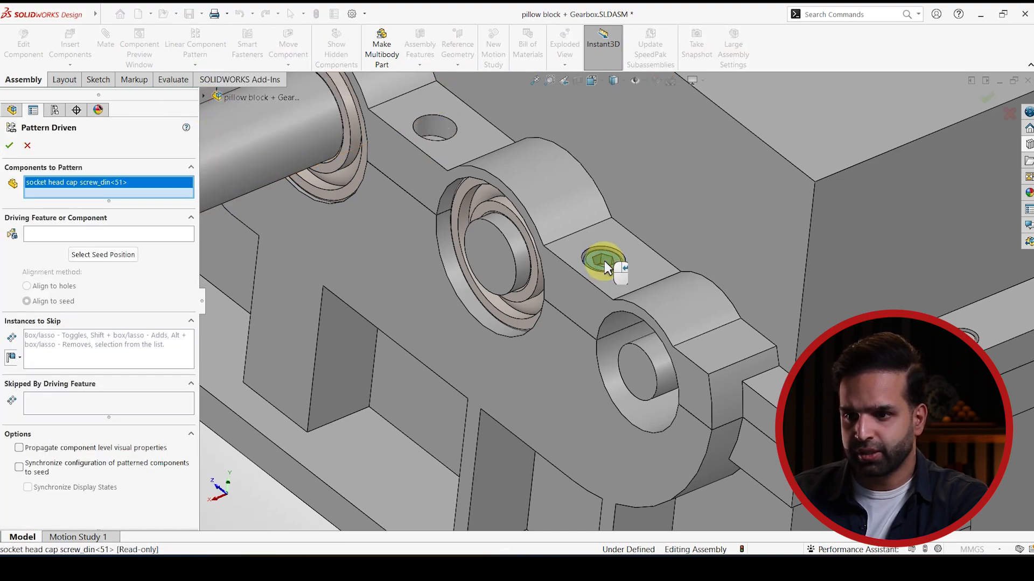
pyautogui.click(98, 234)
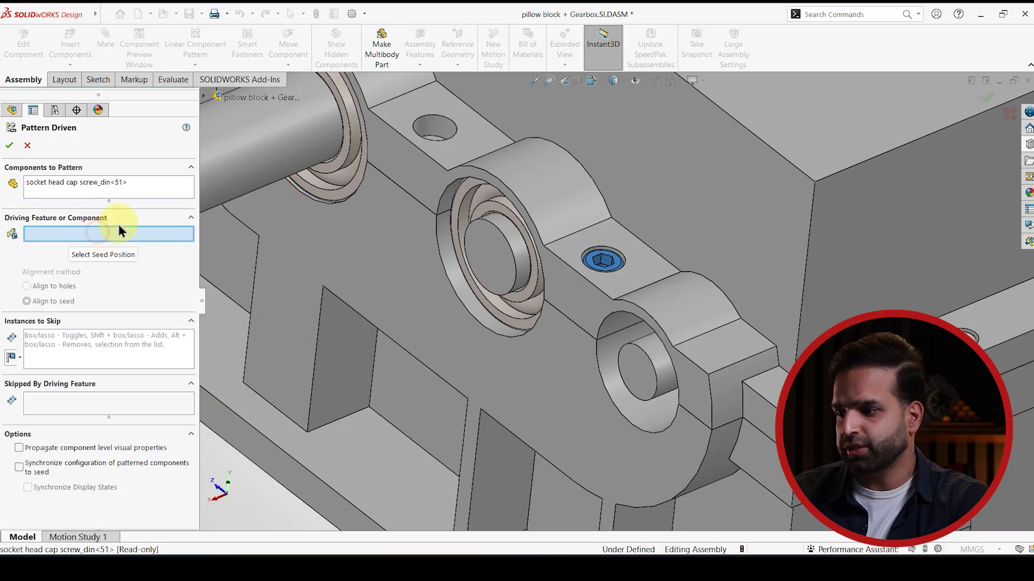
pyautogui.click(428, 129)
pyautogui.scroll(2, 565, 170)
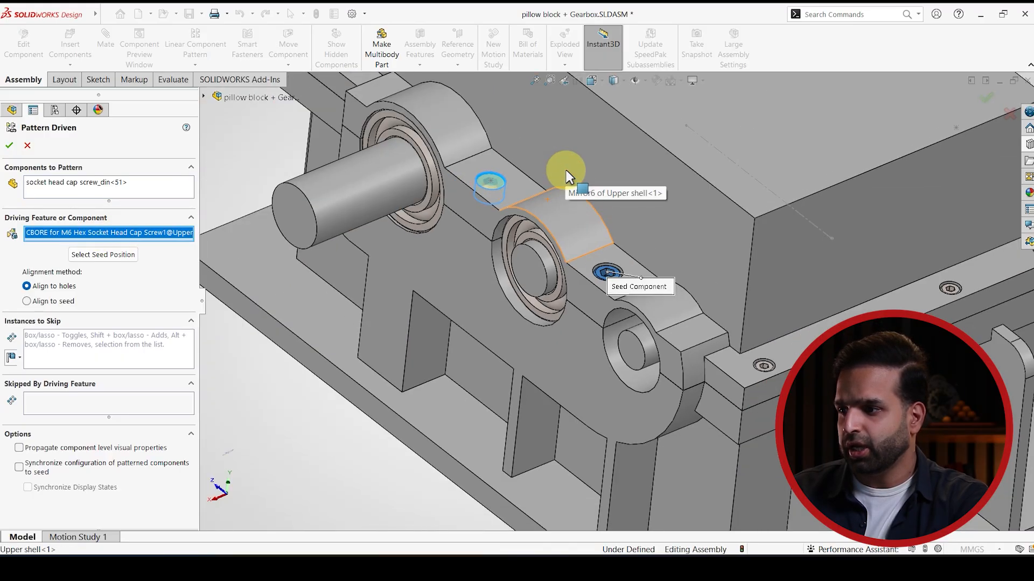
pyautogui.scroll(3, 567, 175)
pyautogui.moveTo(717, 138); pyautogui.dragTo(684, 404, button='middle')
pyautogui.click(10, 145)
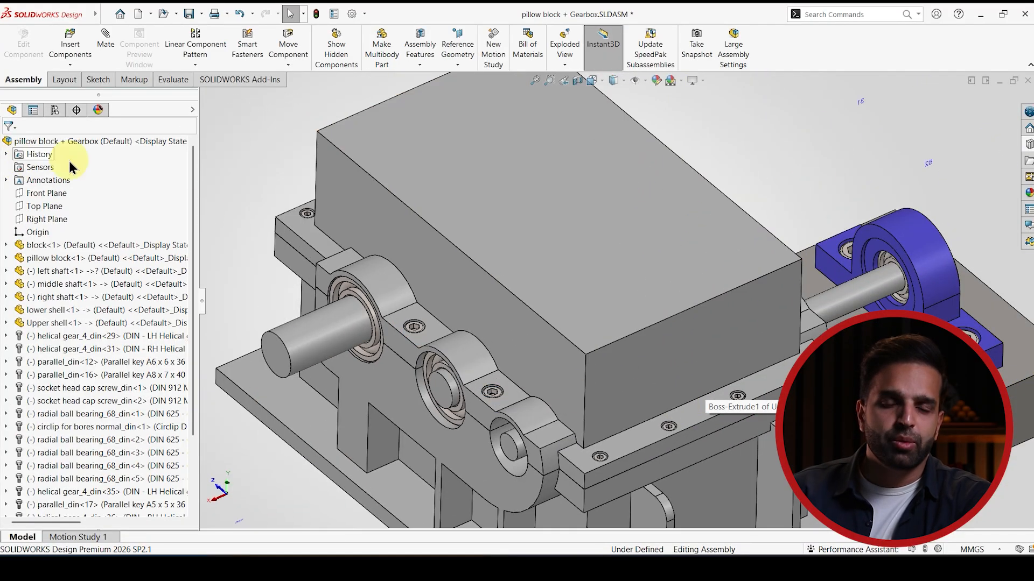
pyautogui.moveTo(509, 363); pyautogui.dragTo(565, 404, button='middle')
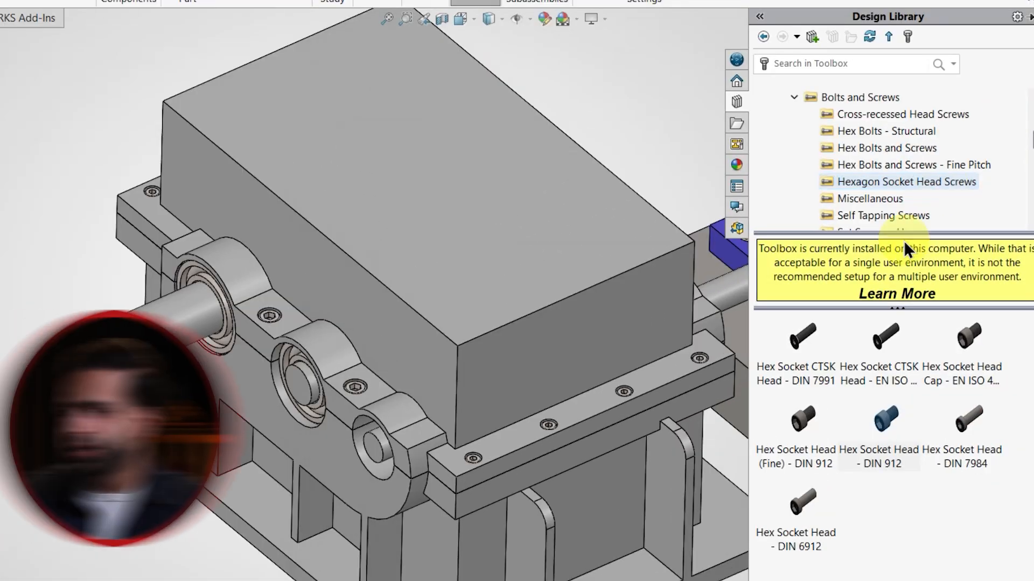
# Return to the Toolbox standards and browse through DIN and Bolts and Screws to Hexagon Socket Head Screws
pyautogui.click(763, 36)
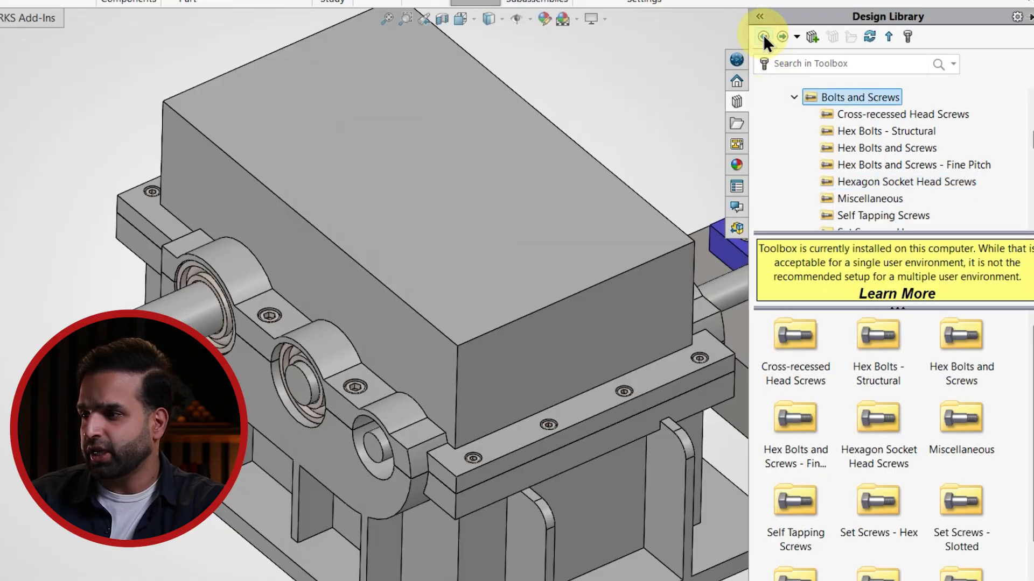
pyautogui.click(763, 35)
pyautogui.click(764, 36)
pyautogui.doubleClick(797, 498)
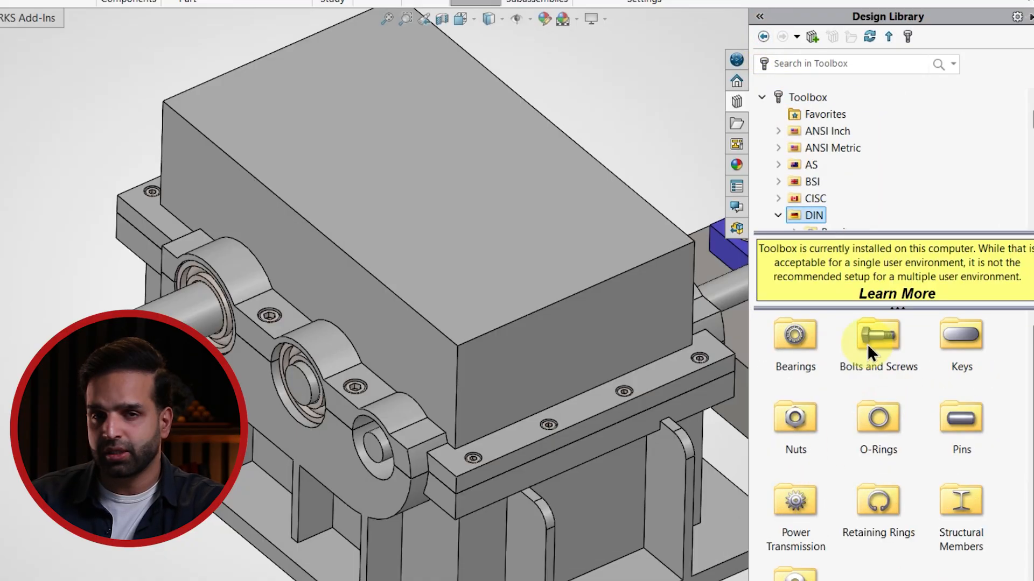
pyautogui.doubleClick(867, 344)
pyautogui.doubleClick(874, 427)
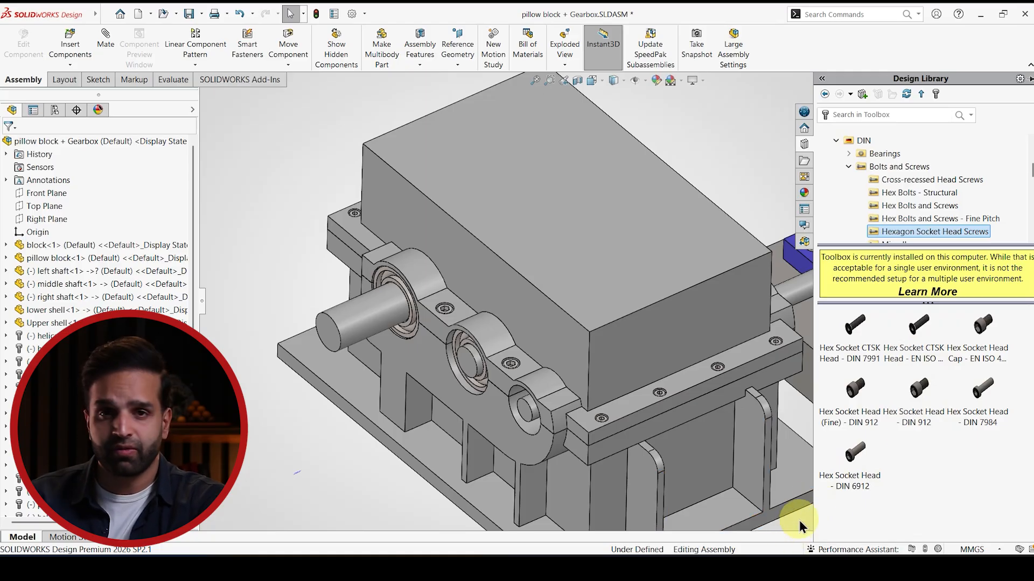
# Open the Toolbox configuration, return to its welcome page and enter the hardware customization stage
pyautogui.moveTo(903, 376)
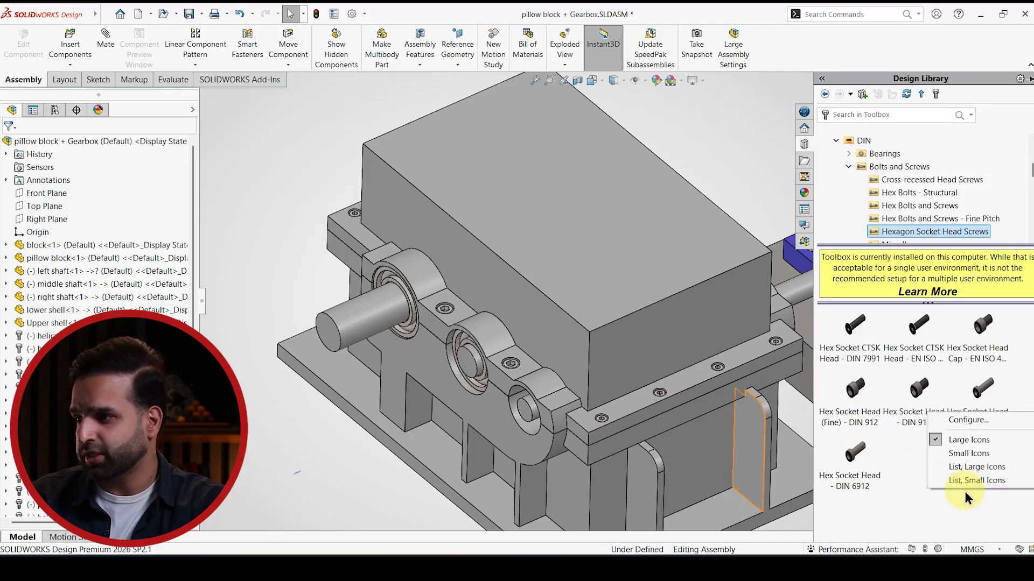
pyautogui.click(964, 424)
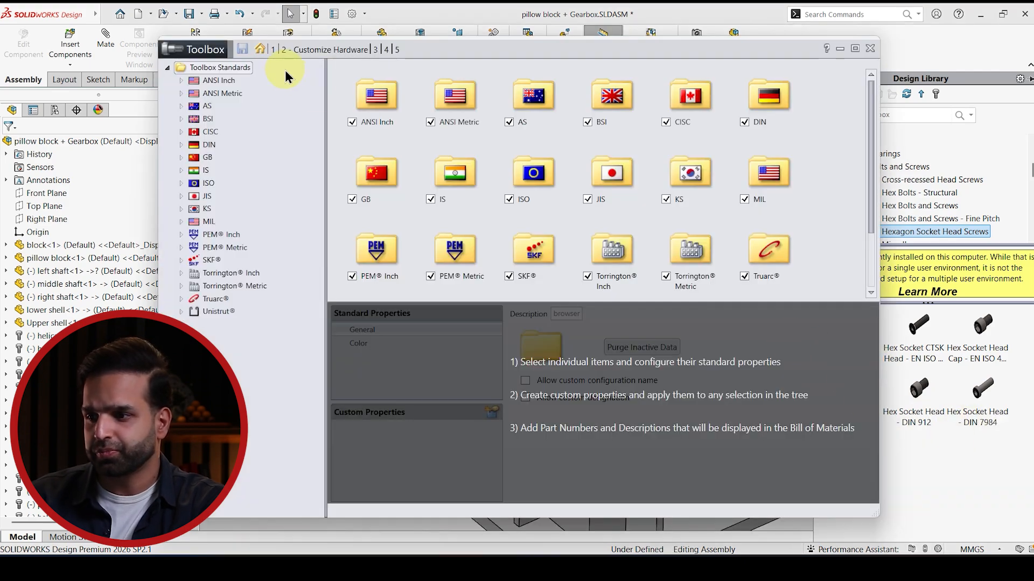
pyautogui.click(261, 49)
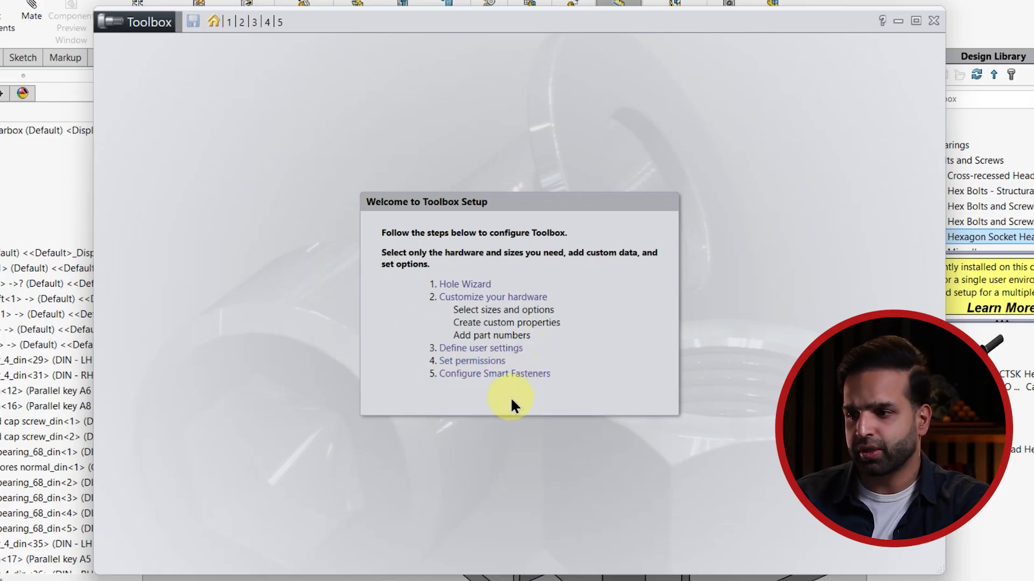
pyautogui.click(454, 298)
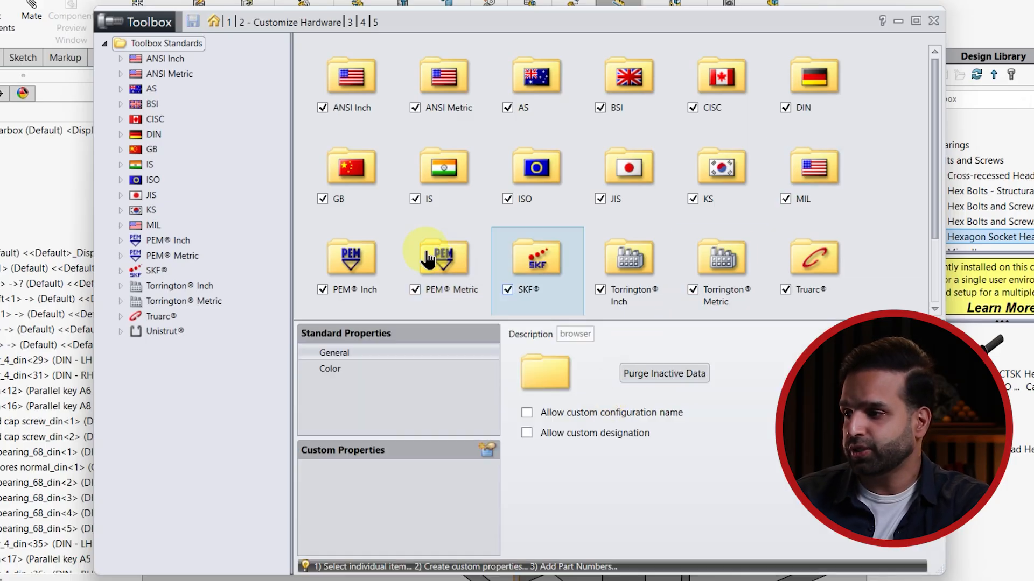
# Disable the IS, GB, CISC, JIS and KS standards in the Toolbox hardware configuration
pyautogui.click(415, 199)
pyautogui.click(322, 198)
pyautogui.click(692, 107)
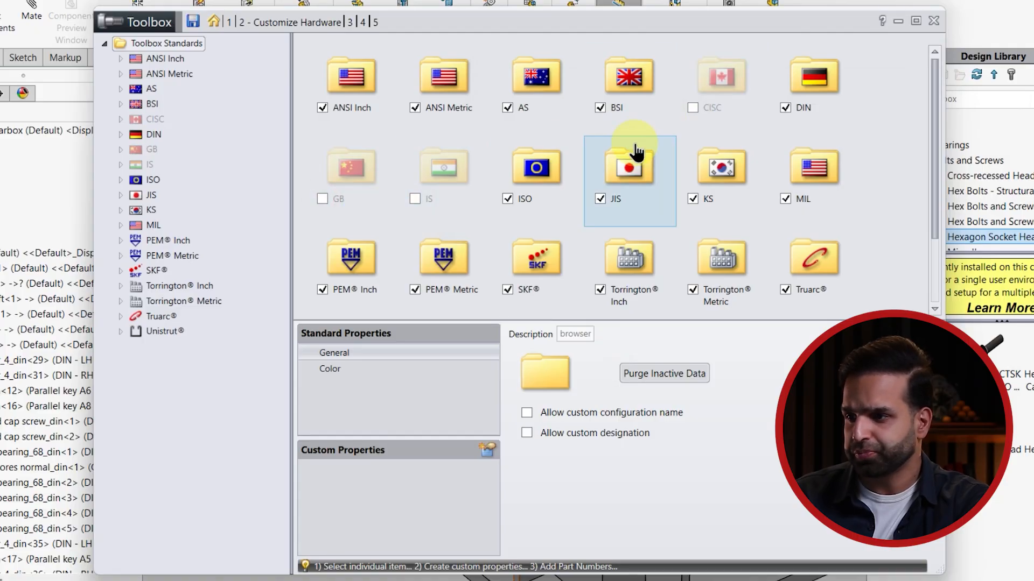
pyautogui.click(600, 197)
pyautogui.click(694, 199)
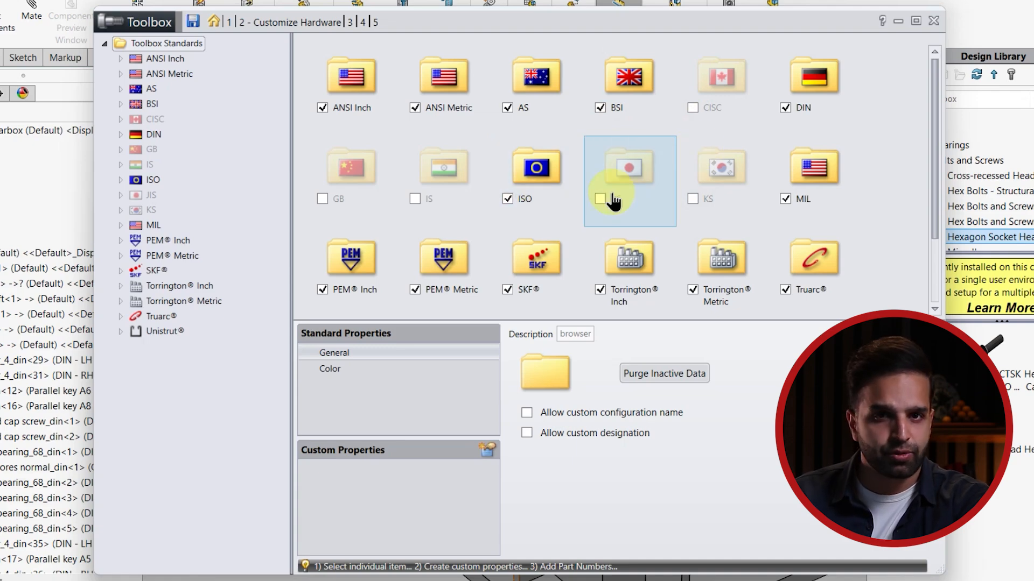
# Create a new folder named my parts directly under Toolbox Standards
pyautogui.rightClick(132, 45)
pyautogui.click(167, 65)
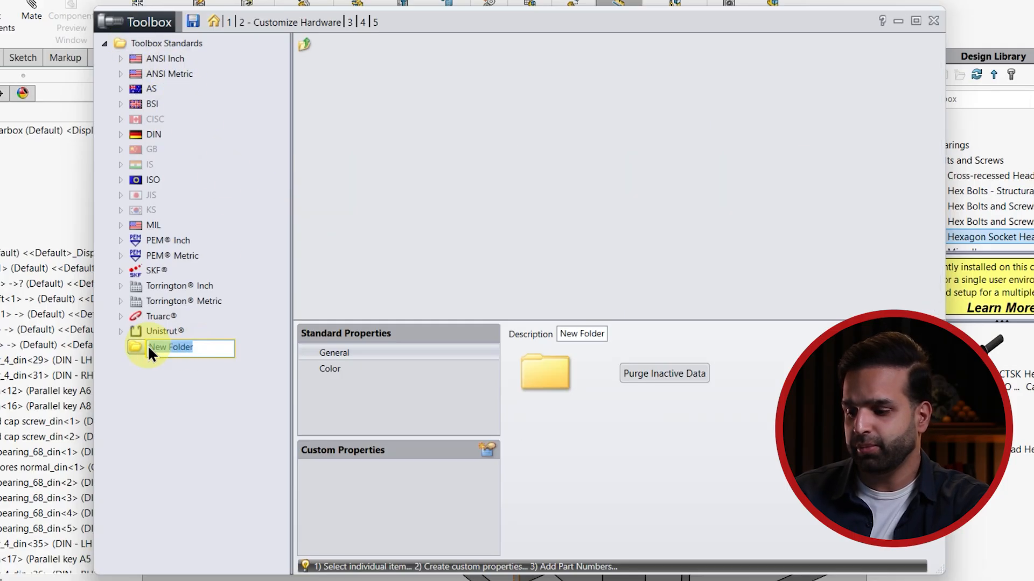
pyautogui.write('my parts')
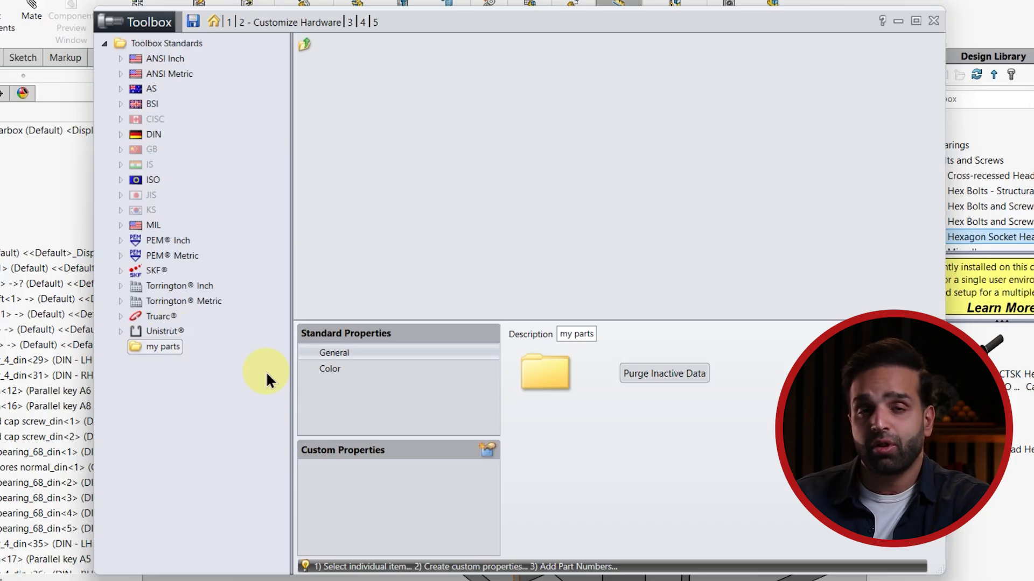
# Copy the Radial Contact Ball Bearing from the DIN Ball Bearings into the my parts folder
pyautogui.click(120, 135)
pyautogui.click(134, 148)
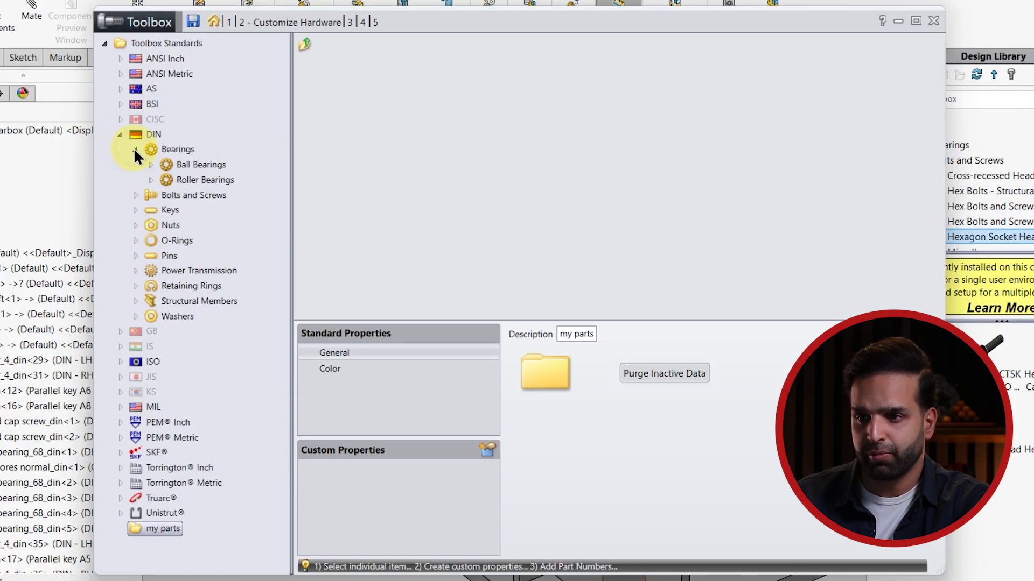
pyautogui.click(148, 164)
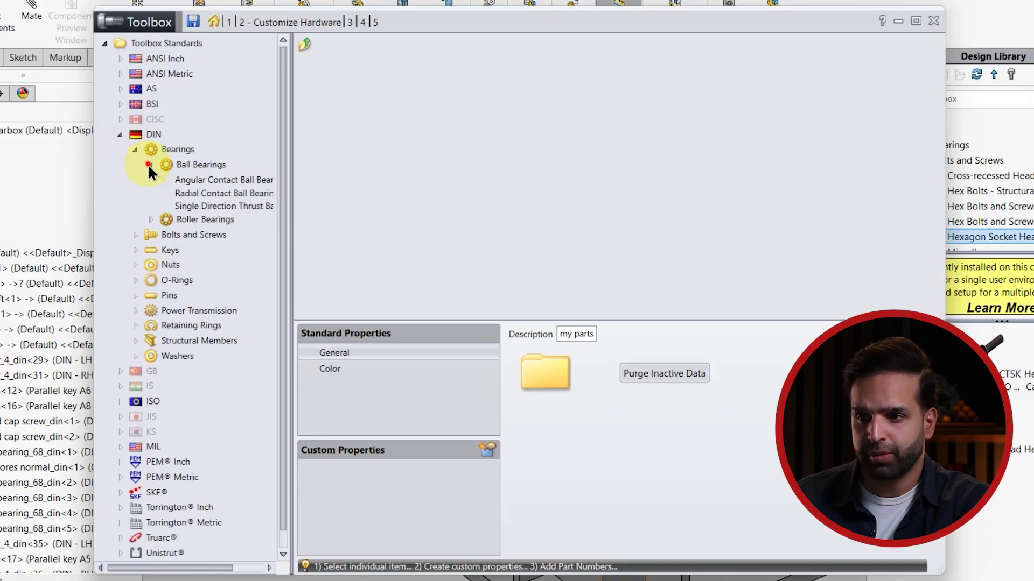
pyautogui.rightClick(186, 193)
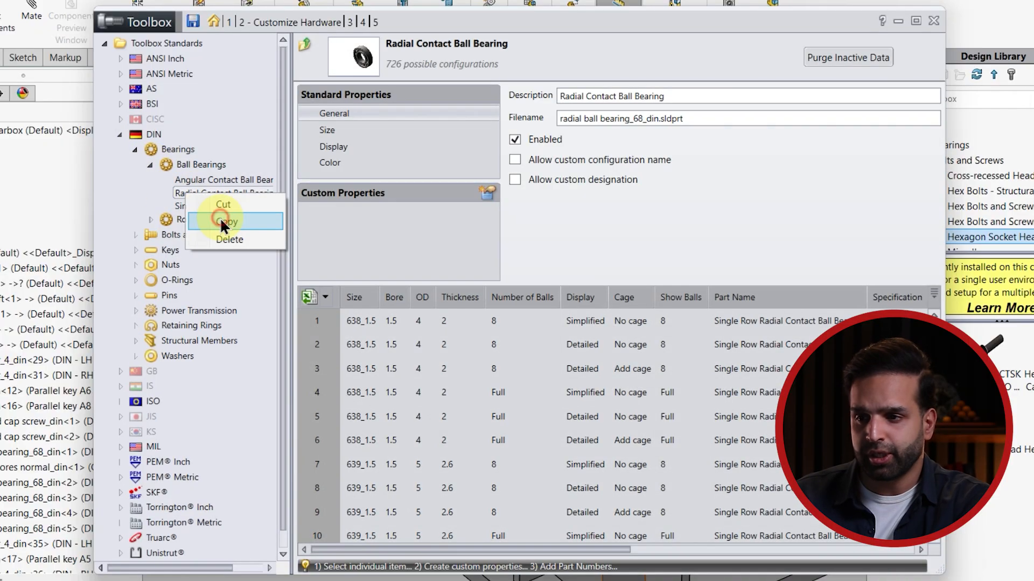
pyautogui.click(220, 218)
pyautogui.scroll(-1, 190, 269)
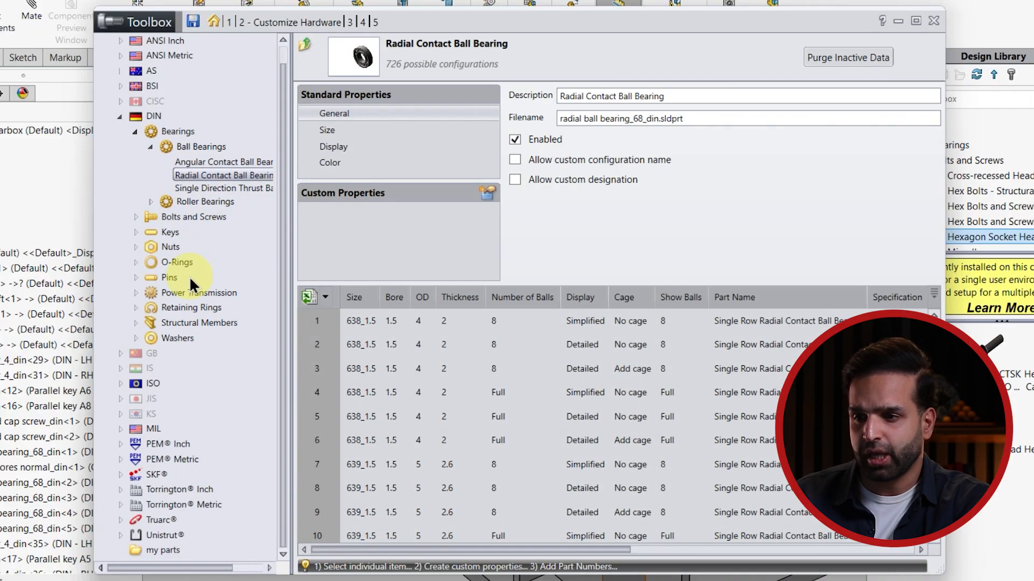
pyautogui.rightClick(150, 550)
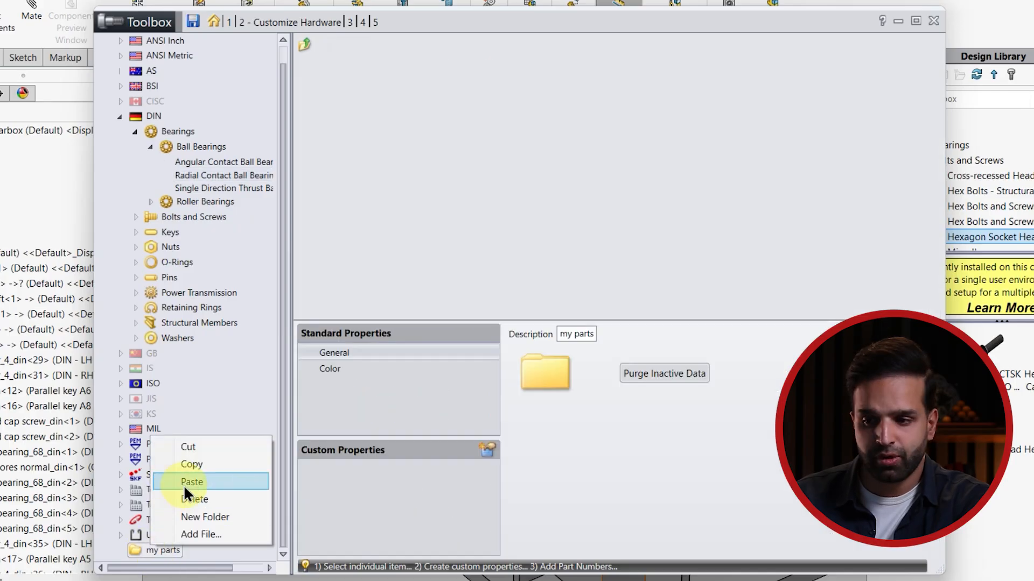
pyautogui.click(184, 483)
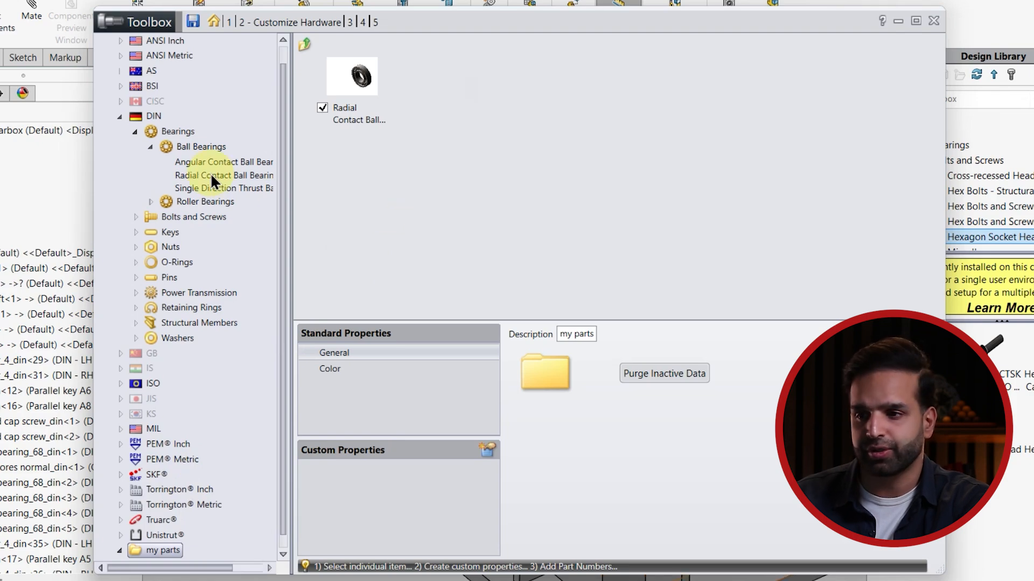
# Copy Hex Socket Head - DIN 912 from the DIN Hexagon Socket Head Screws into the my parts folder
pyautogui.click(134, 133)
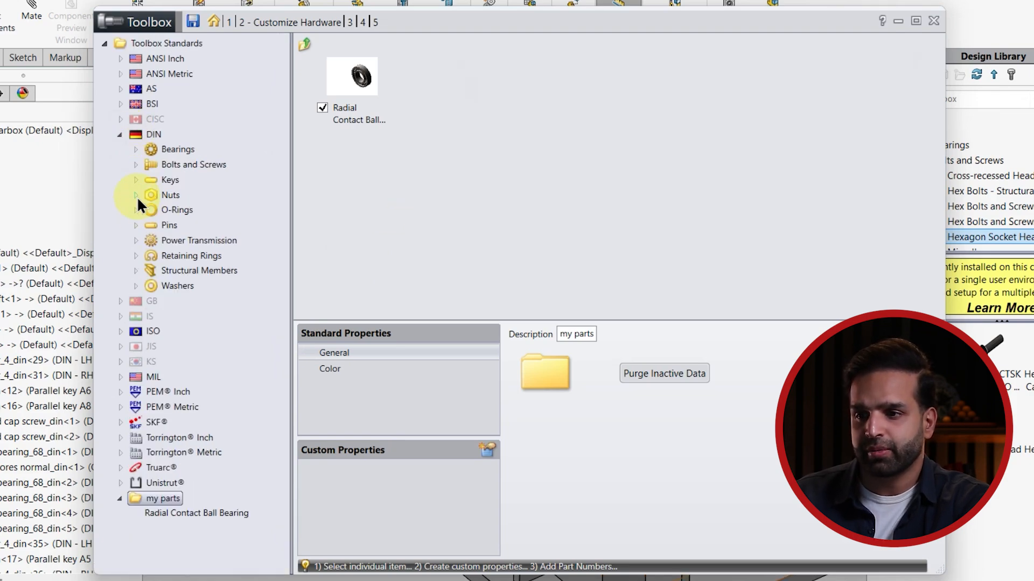
pyautogui.click(135, 165)
pyautogui.click(171, 192)
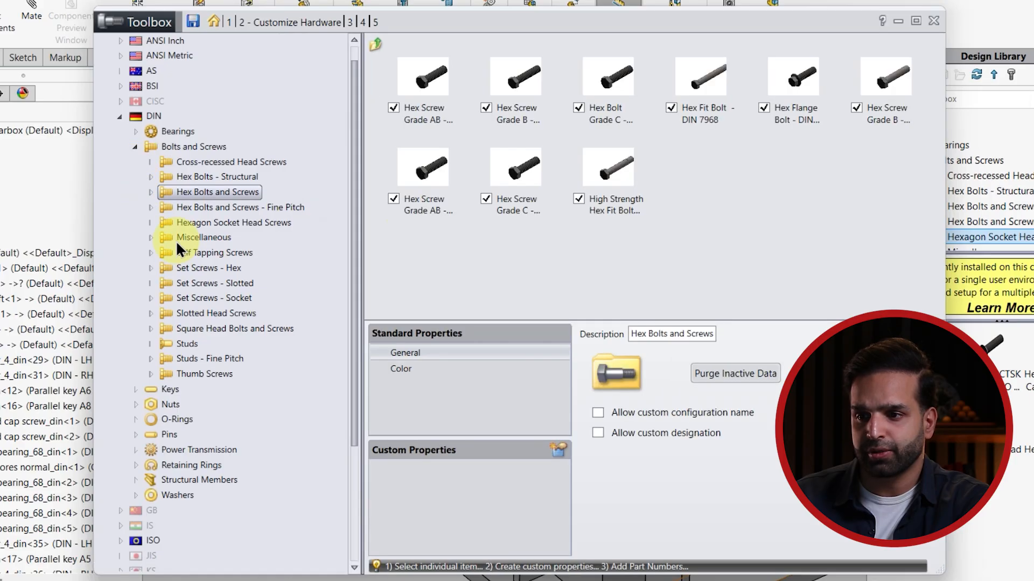
pyautogui.doubleClick(169, 224)
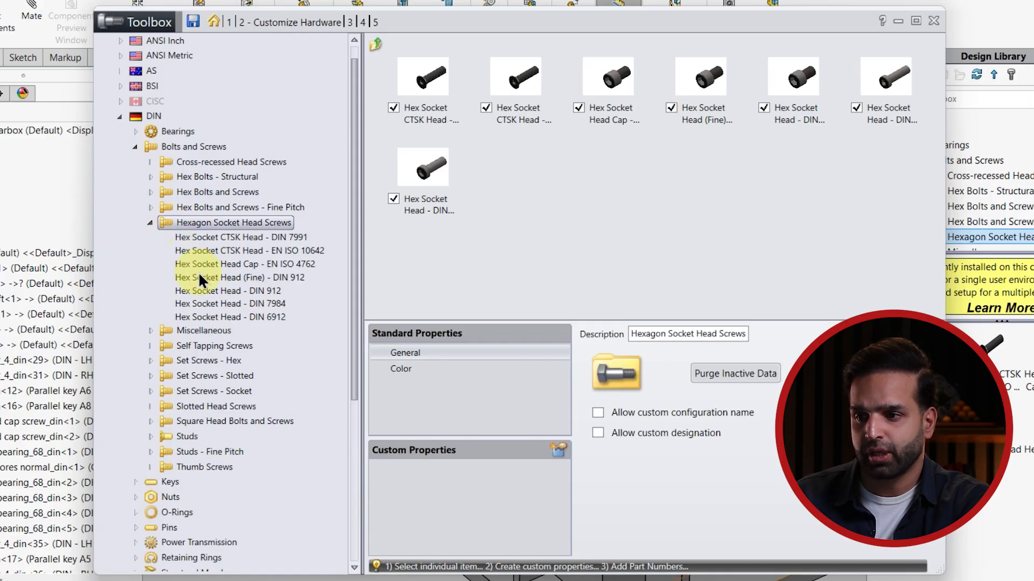
pyautogui.click(203, 291)
pyautogui.rightClick(204, 291)
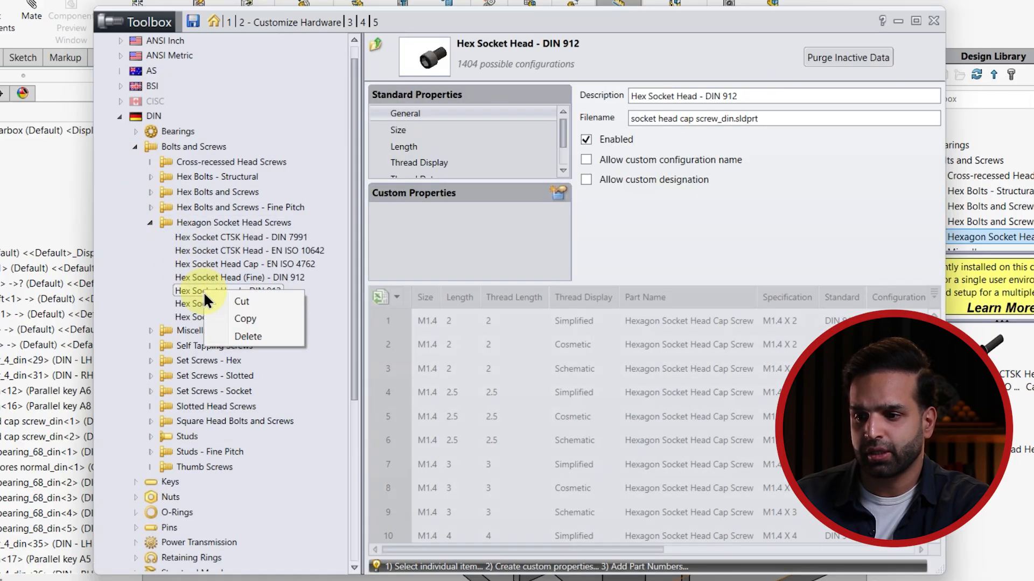
pyautogui.click(220, 318)
pyautogui.scroll(-5, 158, 342)
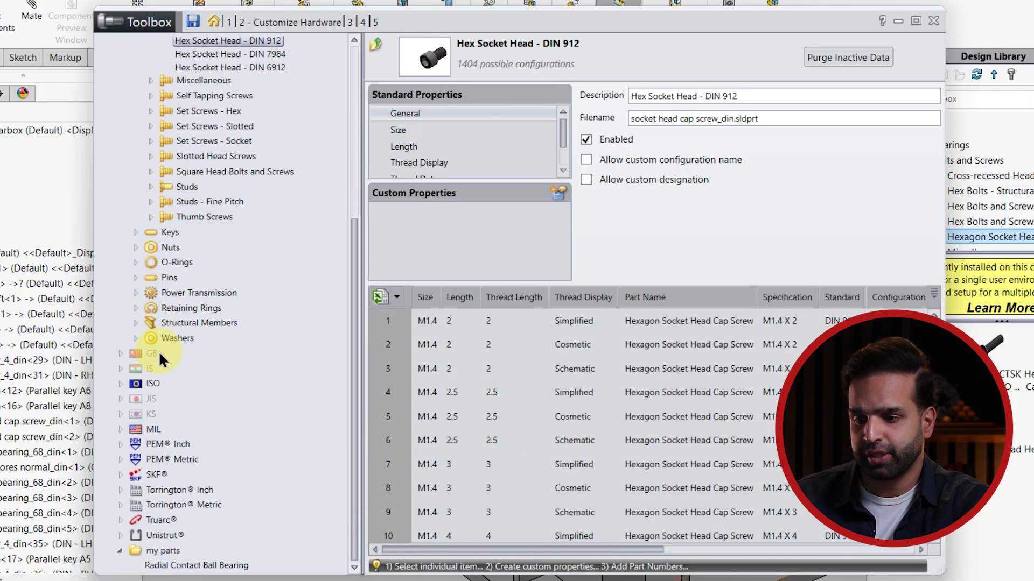
pyautogui.rightClick(148, 551)
pyautogui.click(166, 478)
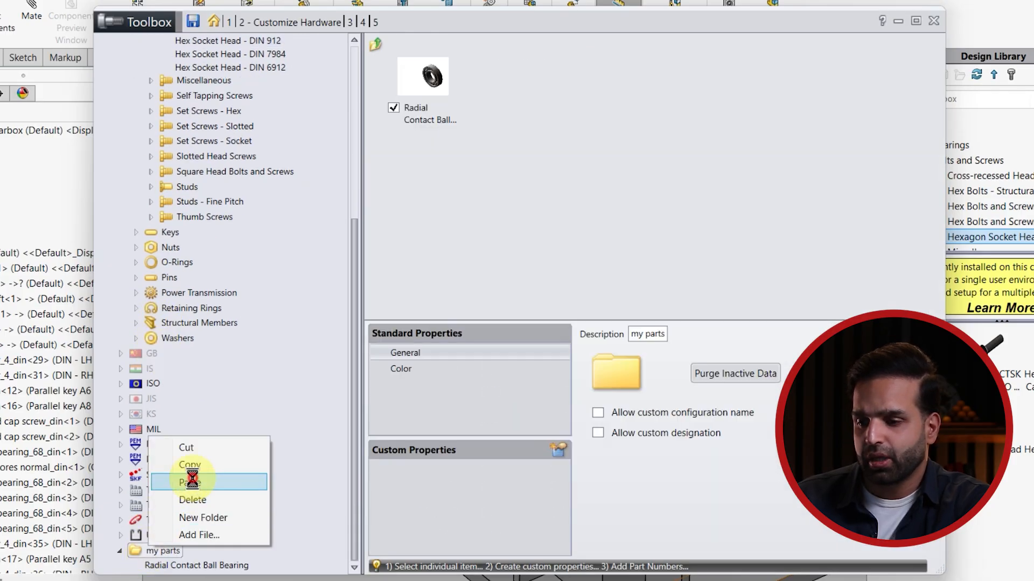
# Copy Hex Nut Grade C - DIN EN 24034 from the DIN Hex Nuts into the my parts folder
pyautogui.scroll(4, 206, 269)
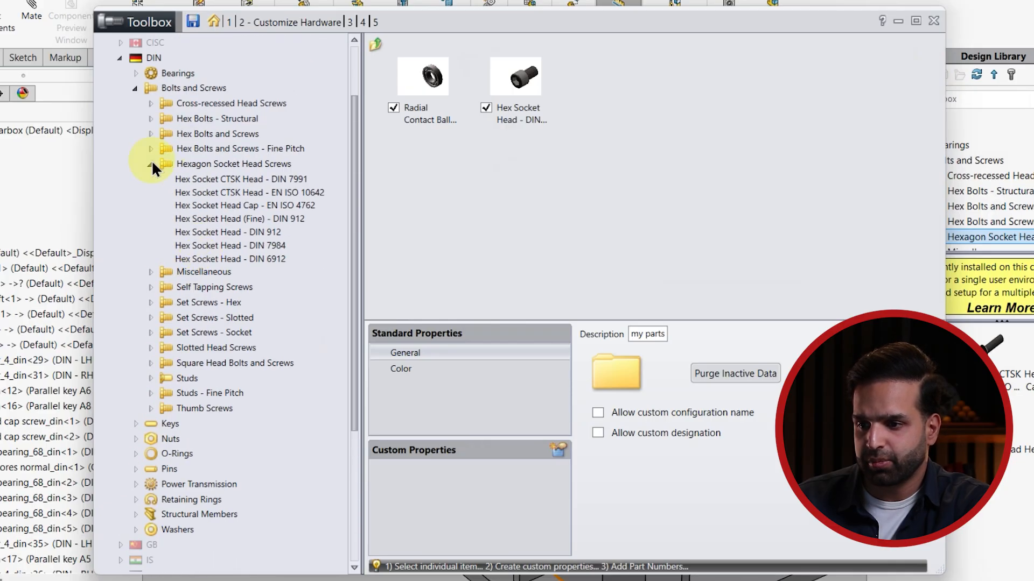
pyautogui.click(150, 162)
pyautogui.click(135, 89)
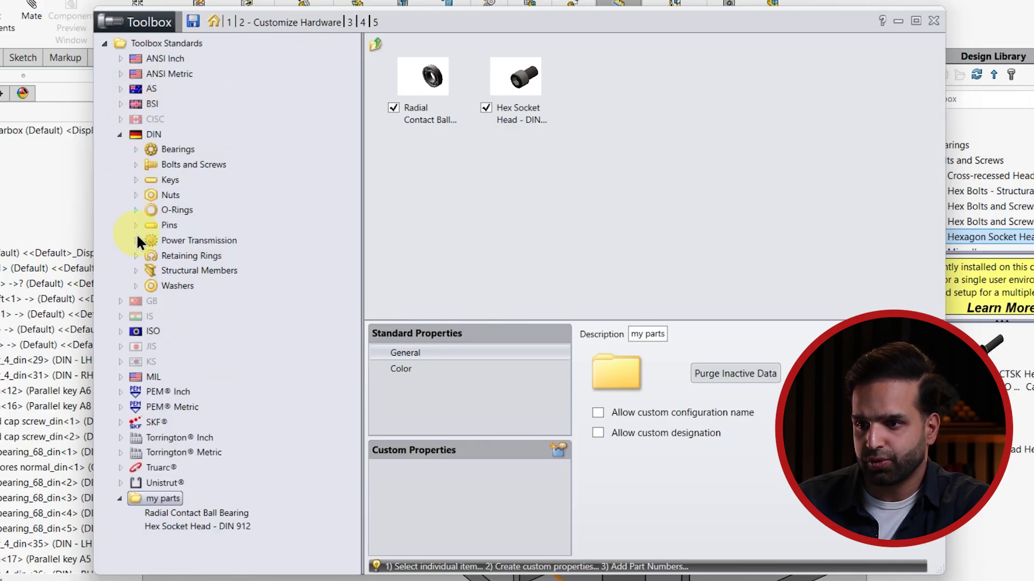
pyautogui.click(137, 194)
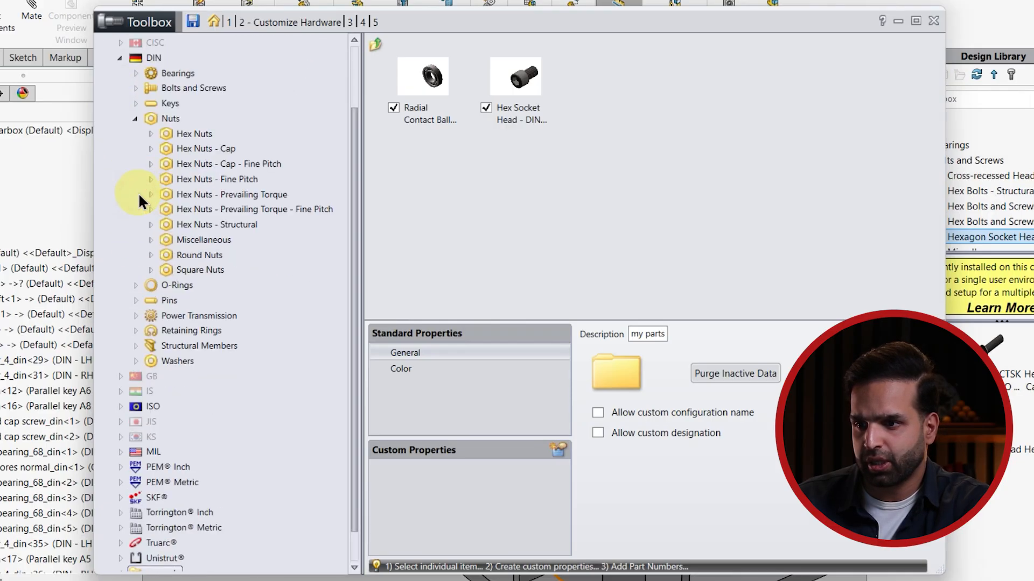
pyautogui.click(151, 134)
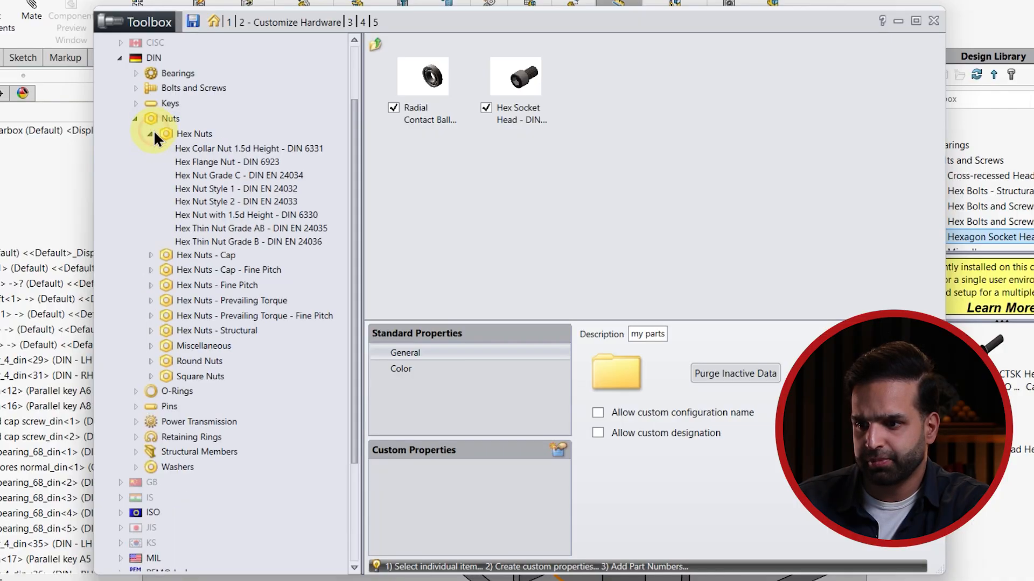
pyautogui.click(194, 178)
pyautogui.rightClick(194, 177)
pyautogui.click(209, 202)
pyautogui.scroll(-3, 210, 333)
pyautogui.rightClick(157, 540)
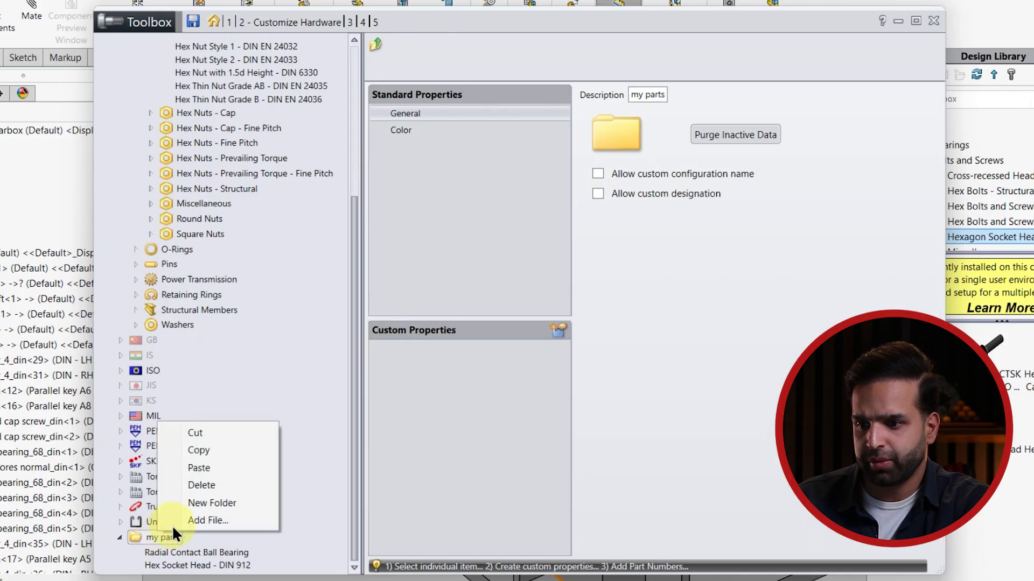
pyautogui.click(193, 468)
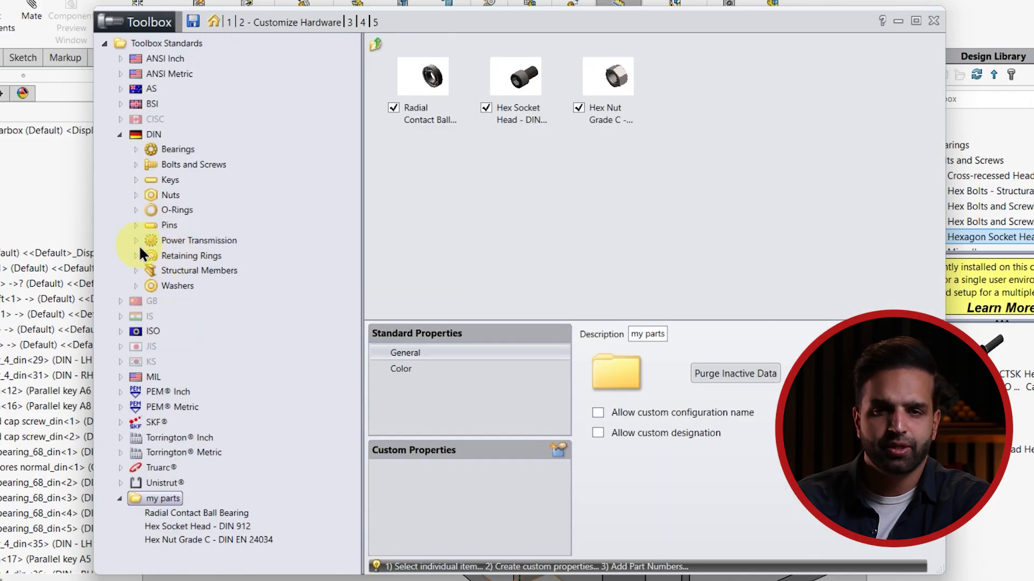
# View the Helical Gear entry in the DIN Power Transmission gears, and return to the my parts folder
pyautogui.click(135, 241)
pyautogui.click(151, 264)
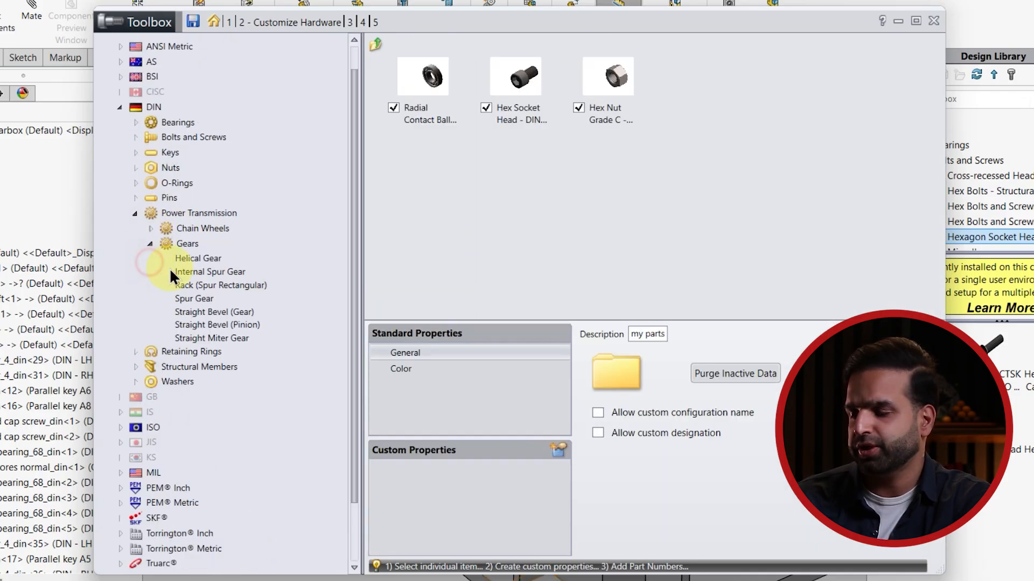
pyautogui.click(198, 257)
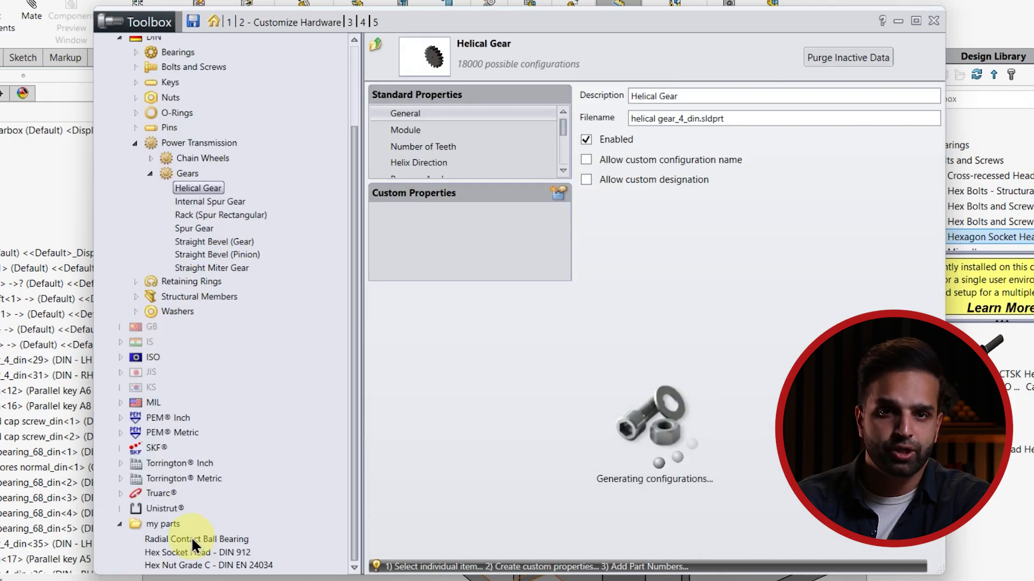
pyautogui.click(162, 523)
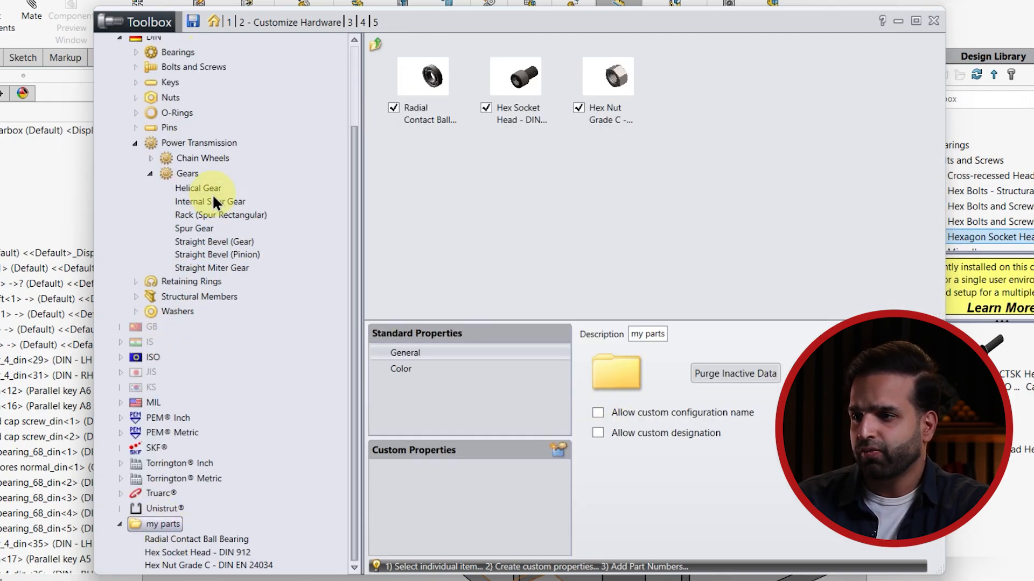
# Save the customized Toolbox hardware settings and close the configuration window
pyautogui.scroll(3, 213, 178)
pyautogui.click(193, 21)
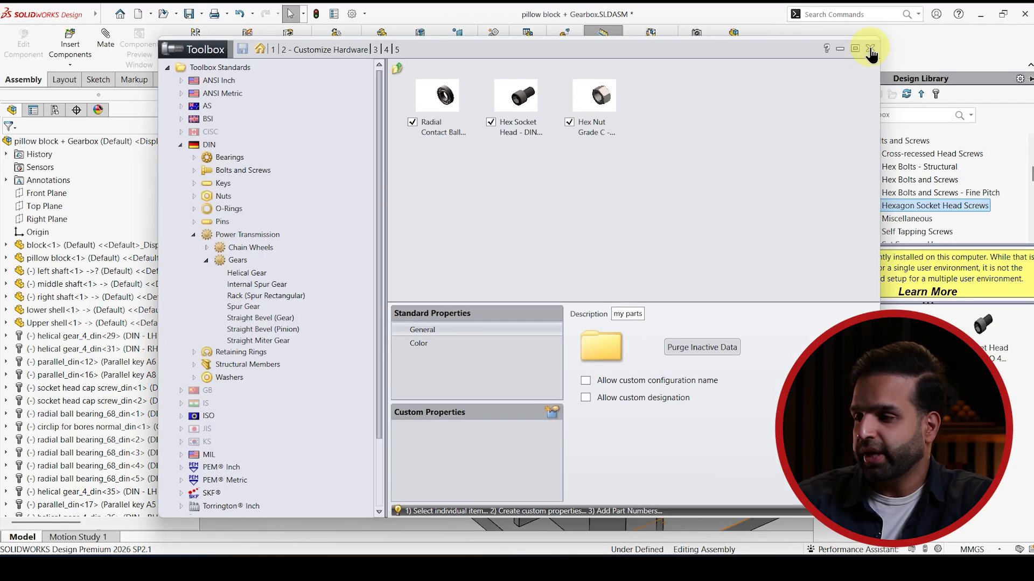
pyautogui.click(871, 52)
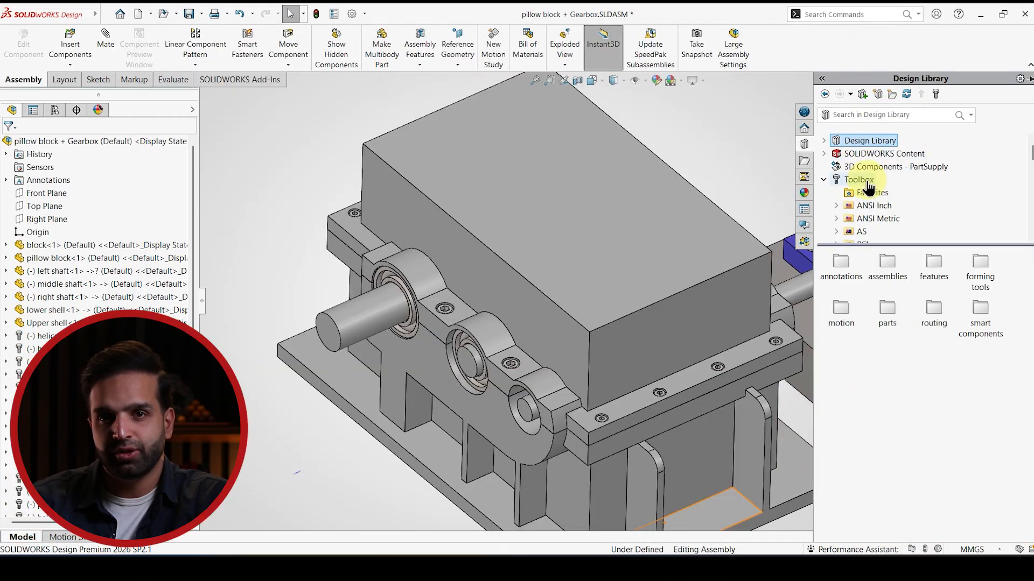
# Open the my parts folder under Toolbox in the Design Library to check its components
pyautogui.click(864, 181)
pyautogui.scroll(-5, 883, 458)
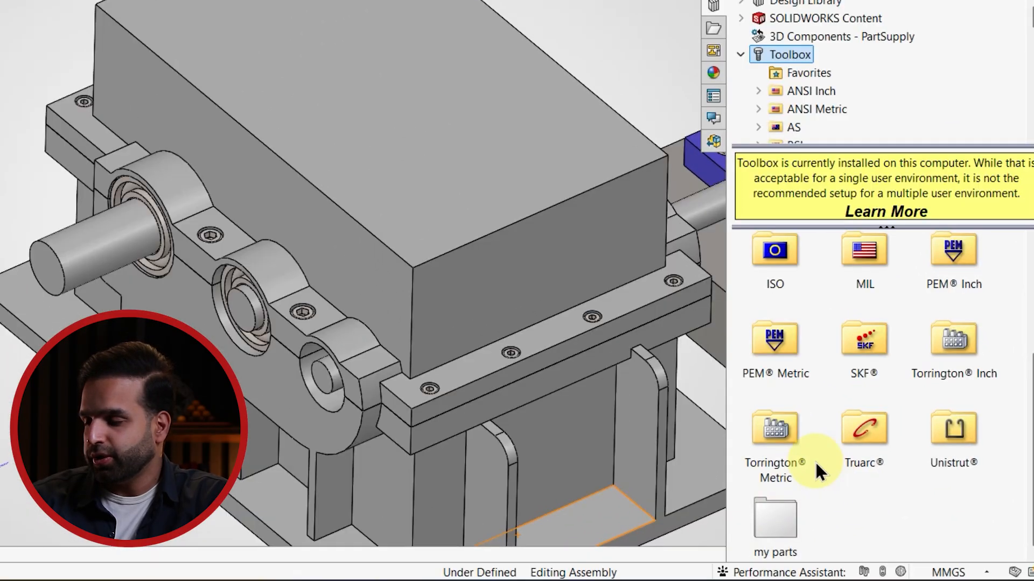
pyautogui.doubleClick(780, 530)
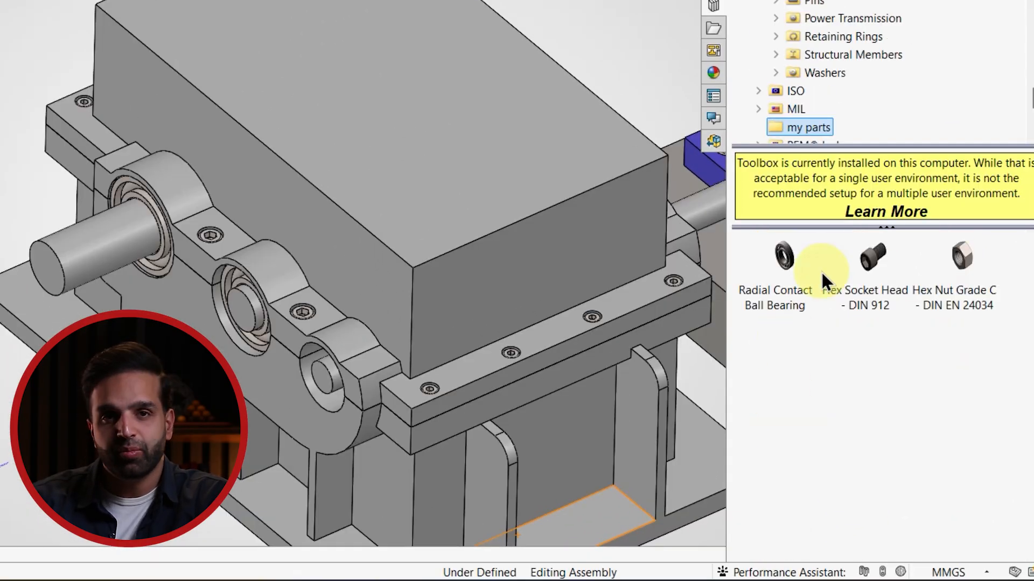